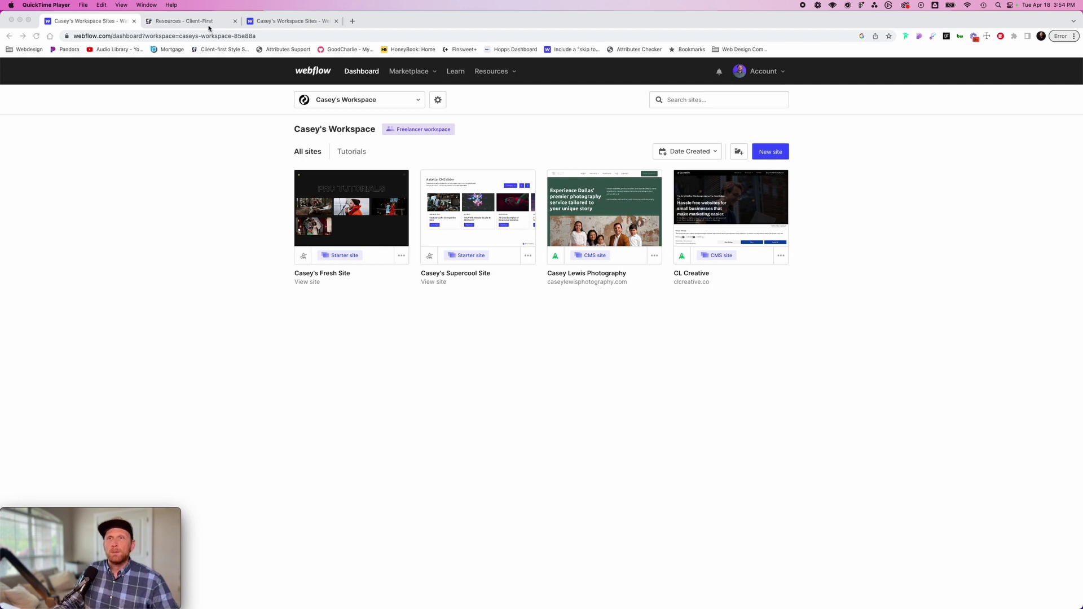
Step: Find the Client-First Cloneable among the Client-First resources and open its Webflow cloneable page
left_click(186, 21)
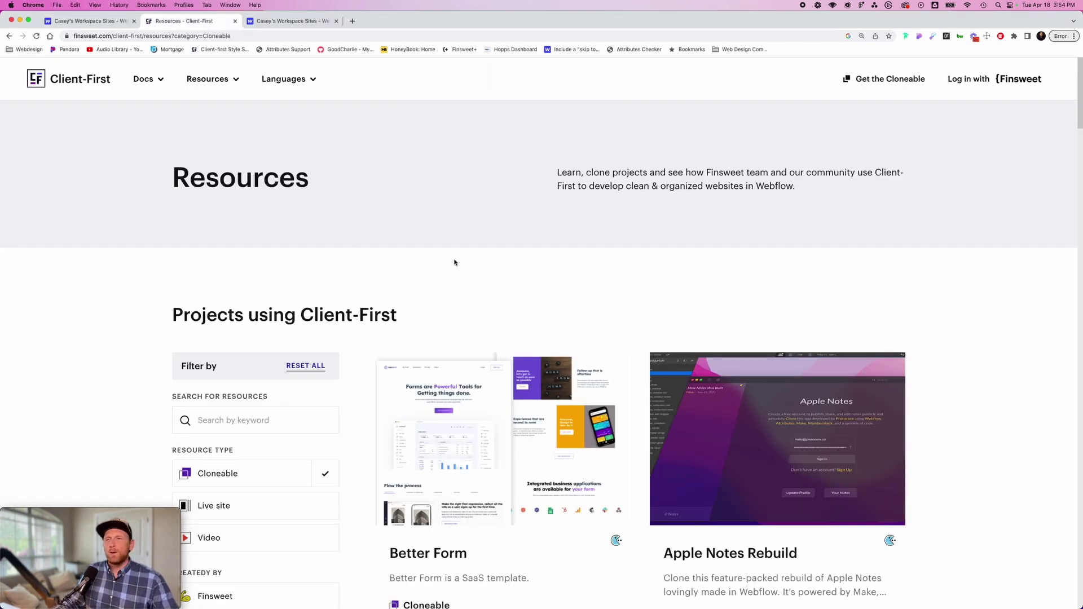
scroll(640, 276, "down", 3)
scroll(640, 276, "down", 10)
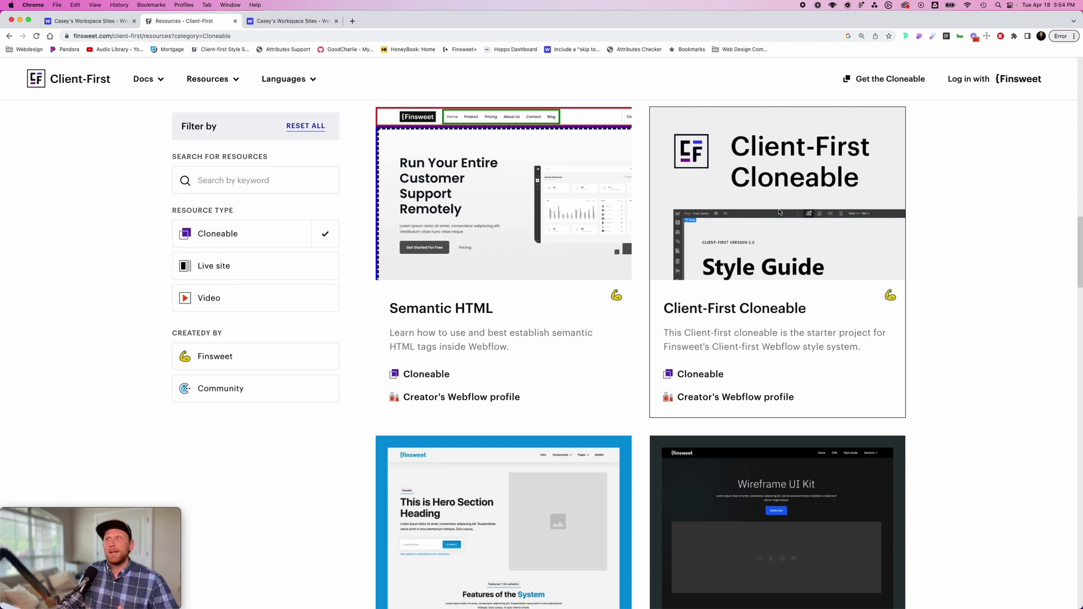
left_click(704, 376)
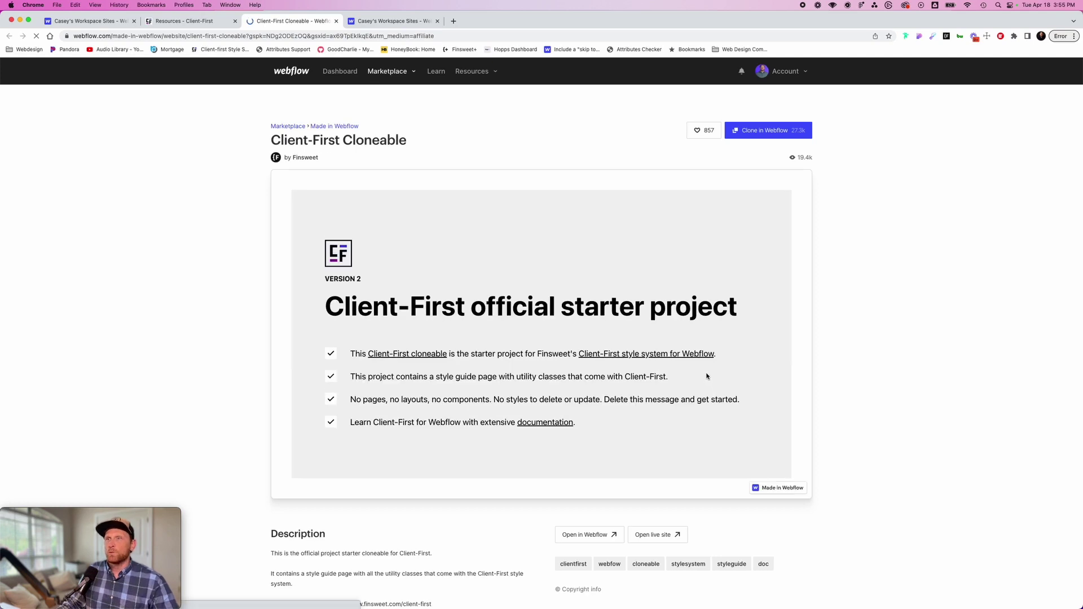
Step: Clone the Client-First starter project into the current workspace as a new site, keeping the suggested site name
left_click(756, 132)
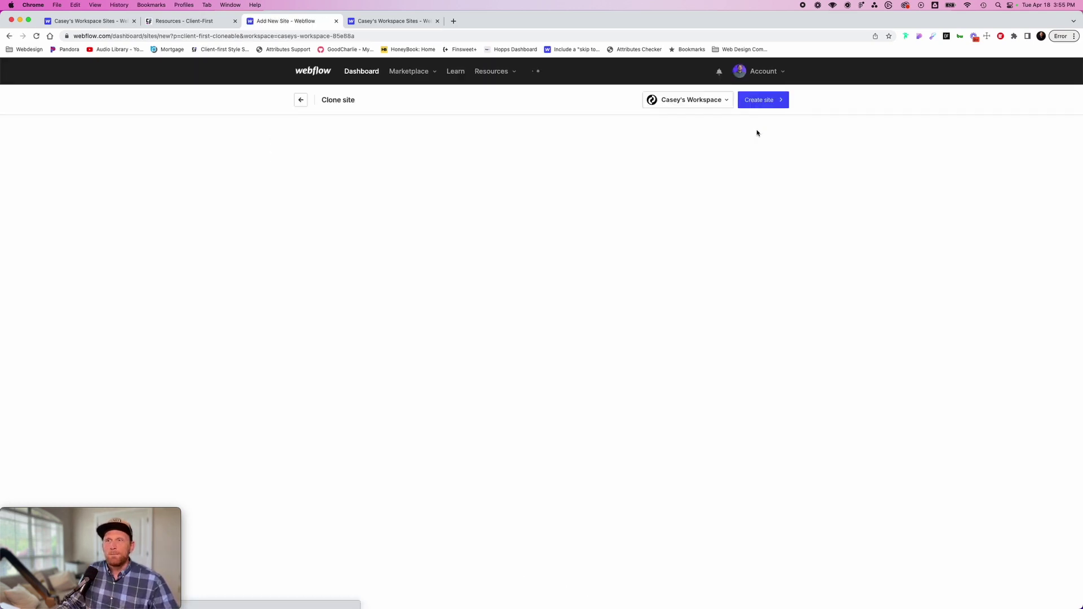
left_click(756, 100)
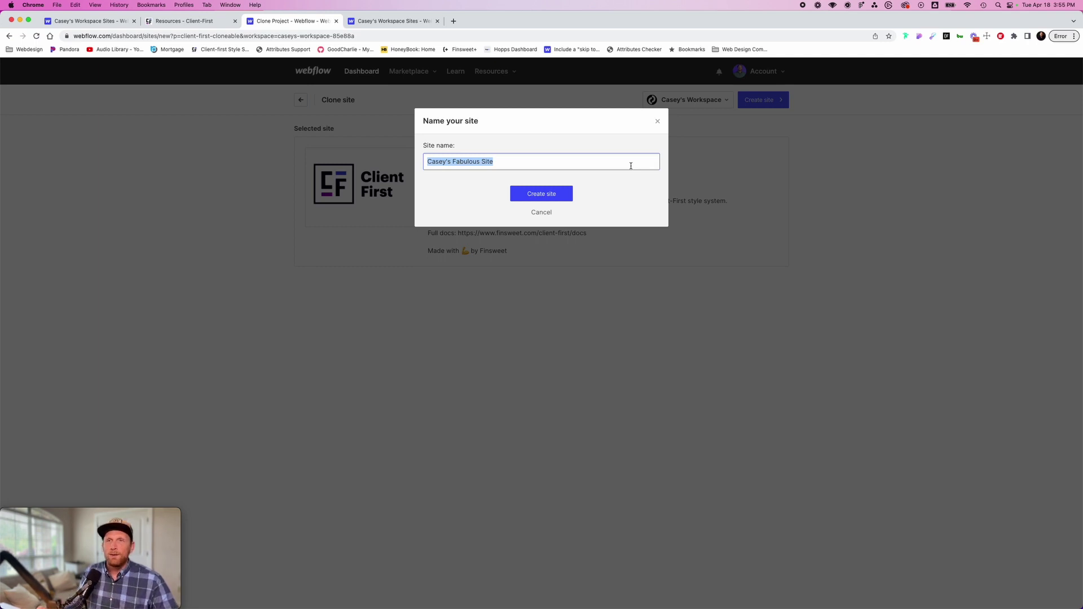
left_click(552, 195)
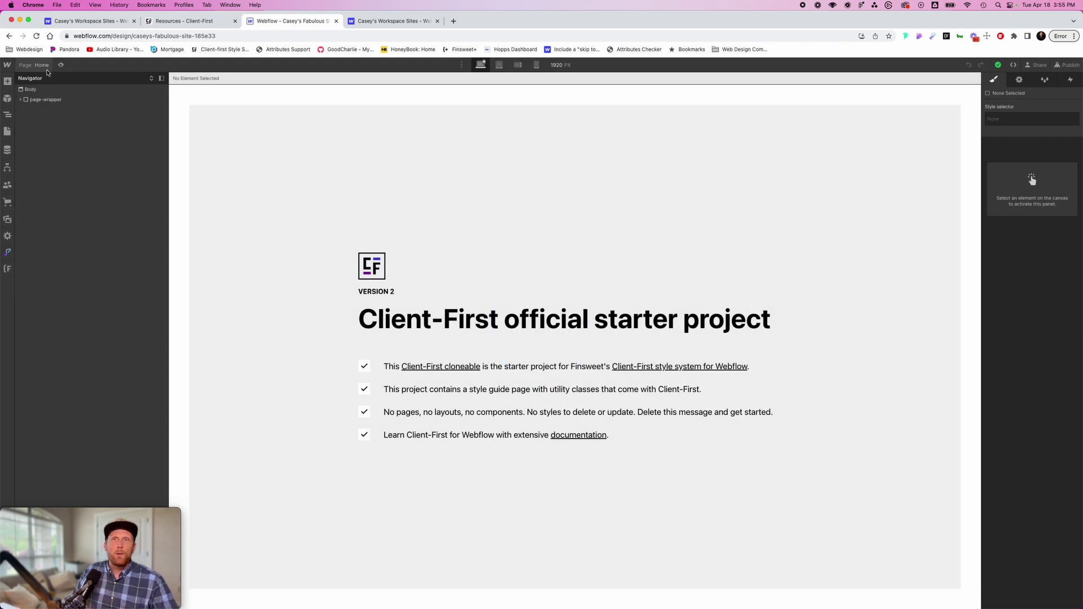
Step: Open the Style Guide page and examine its structure classes, HTML tag styles and text utility classes
key("p")
left_click(44, 142)
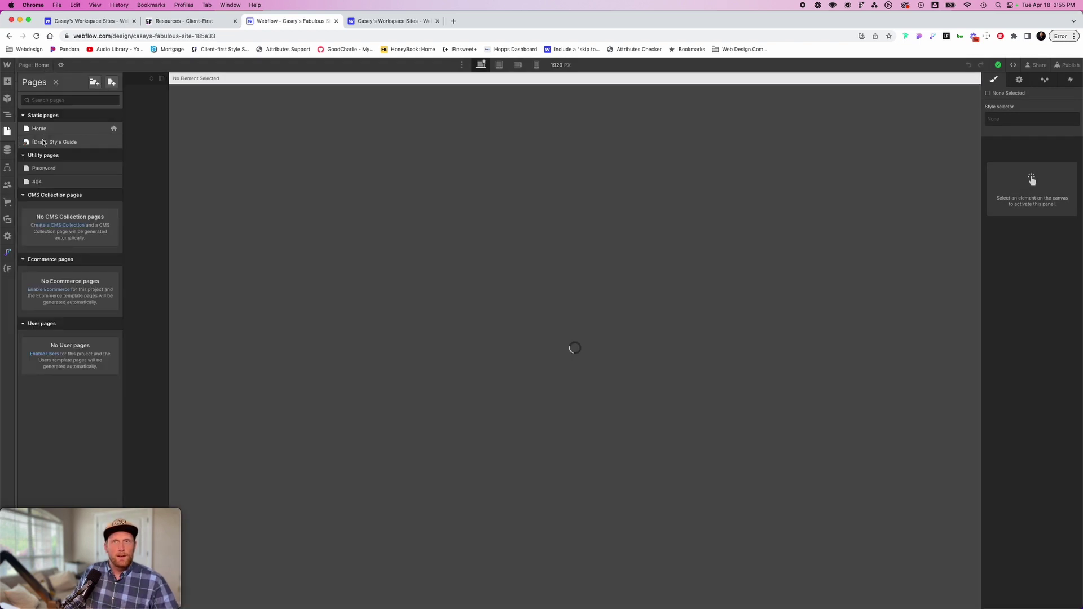
scroll(608, 424, "down", 6)
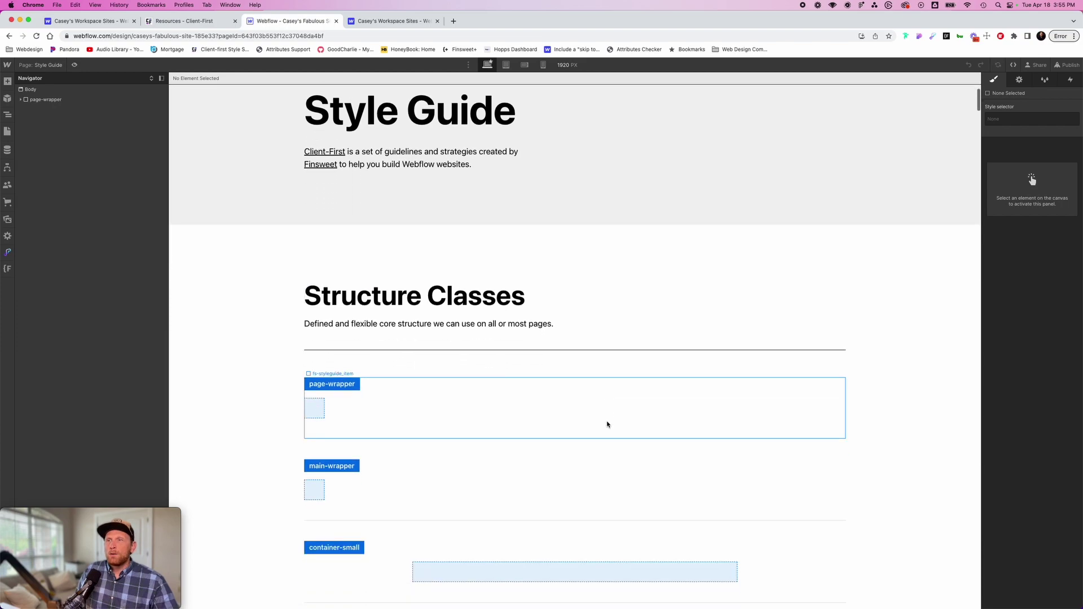
scroll(608, 423, "down", 20)
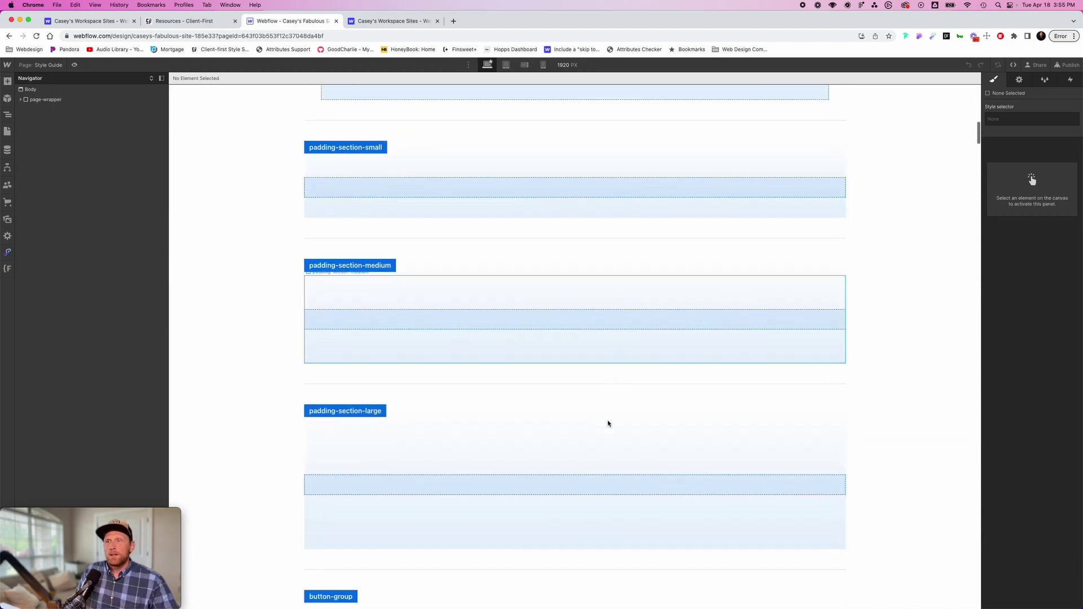
scroll(608, 423, "down", 20)
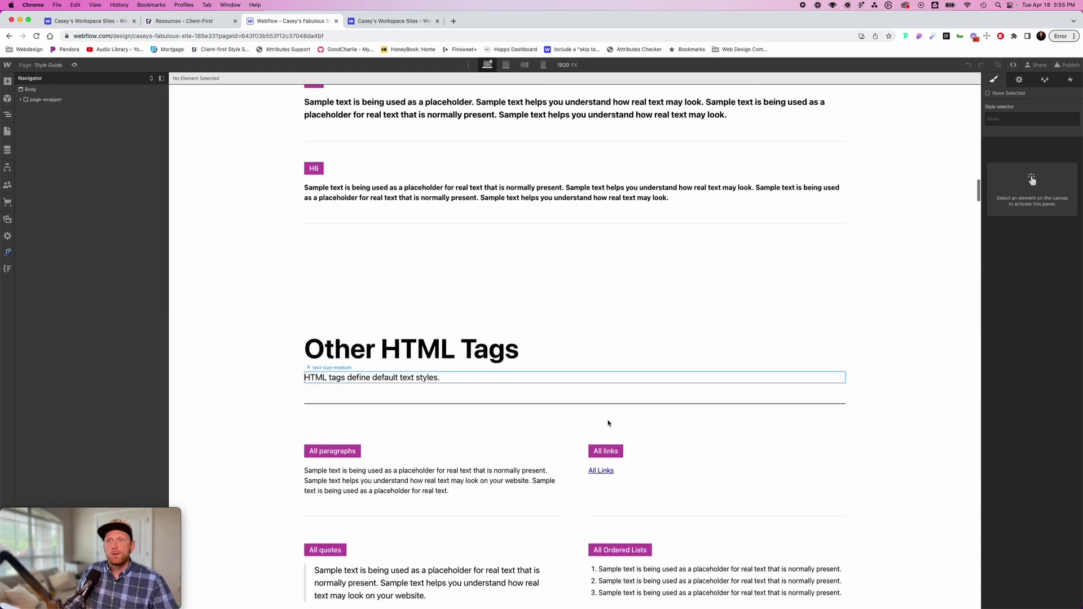
scroll(608, 422, "down", 15)
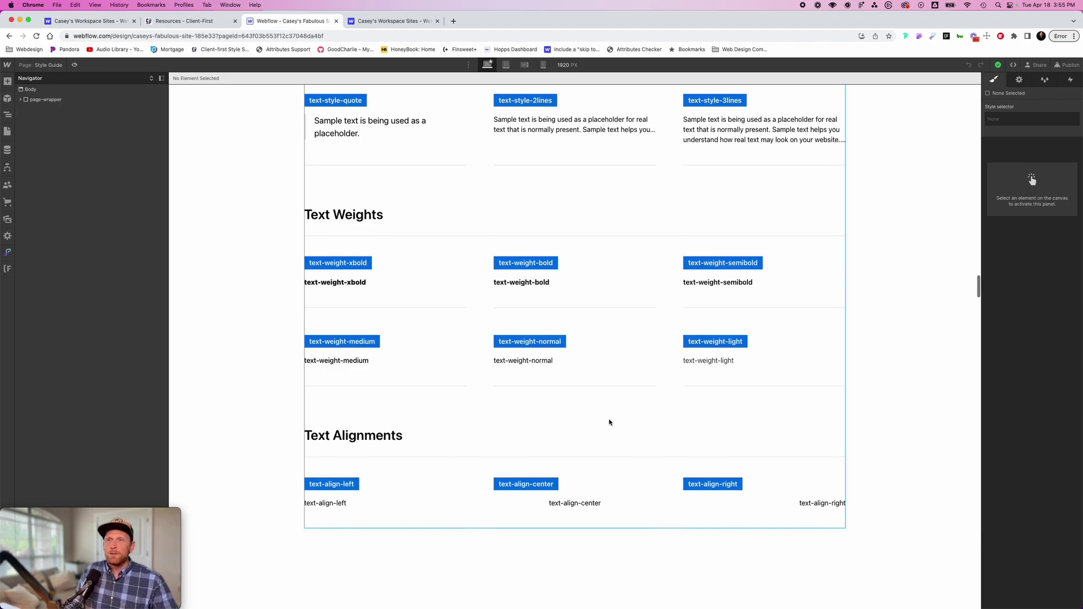
scroll(609, 422, "up", 20)
scroll(609, 422, "up", 5)
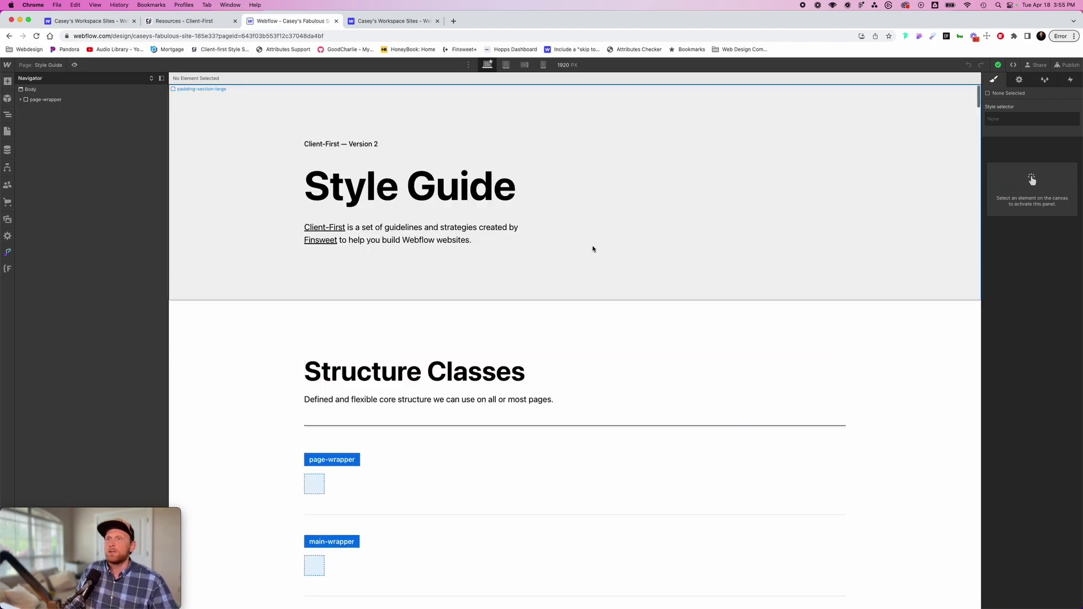
Step: Return to the Home page and delete home-message_content and its parent home-message_component, keeping main-wrapper
left_click(48, 66)
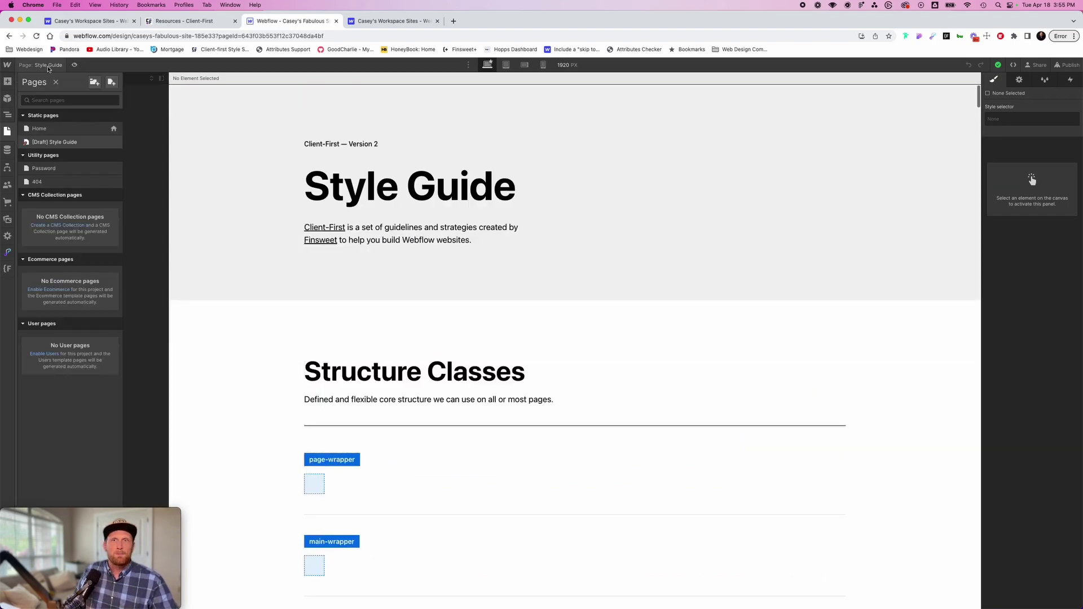
left_click(46, 125)
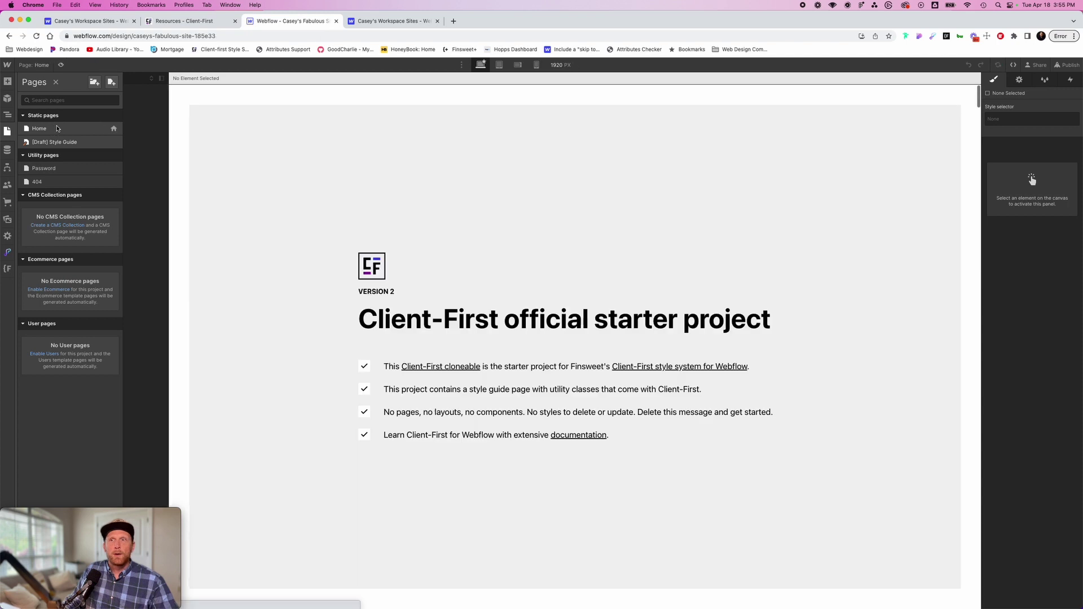
left_click(401, 150)
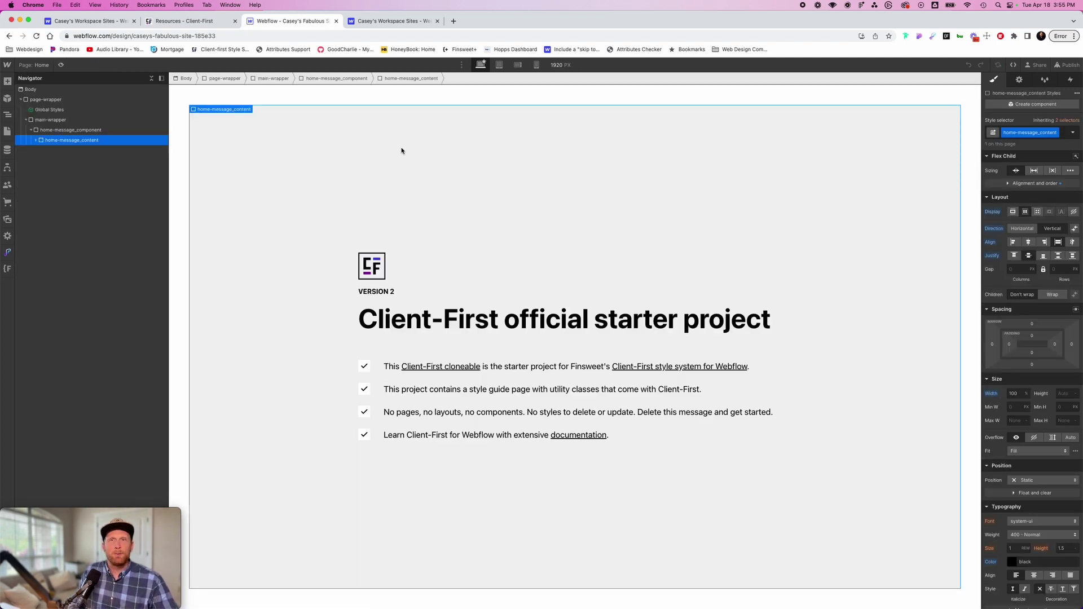
key("Delete")
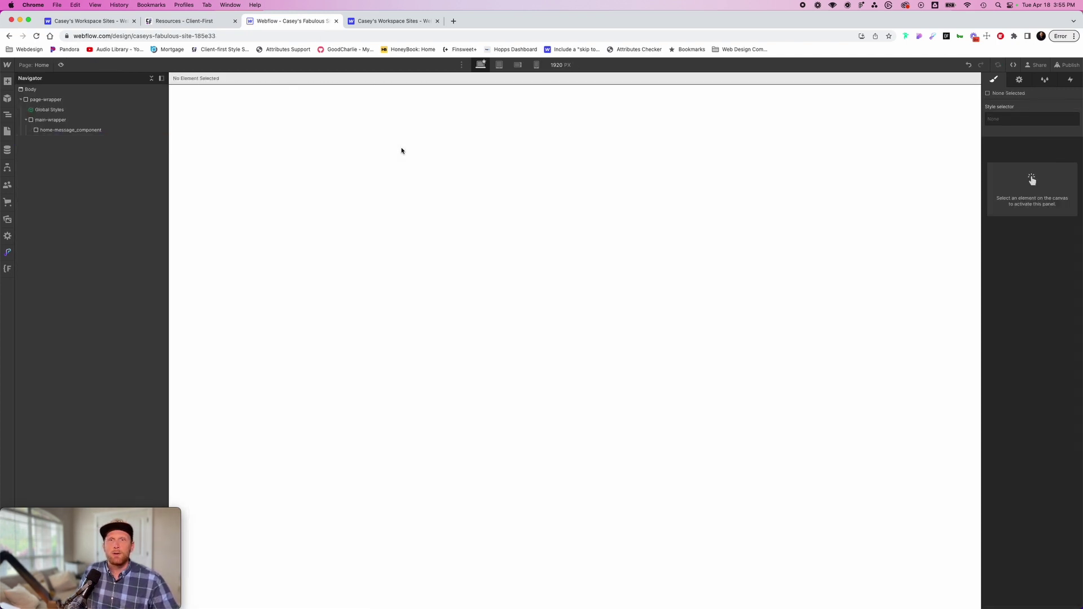
left_click(69, 130)
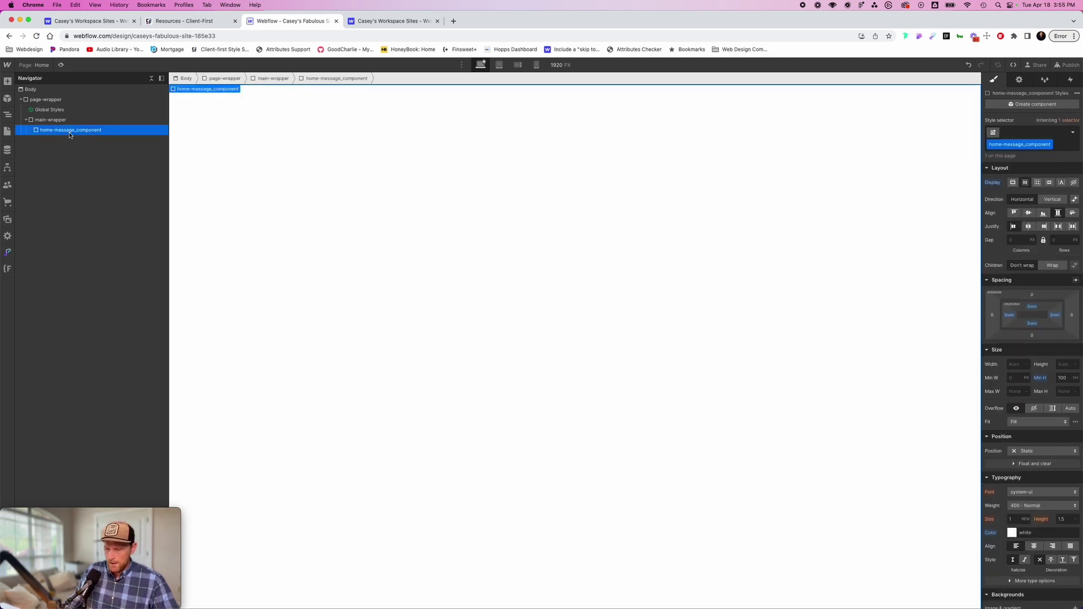
key("Delete")
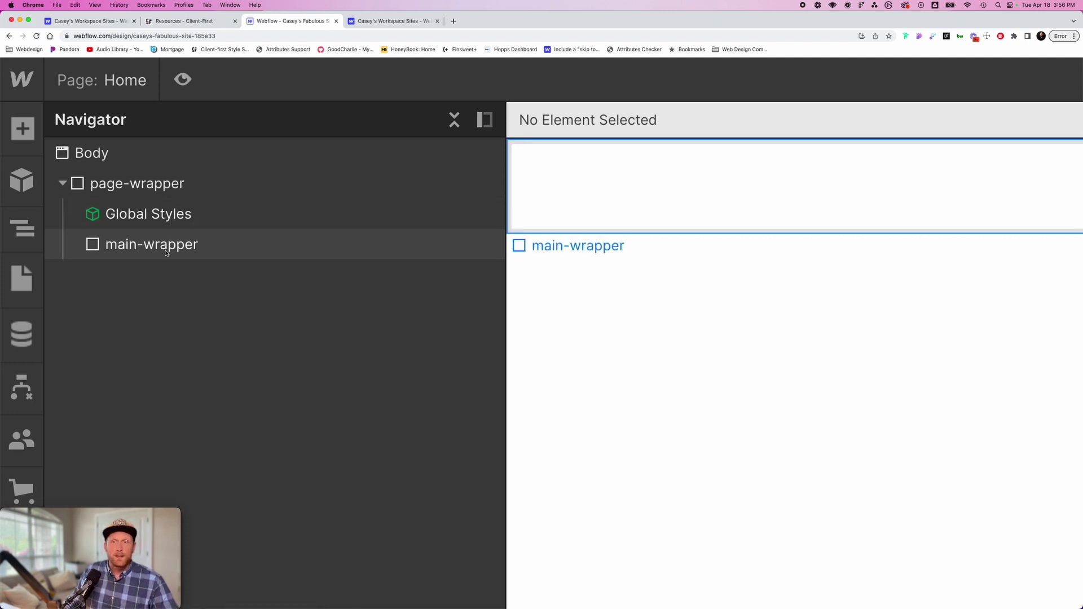
Step: Select the main-wrapper element on the Home page
key("super+0")
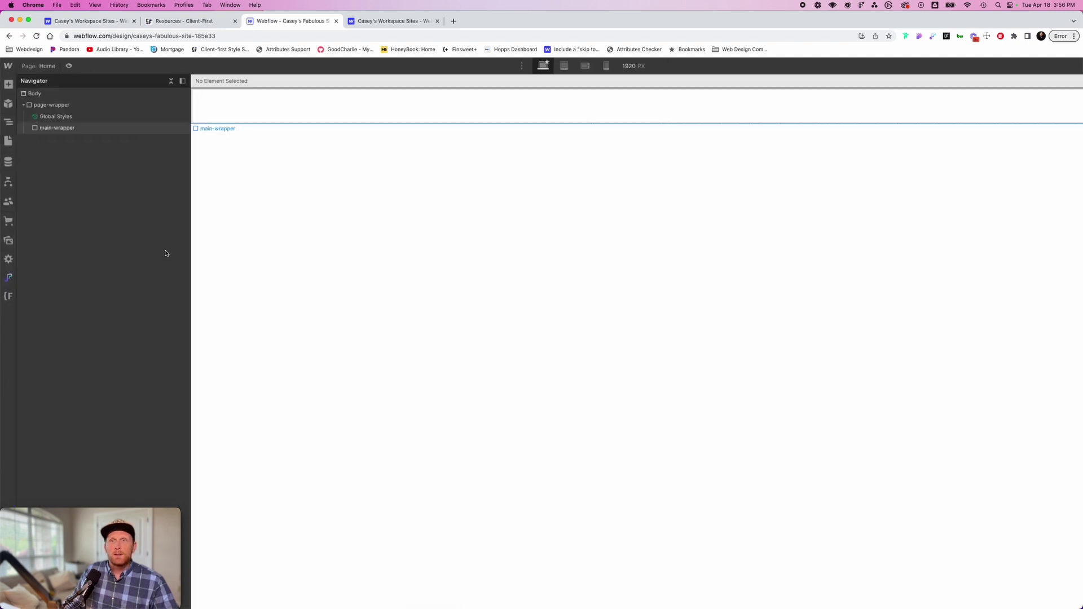
left_click(66, 121)
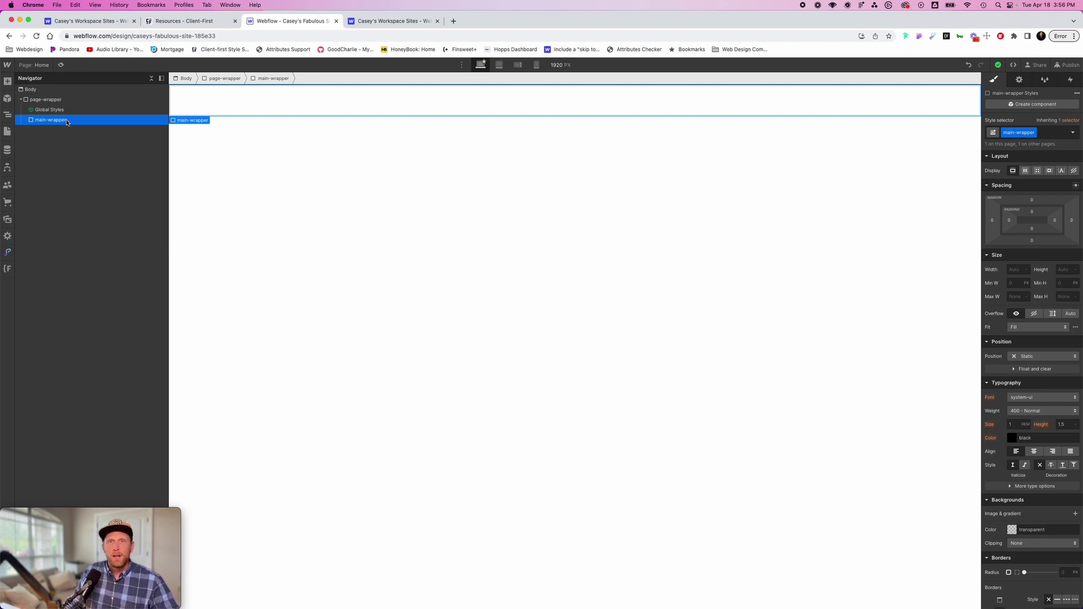
key("super+k")
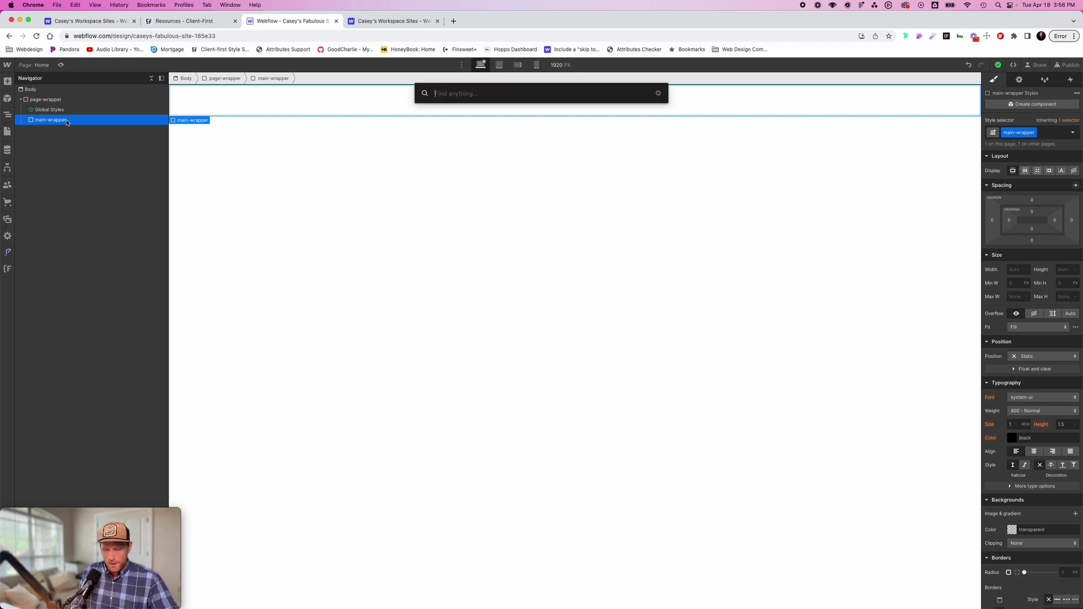
type("div")
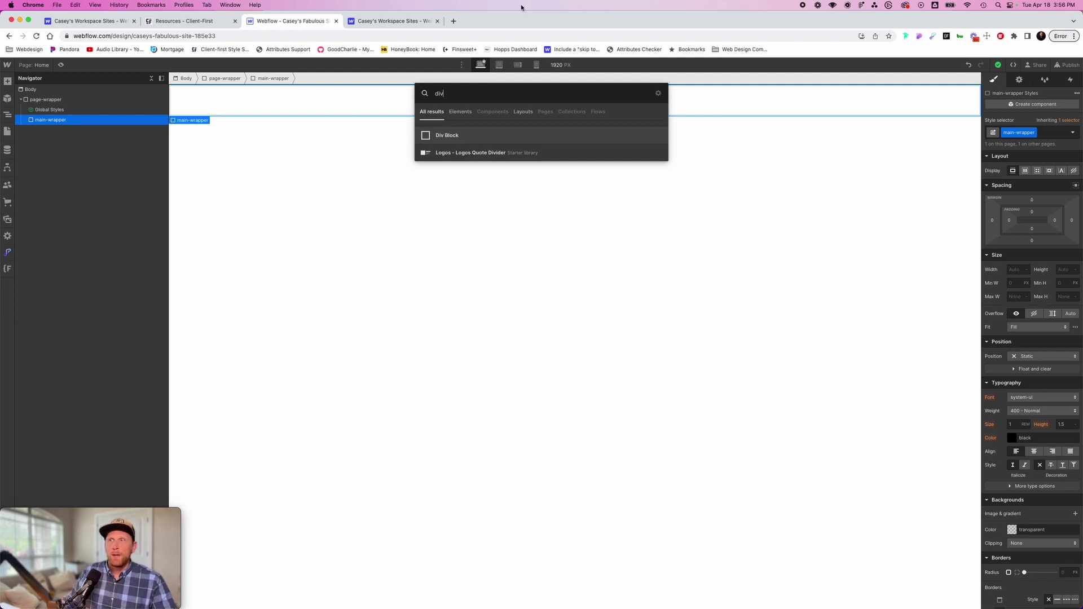
key("BackSpace")
key("BackSpace")
key("BackSpace")
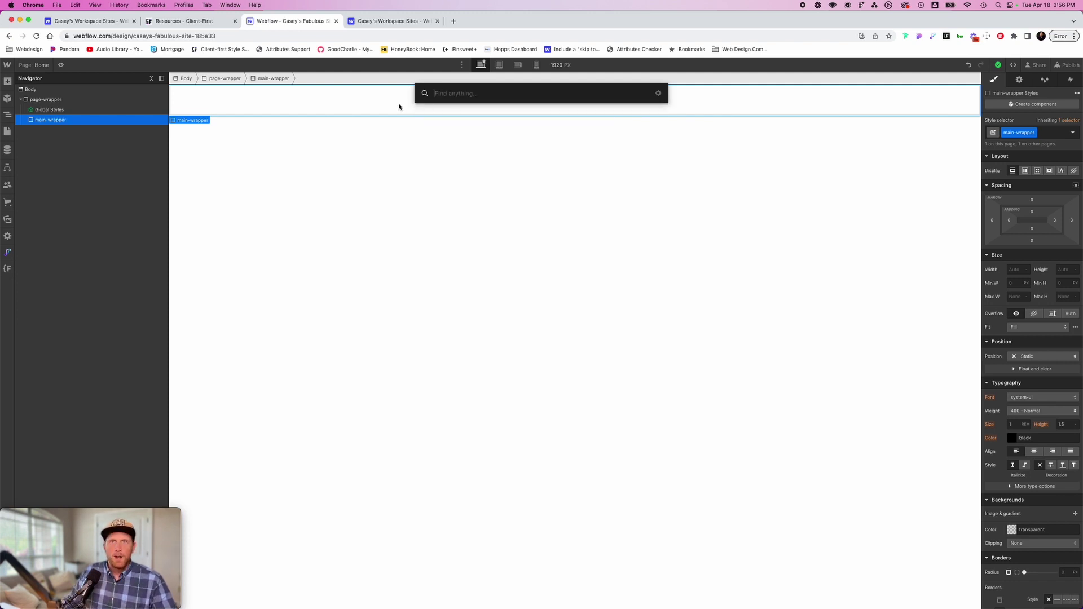
Step: Add a Section element inside main-wrapper
left_click(8, 82)
left_click(7, 82)
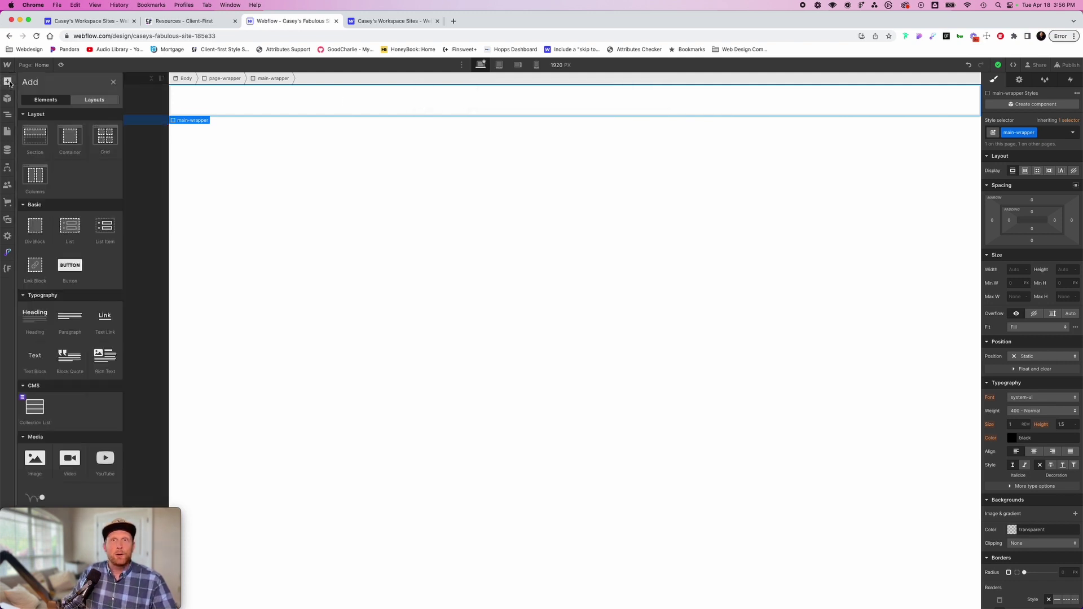
left_click(38, 140)
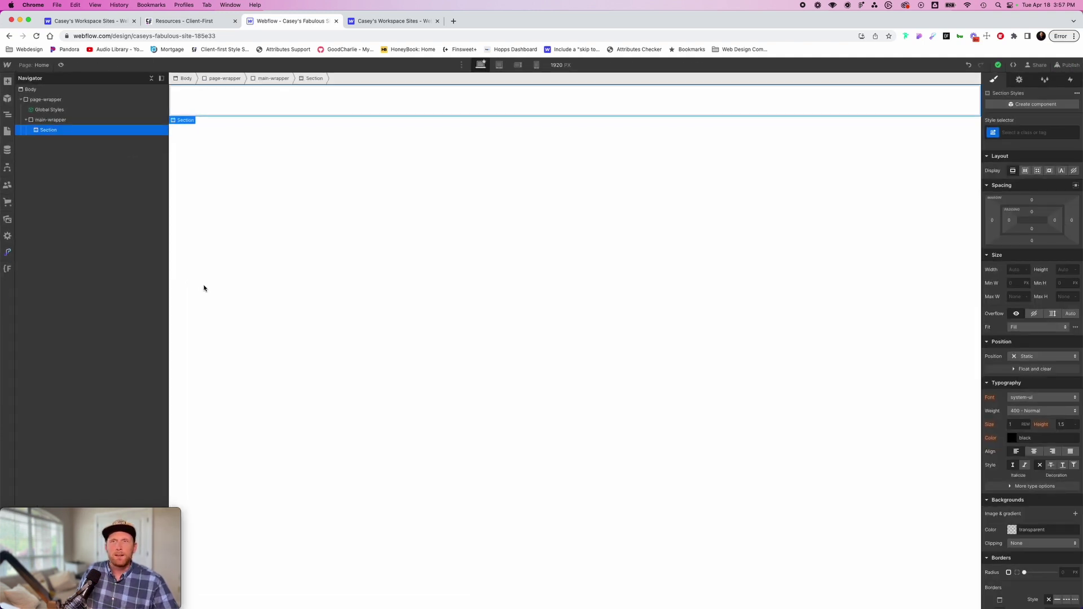
Step: Enter section_ as the new class name for the Section
left_click(1023, 132)
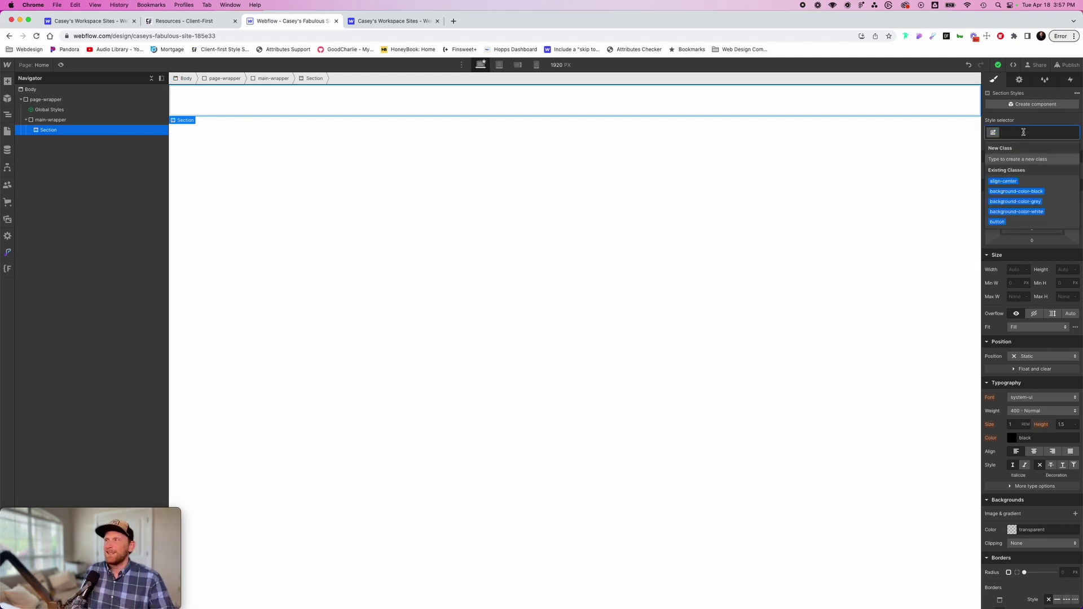
type("section_")
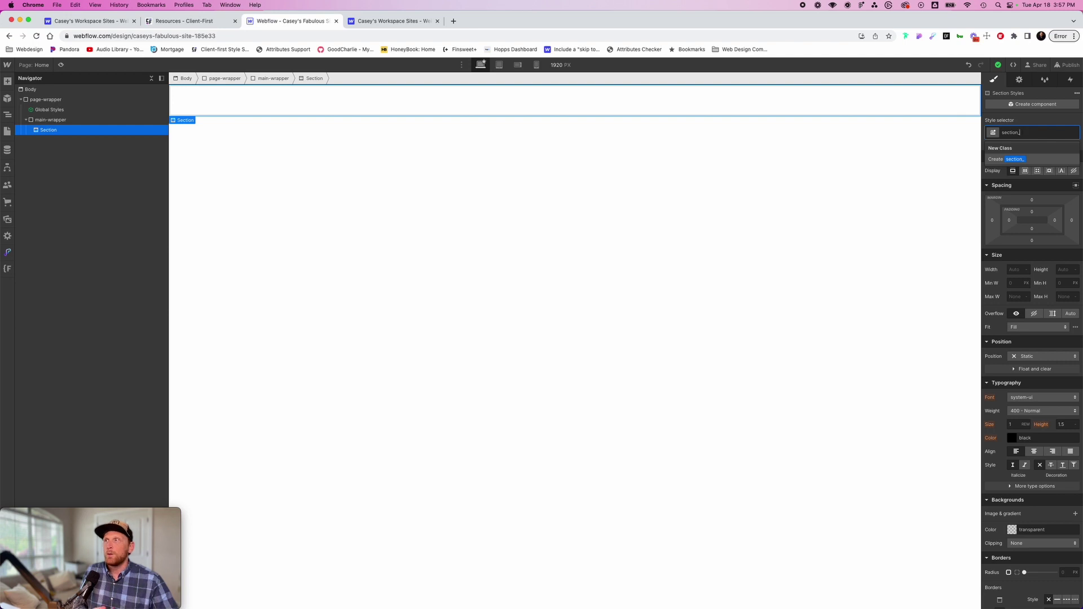
type("home_header")
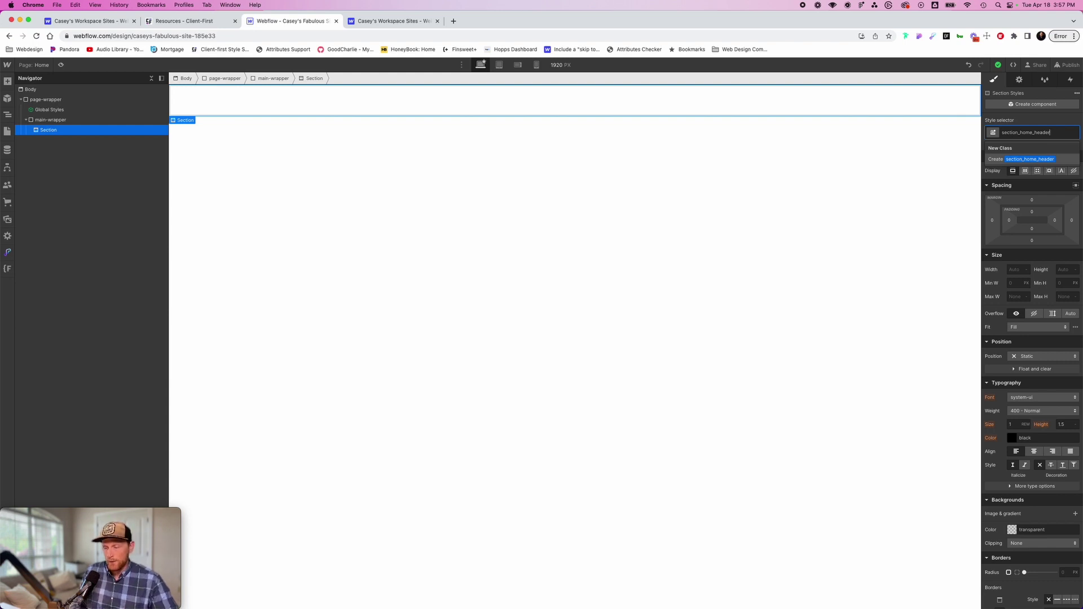
key("BackSpace")
key("BackSpace")
key("BackSpace")
key("BackSpace")
key("BackSpace")
key("BackSpace")
key("BackSpace")
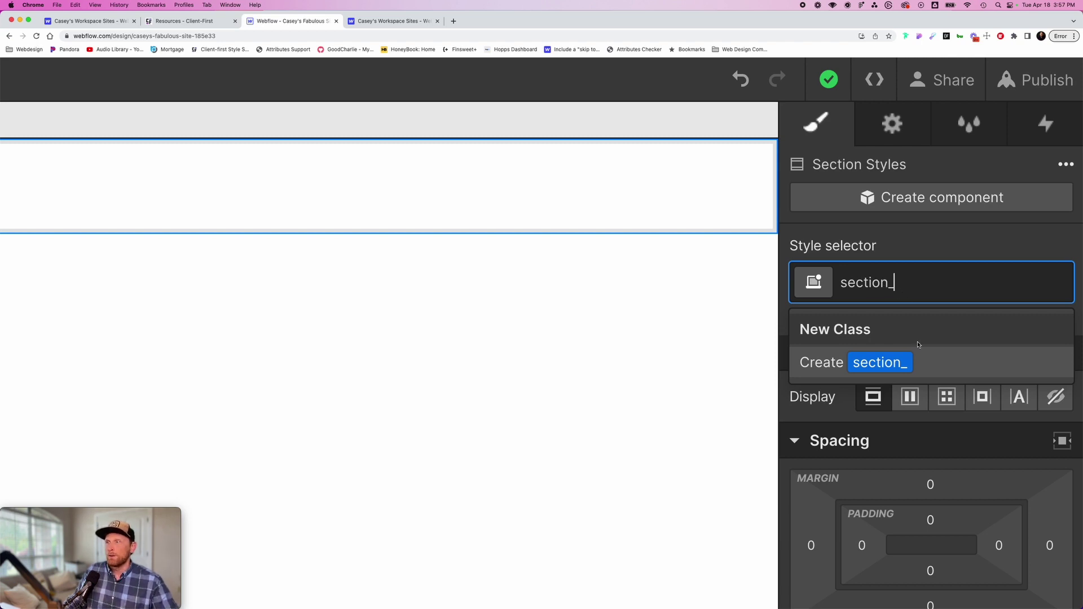
Step: Create the section_ class on the Section from the entered name
left_click(920, 360)
key("super+0")
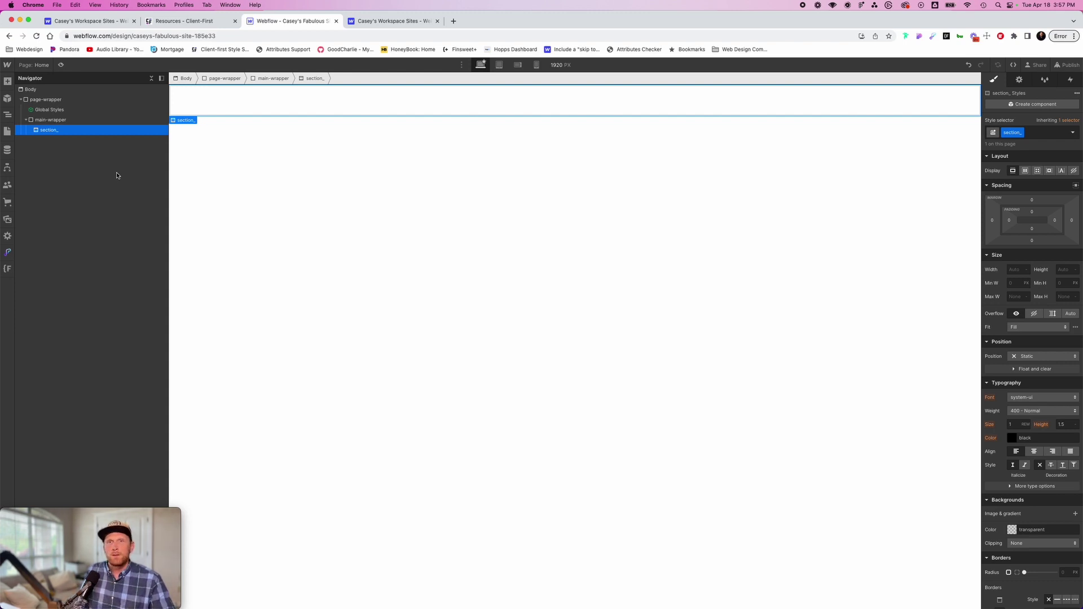
Step: Add a Div Block inside the section_ element and expand section_ in the element tree
key("super+k")
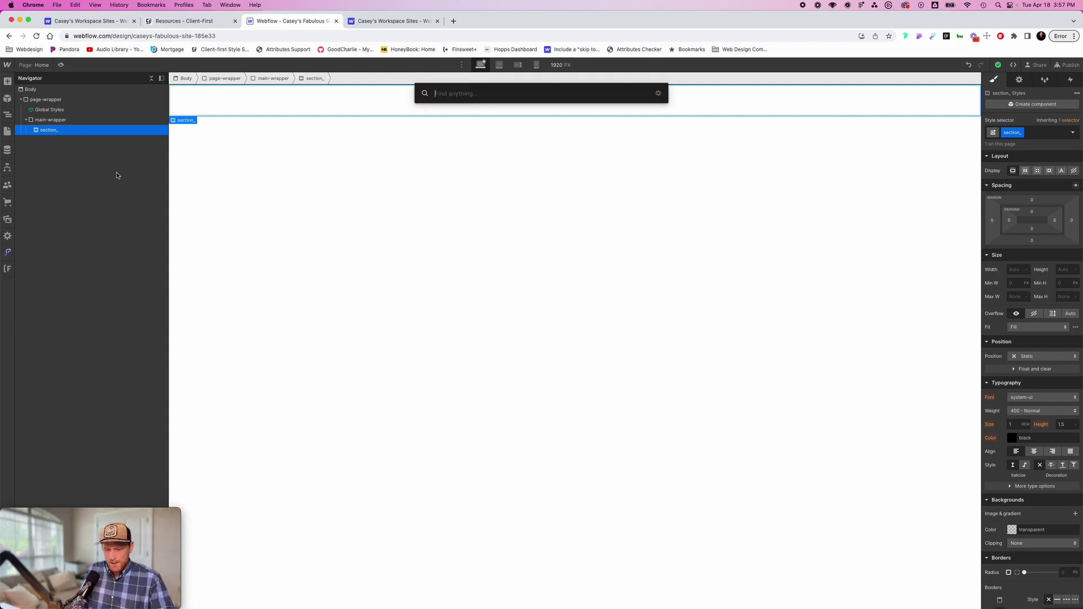
type("div")
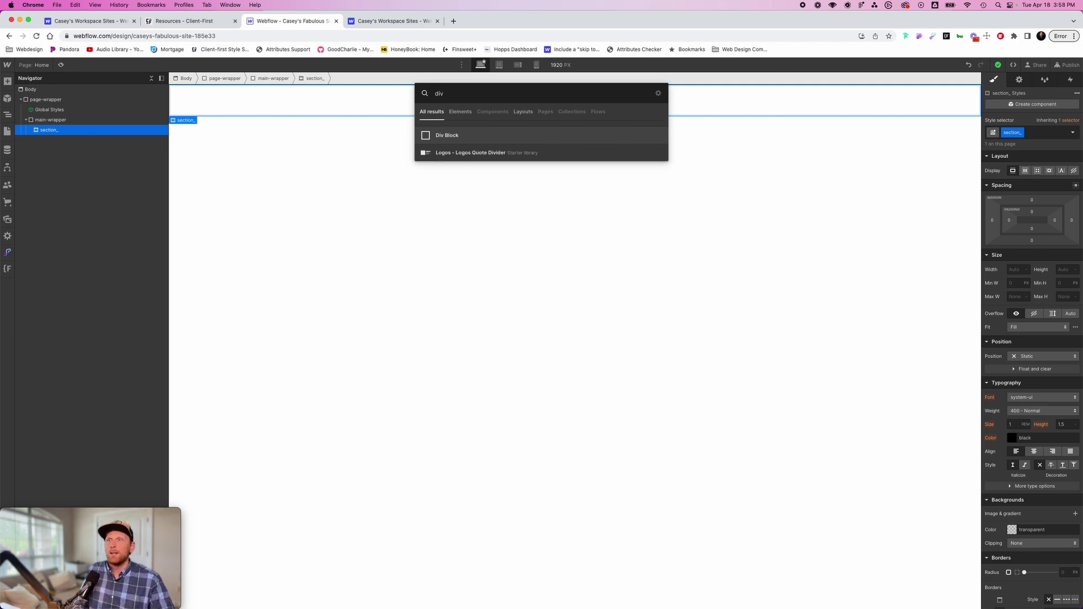
key("Return")
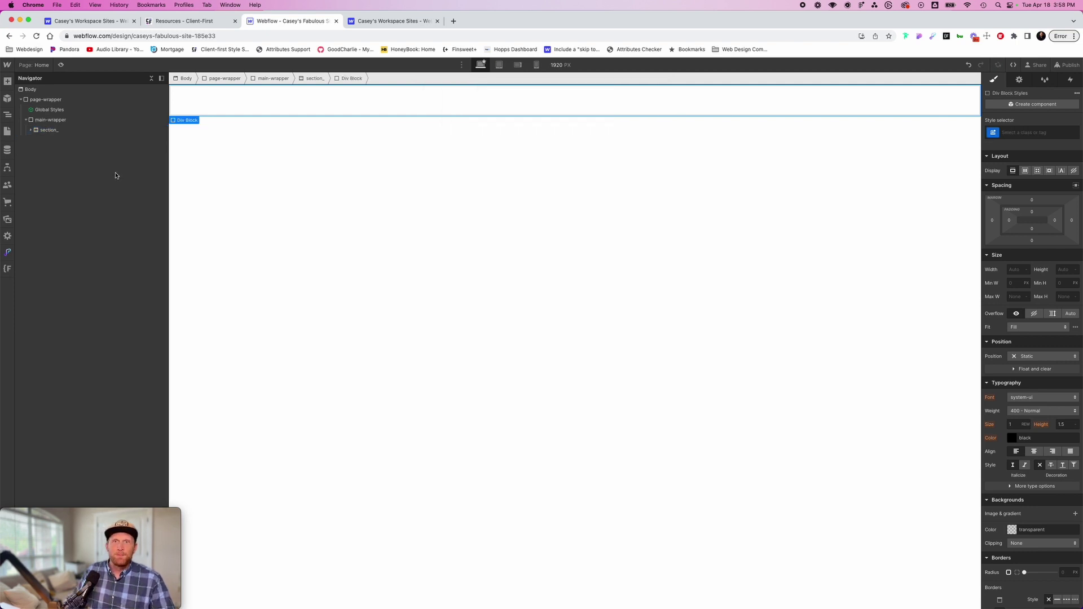
left_click(32, 131)
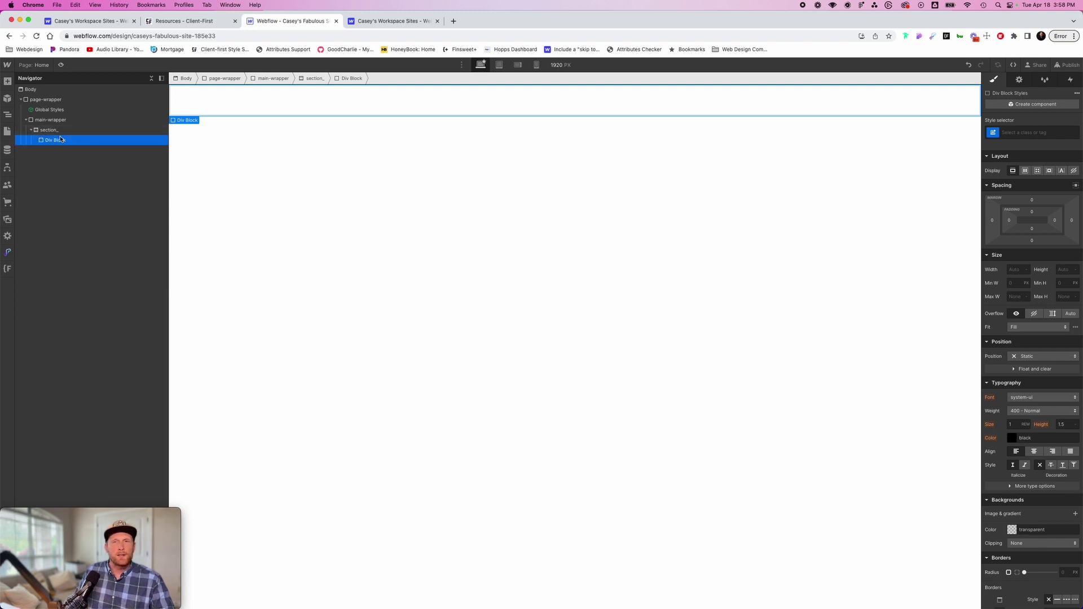
Step: Nest two more Div Blocks inside the section's Div Block, one within the other, and expand the tree to the innermost one
key("super+e")
type("div")
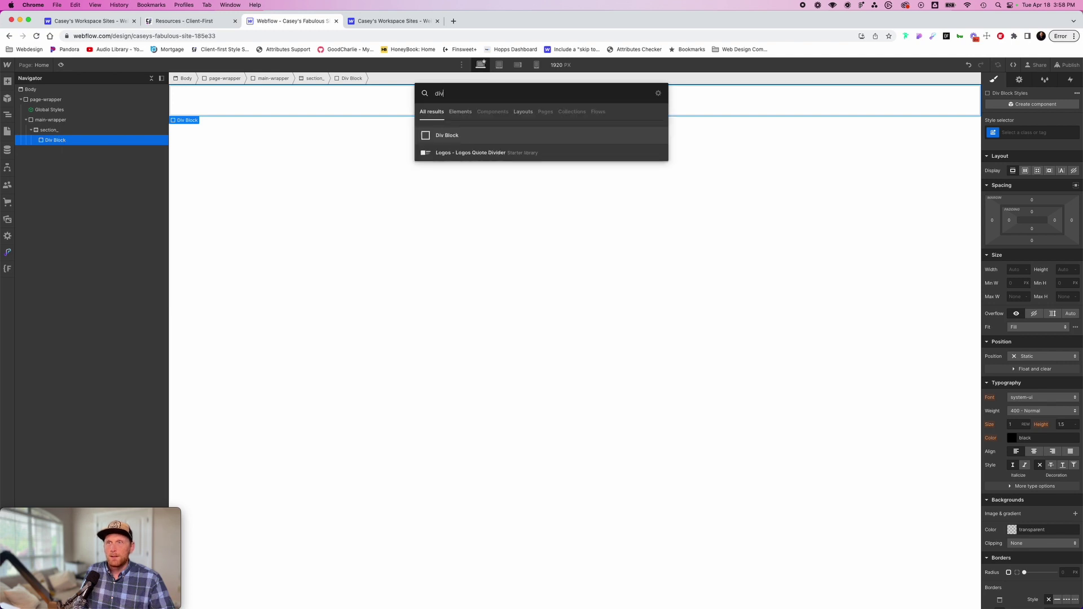
key("Return")
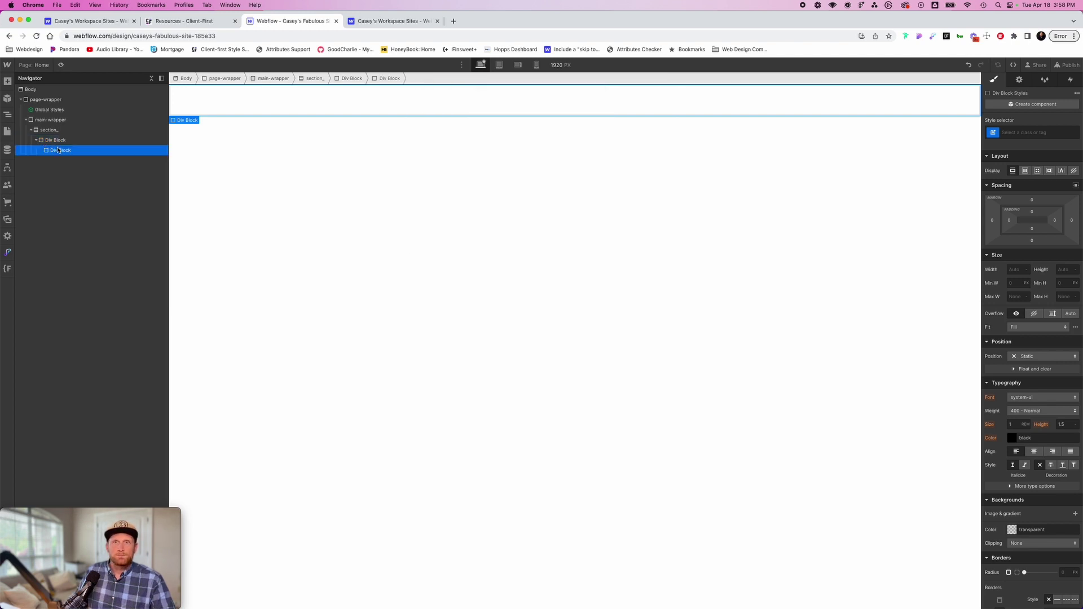
key("super+e")
type("div")
key("Return")
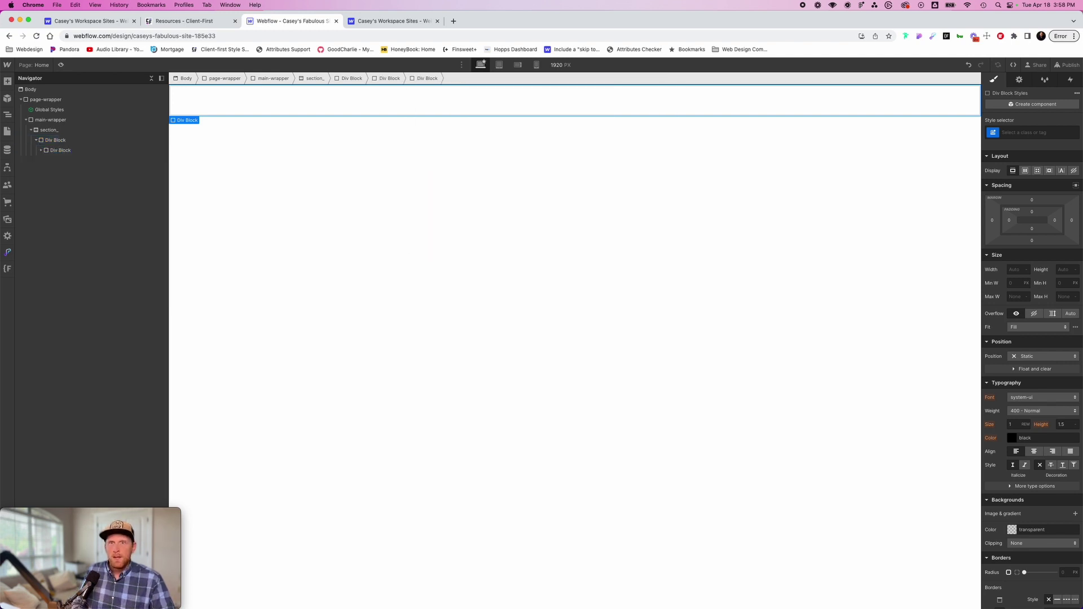
left_click(43, 150)
Step: Add a fourth Div Block inside the innermost Div Block and expand its parent in the element tree
left_click(58, 160)
key("super+e")
type("div")
key("Return")
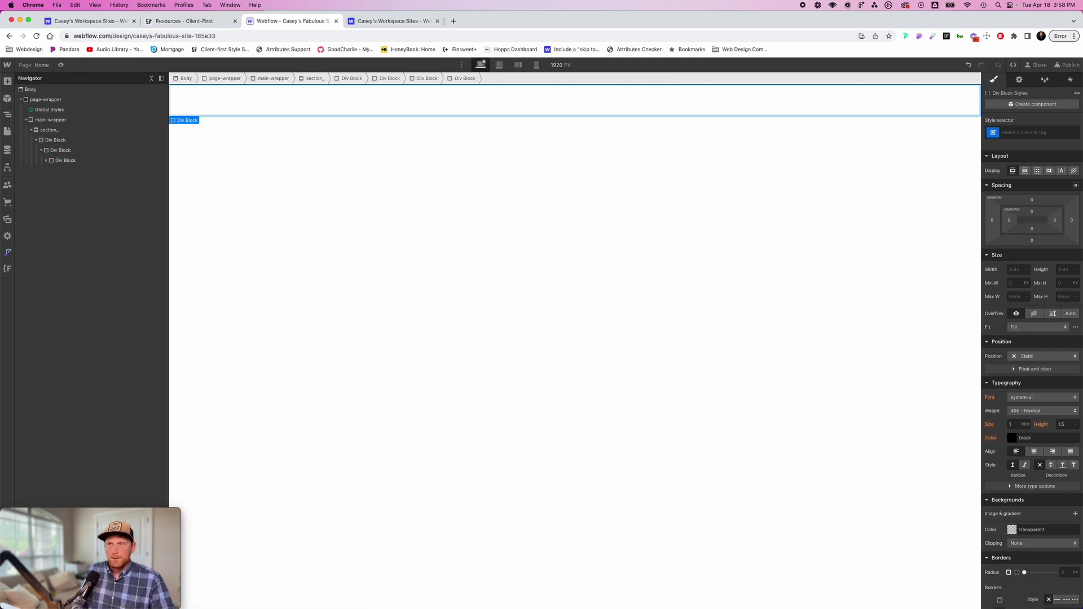
left_click(46, 160)
left_click(45, 161)
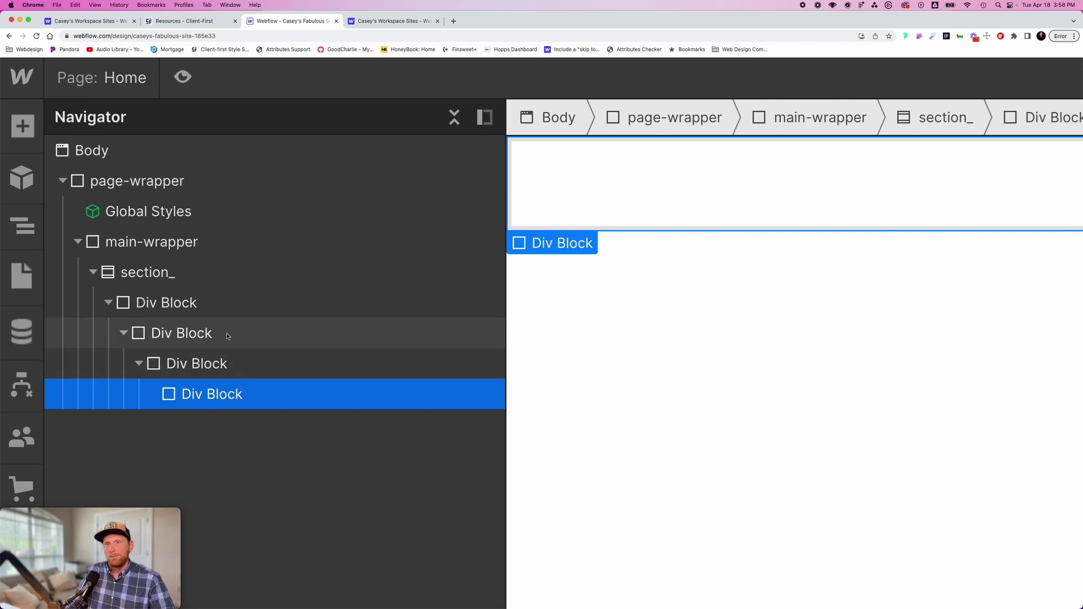
Step: Apply the existing padding-global class to the outermost Div Block directly inside section_
left_click(224, 304)
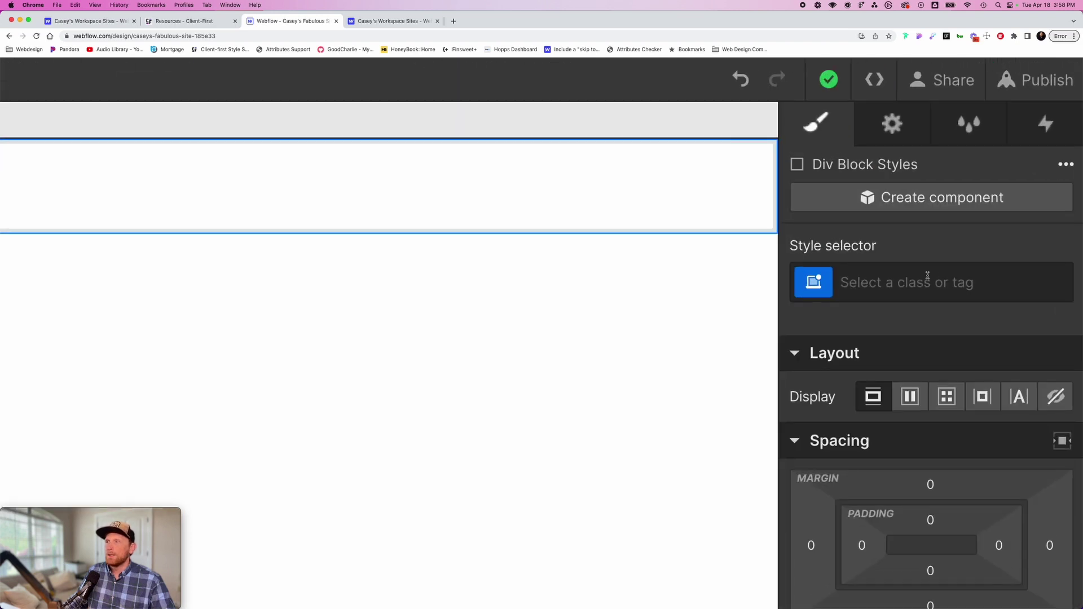
left_click(1030, 131)
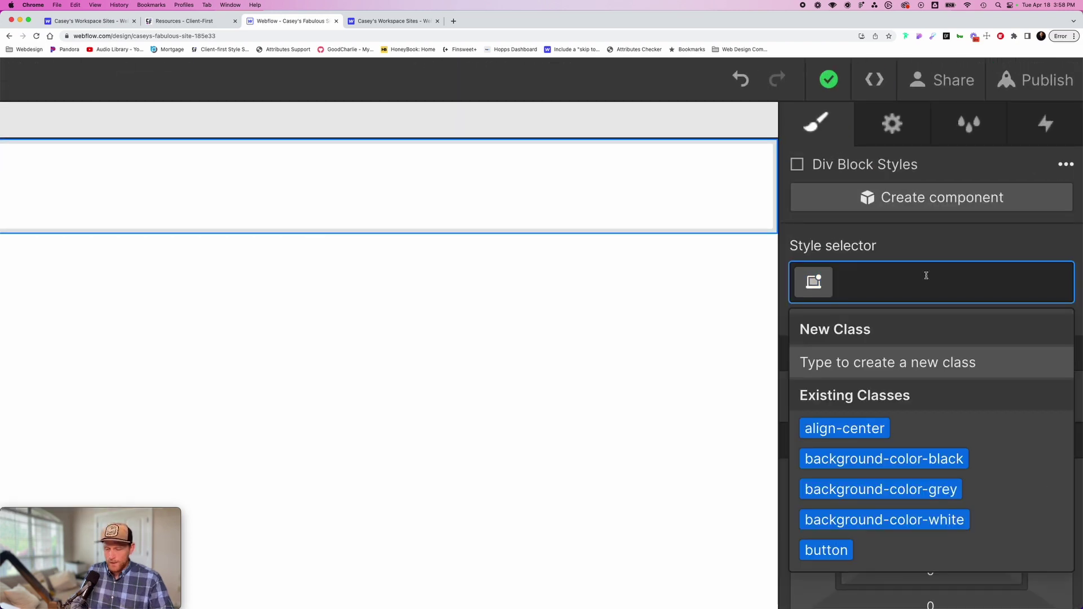
type("padding")
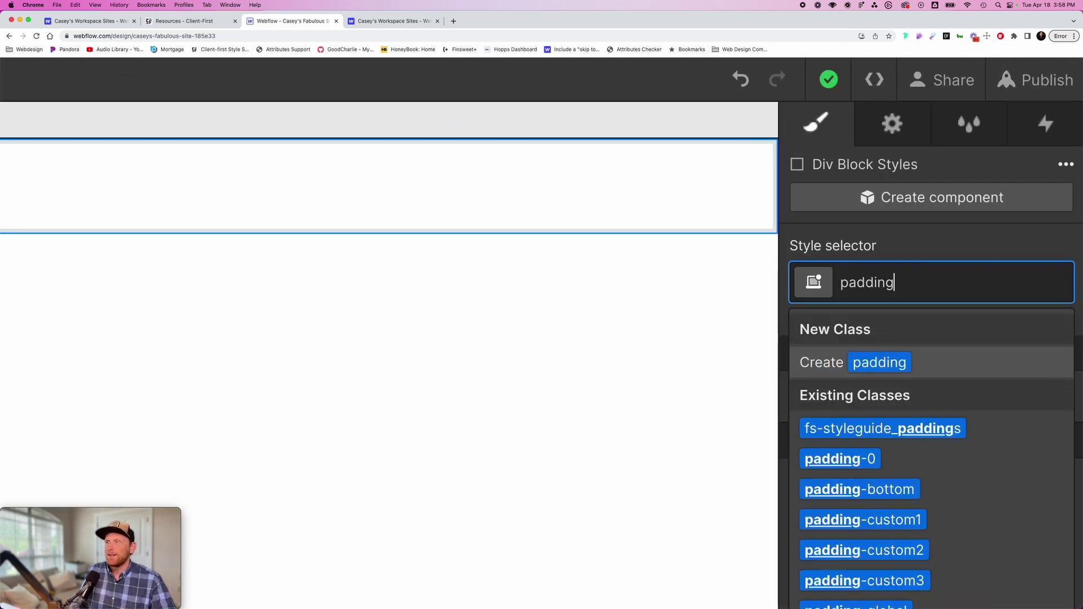
scroll(893, 412, "down", 3)
scroll(892, 414, "down", 2)
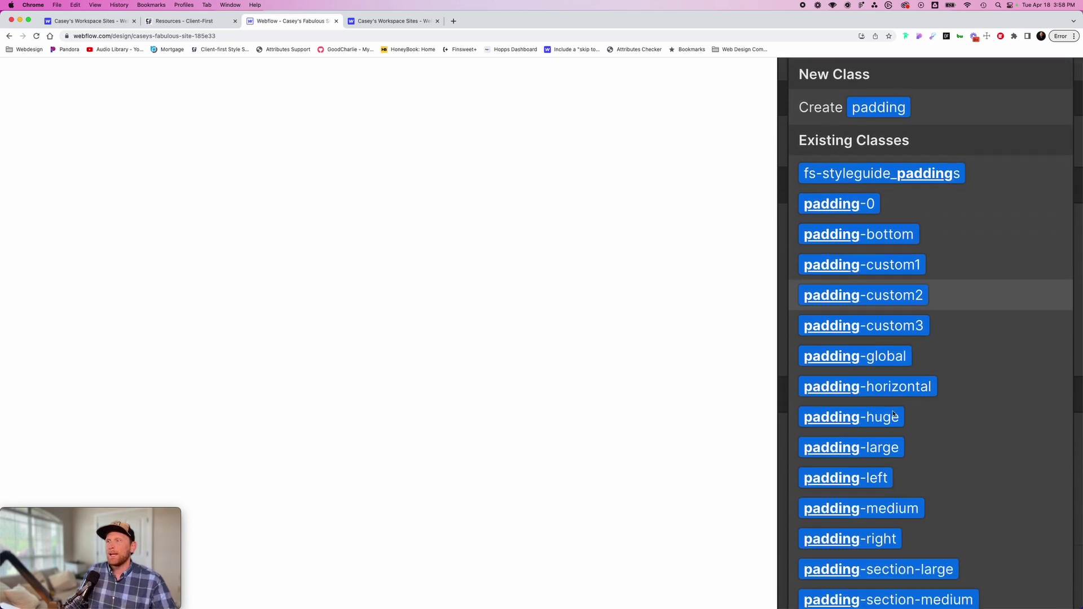
left_click(949, 361)
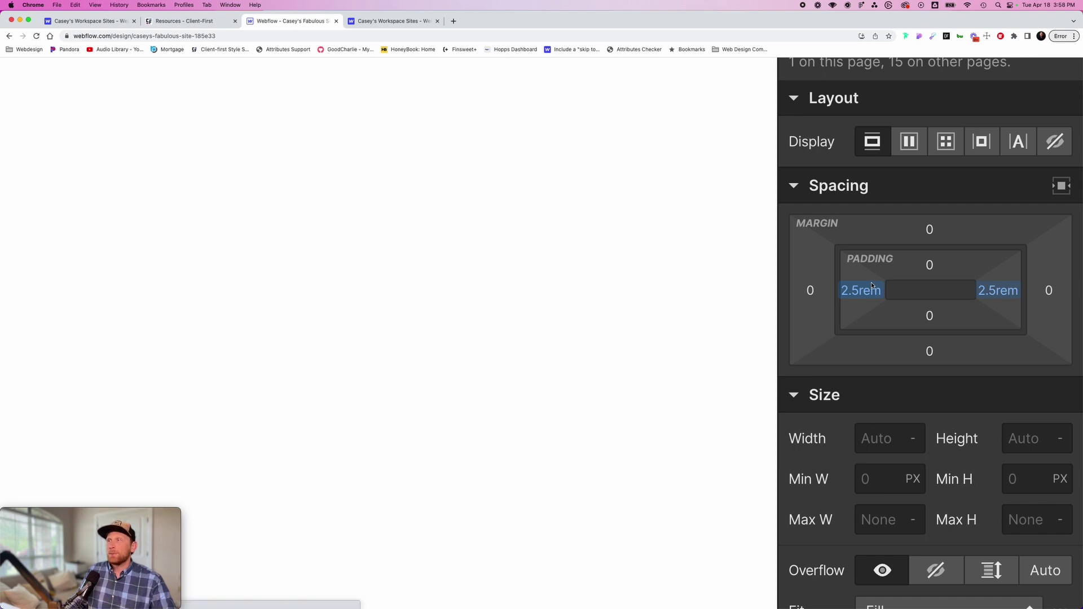
Step: Examine the side spacing that padding-global adds around the nested Div Blocks
left_click(728, 263)
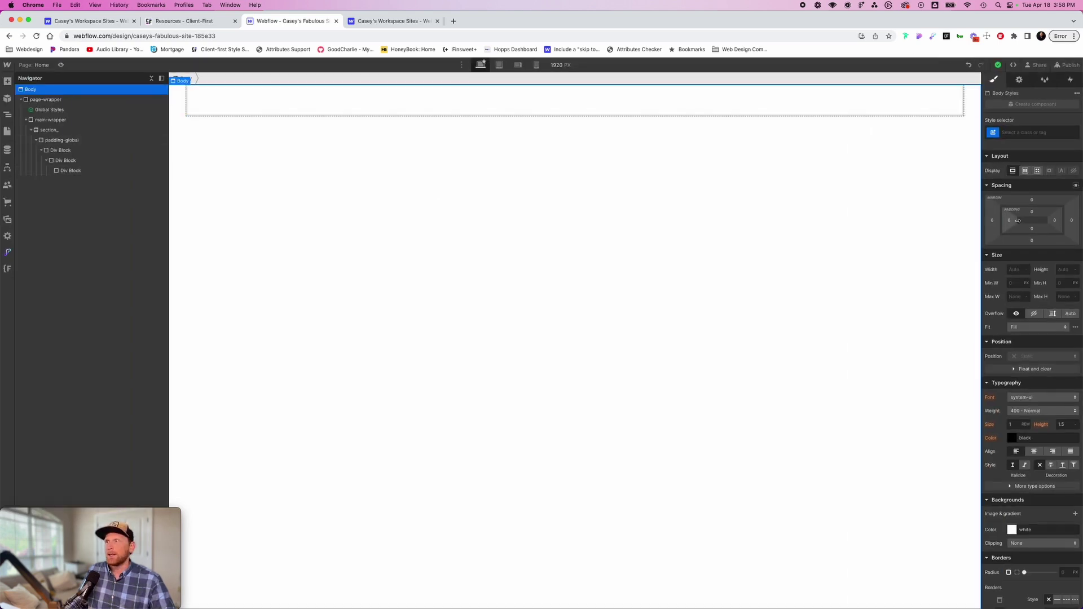
left_click(898, 104)
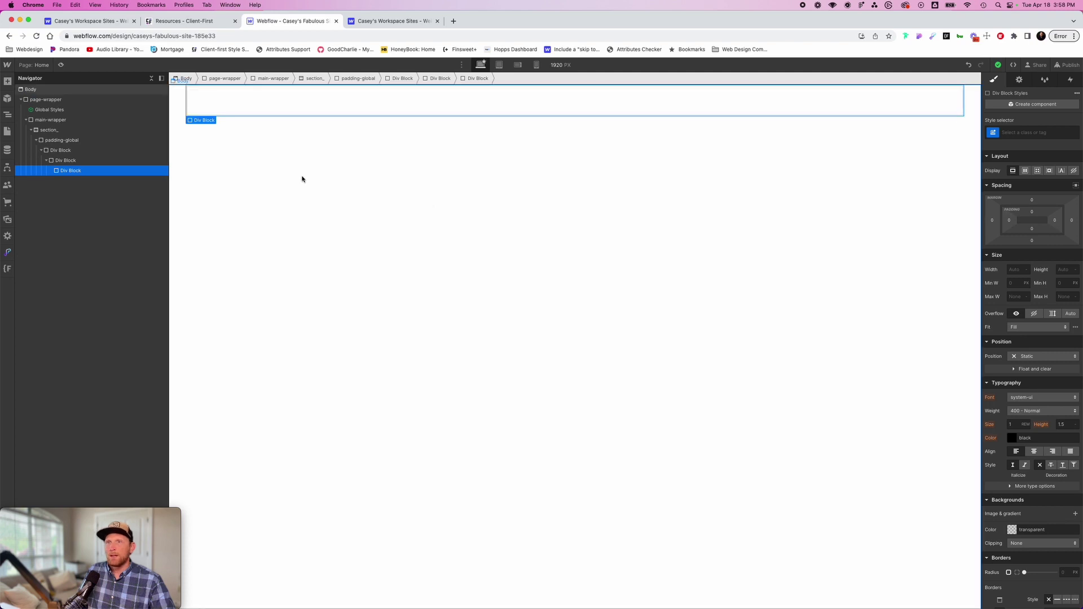
left_click(59, 140)
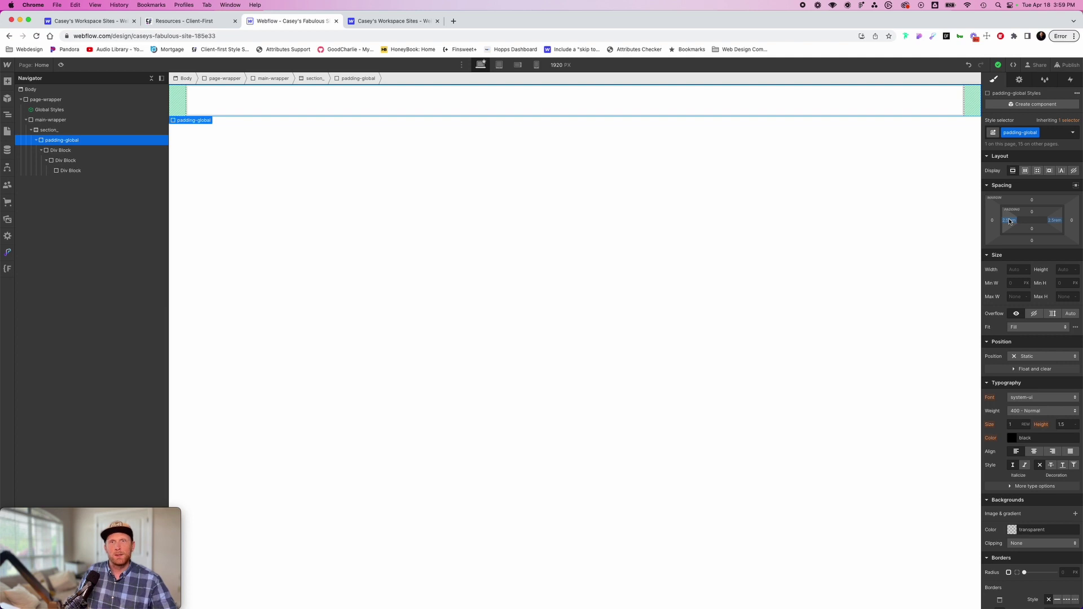
Step: Apply the existing container-large class to the Div Block directly inside padding-global
left_click(65, 151)
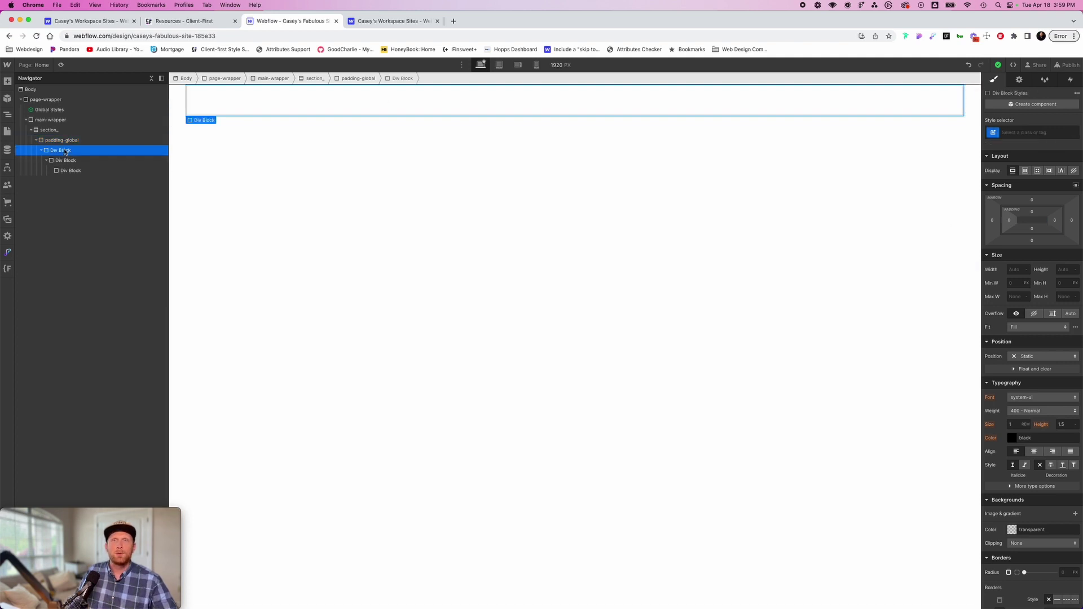
left_click(1037, 131)
type("container-large")
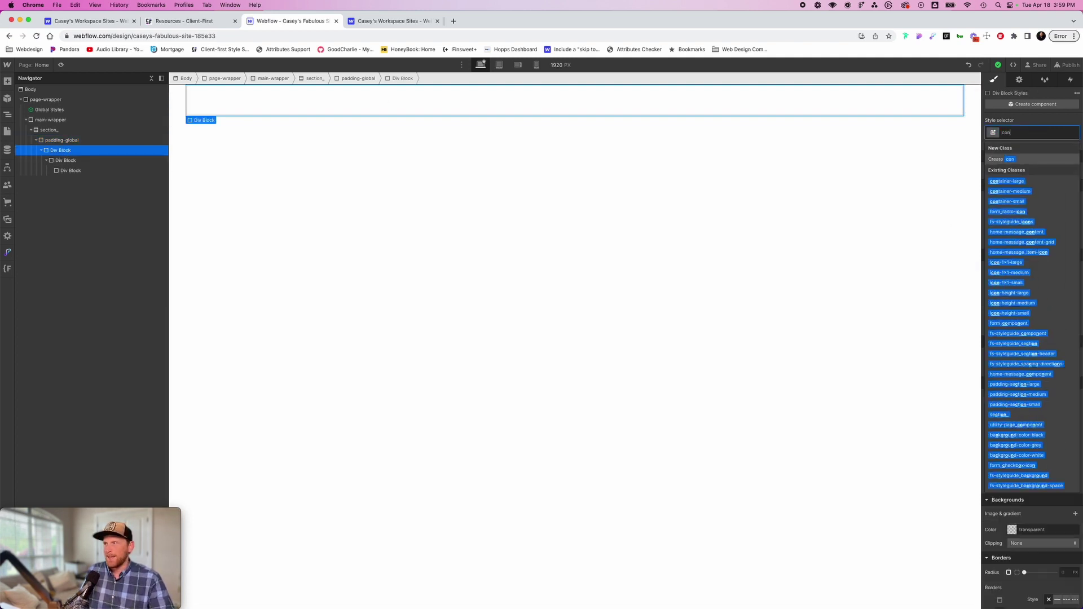
left_click(1022, 181)
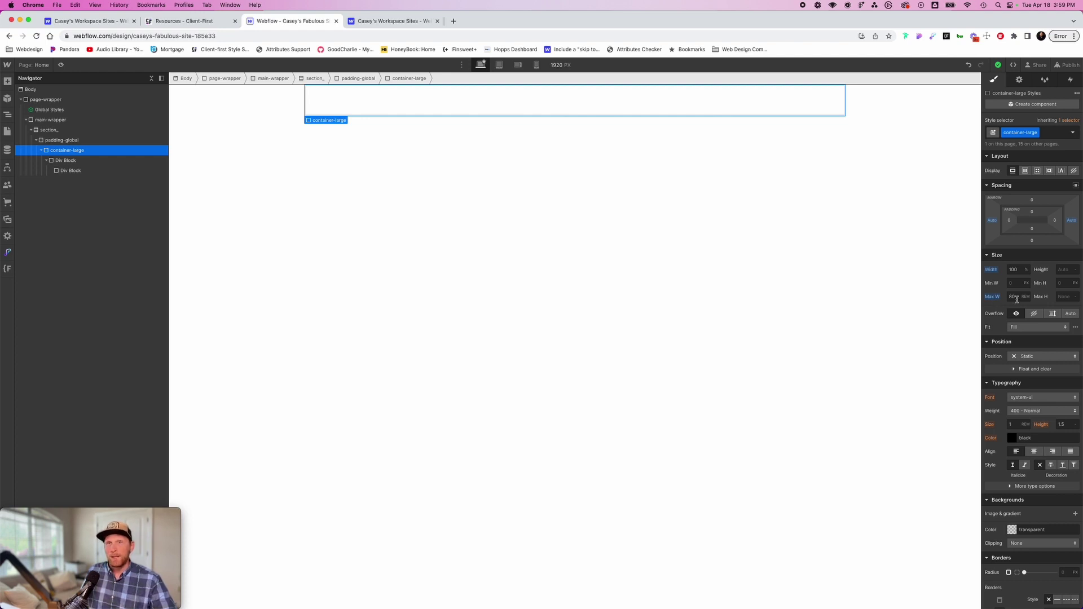
Step: Look at the built-in Container element among the addable layout elements, without adding it
left_click(7, 83)
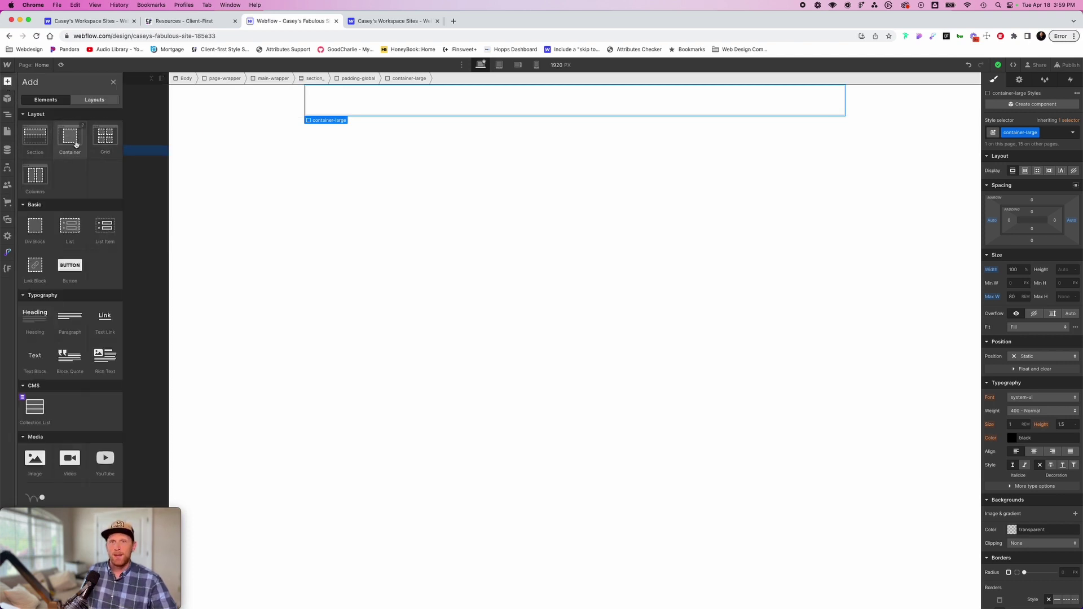
left_click(114, 82)
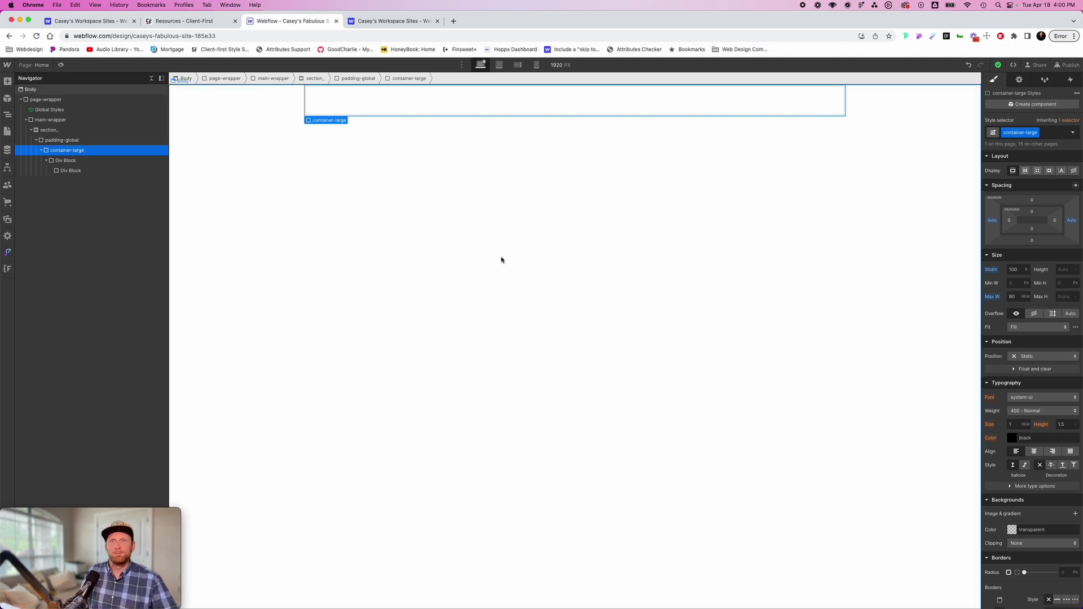
Step: Apply the existing padding-section-large class to the Div Block directly inside container-large
left_click(65, 160)
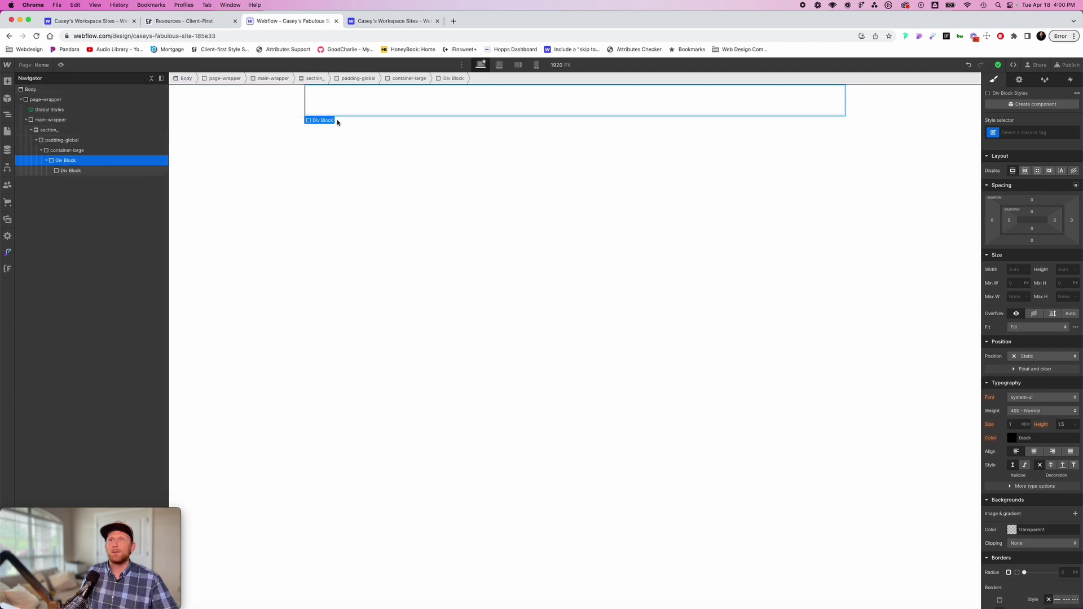
left_click(1018, 132)
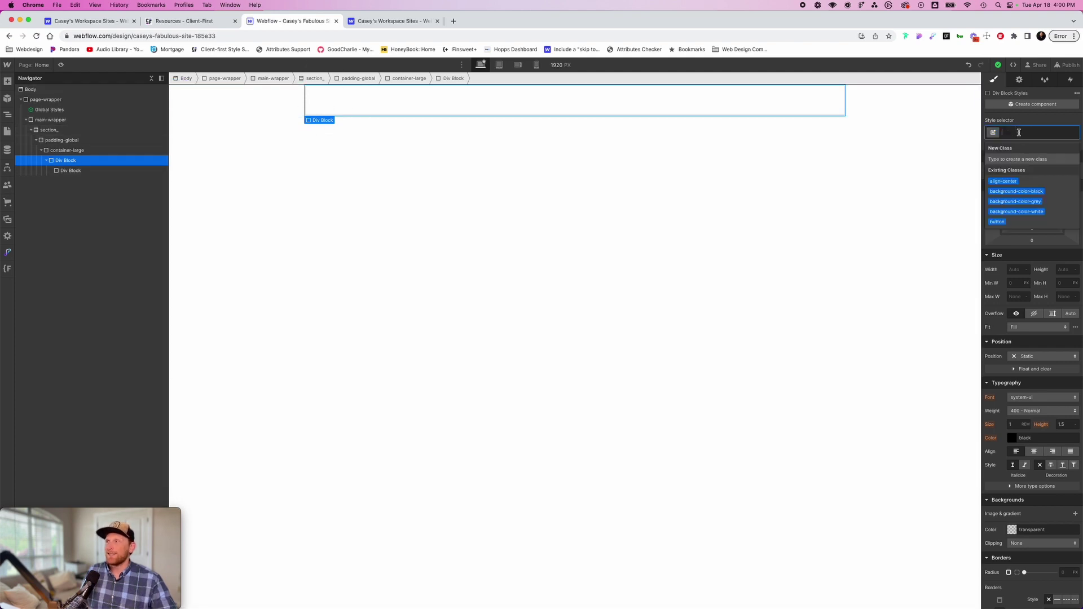
type("sectionp")
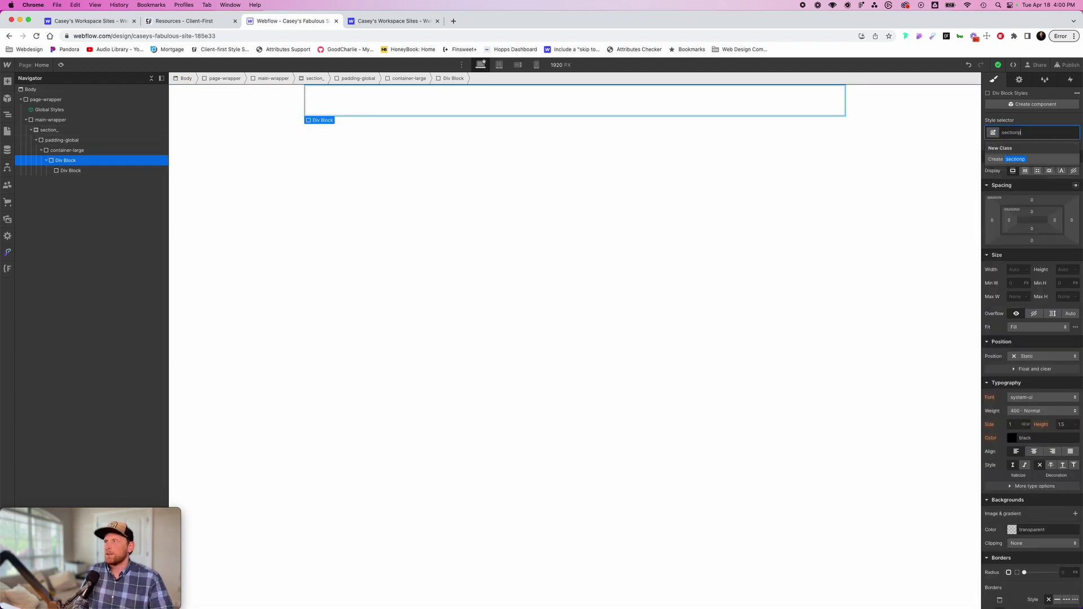
key("BackSpace")
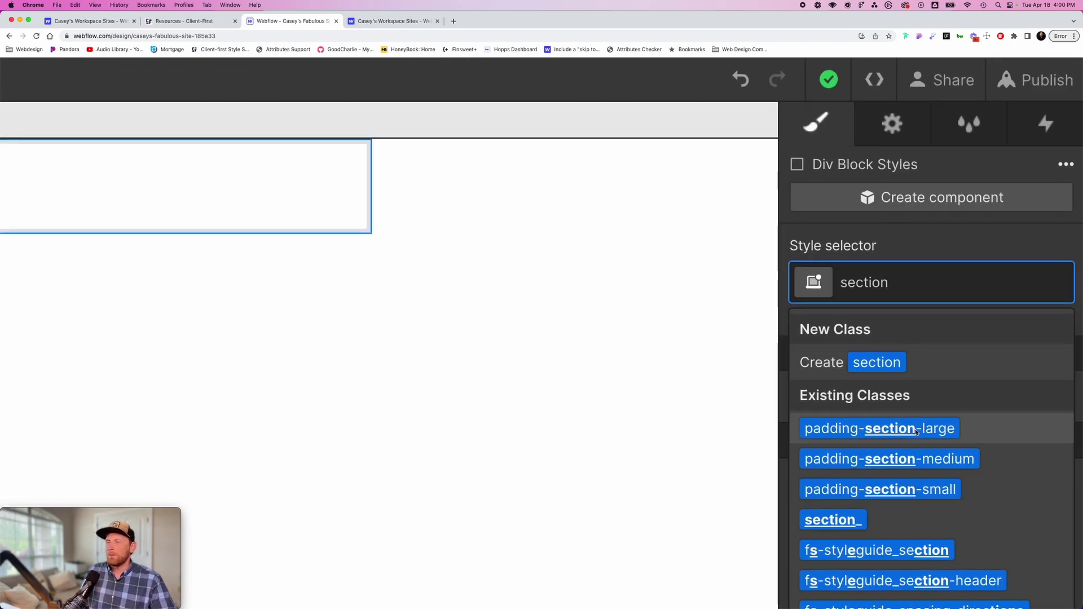
left_click(990, 431)
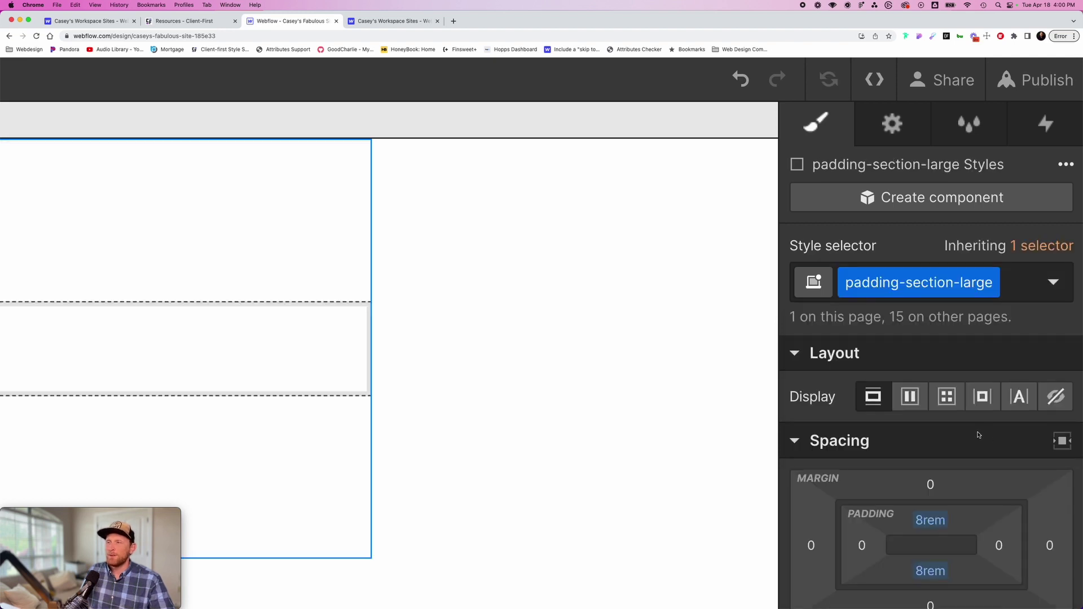
Step: Duplicate the padding-section-large class on the selected Div Block, keeping the default copy name
scroll(988, 436, "down", 5)
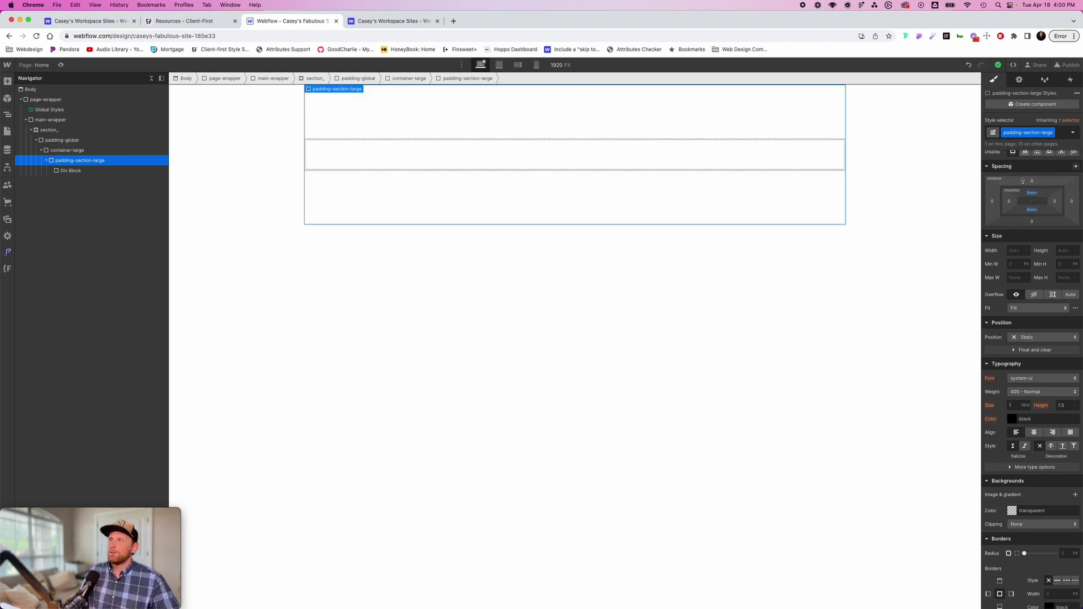
left_click(1052, 133)
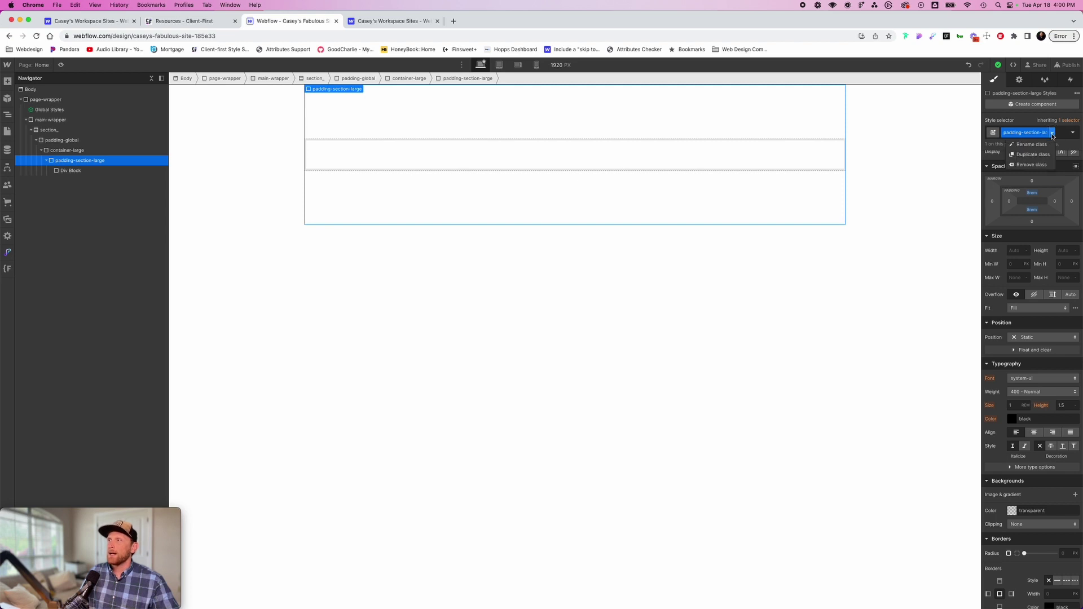
left_click(1032, 155)
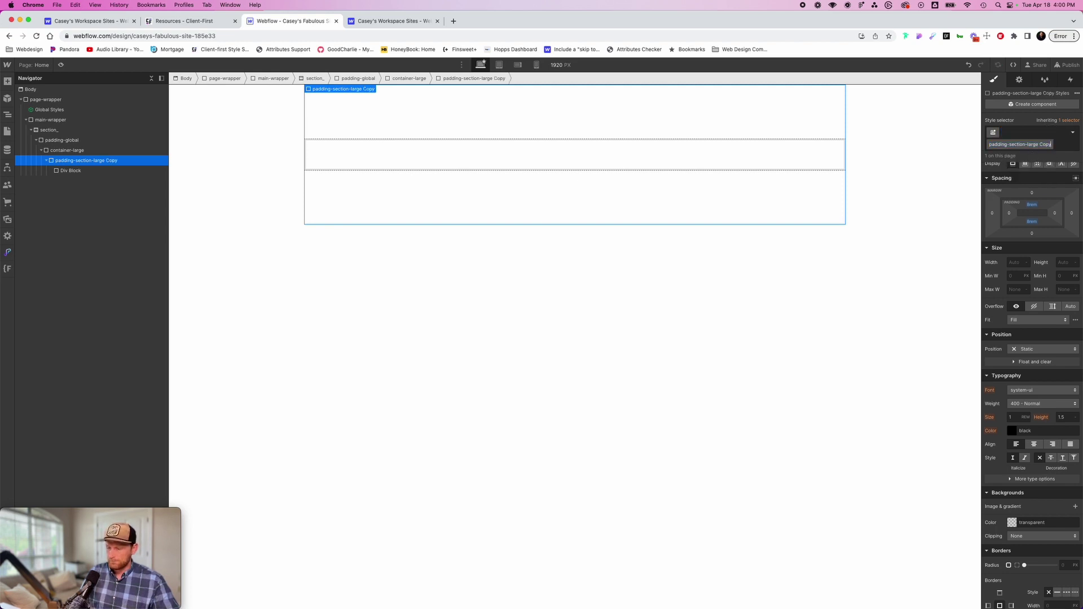
key("Return")
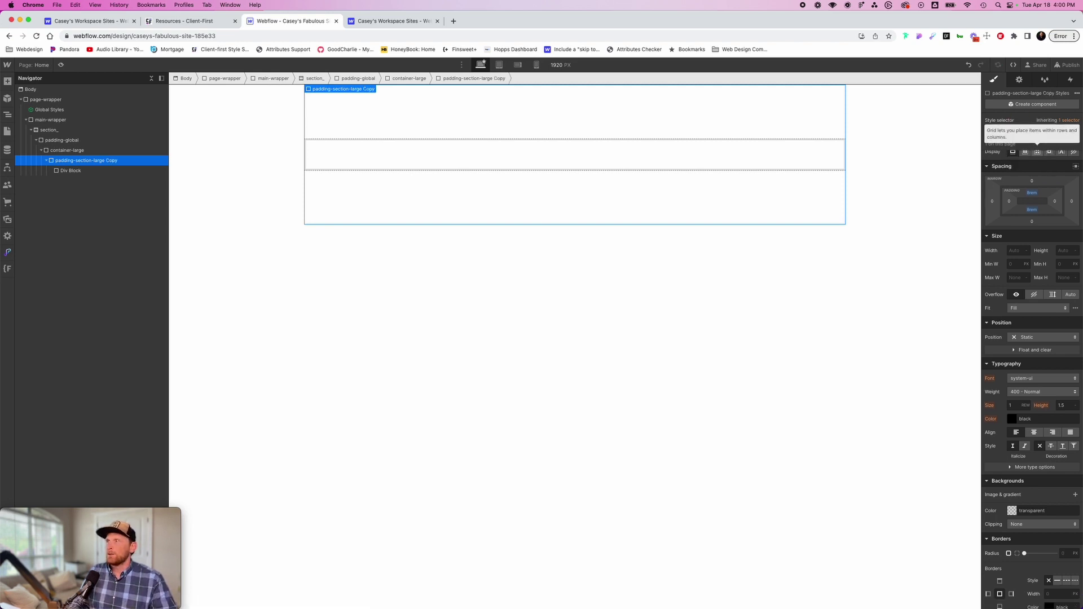
Step: Rename the duplicated padding class as padding-section-sitewide
double_click(1020, 132)
key("BackSpace")
key("BackSpace")
key("BackSpace")
key("BackSpace")
key("BackSpace")
key("BackSpace")
key("BackSpace")
key("BackSpace")
key("BackSpace")
key("BackSpace")
type("ion-sitewide")
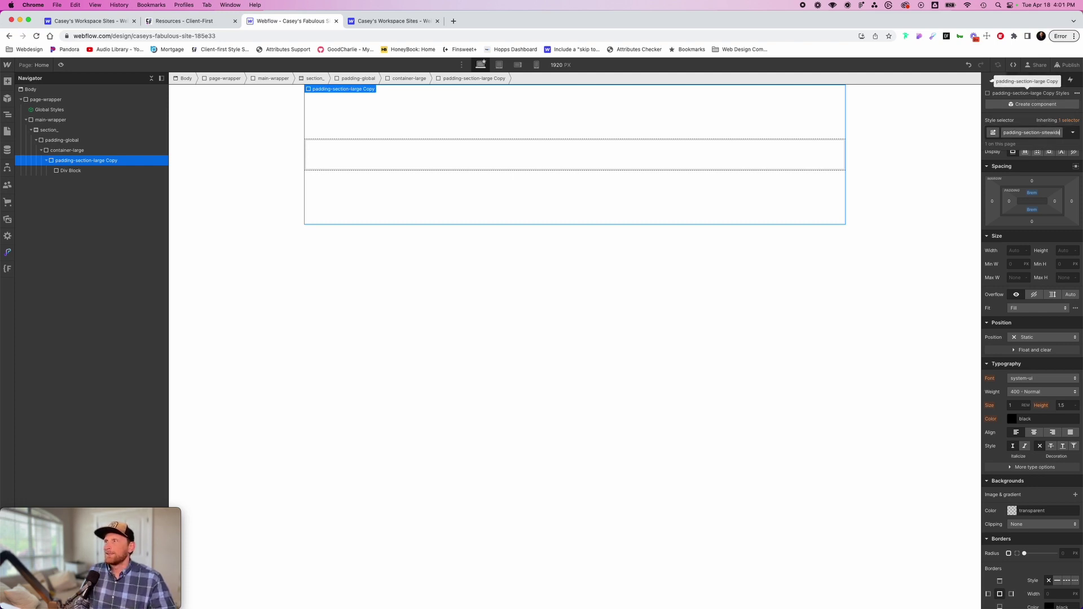
key("Return")
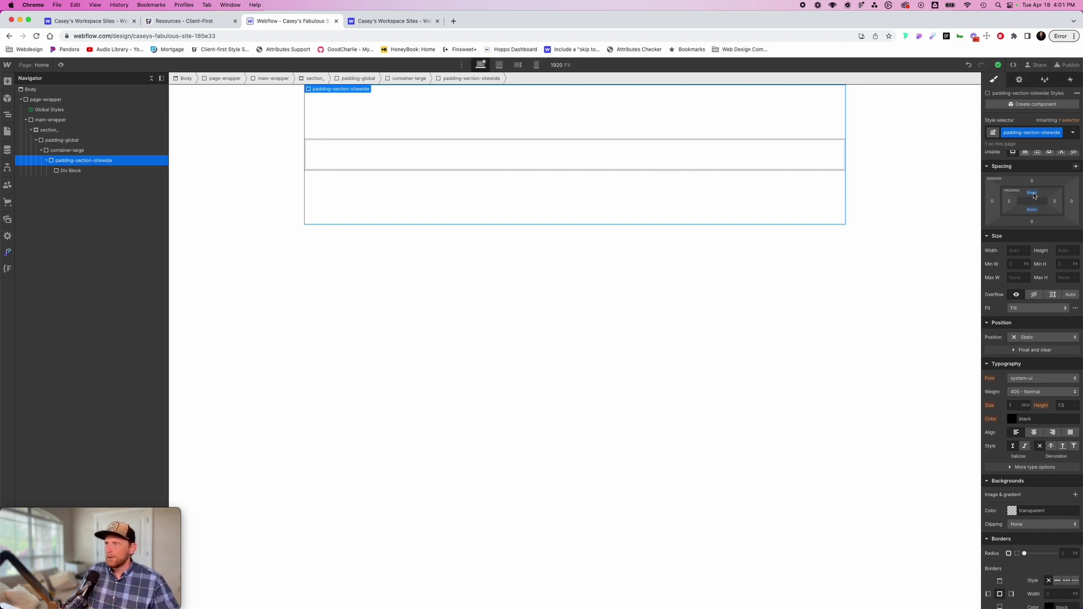
Step: Set the top and bottom padding of padding-section-sitewide to 6rem
left_click_drag(1045, 193, 1043, 192)
left_click_drag(1043, 188, 1046, 180)
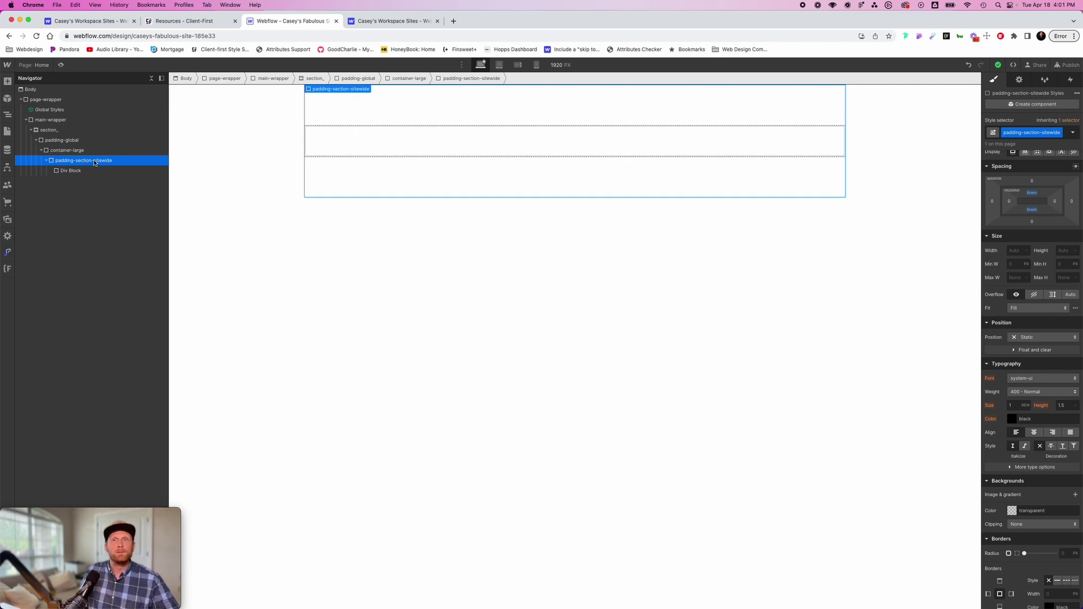
Step: Create a new _component class on the innermost Div Block inside padding-section-sitewide
left_click(382, 142)
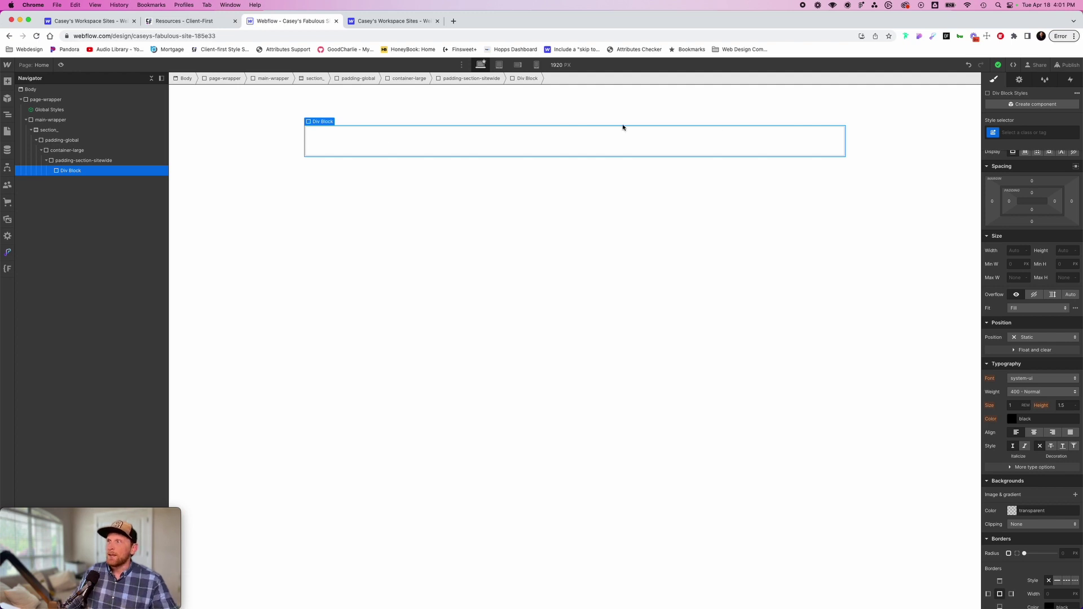
left_click(1025, 133)
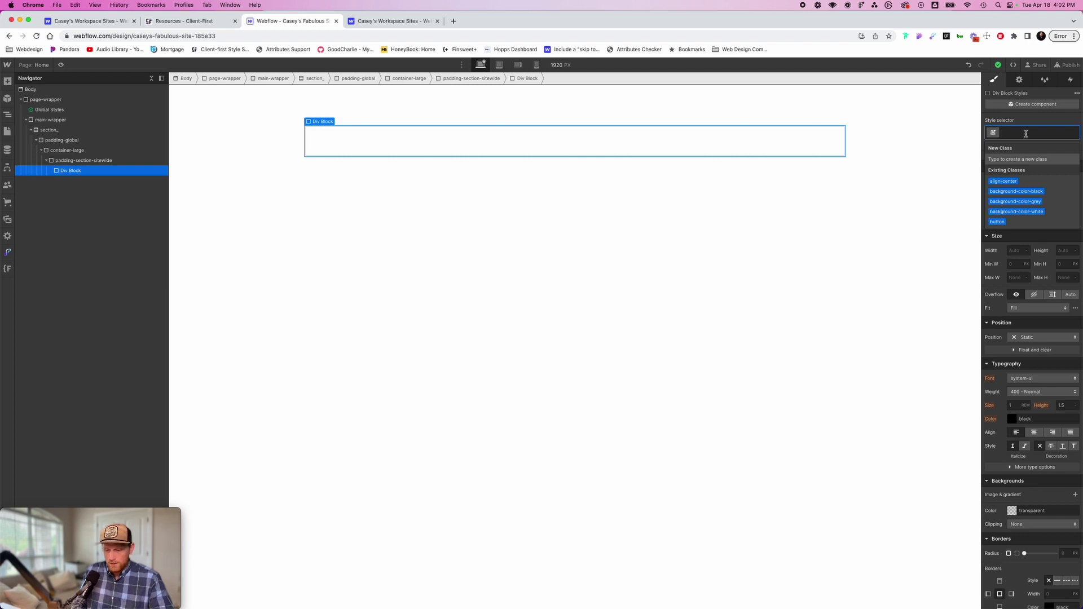
type(".")
type("componnt")
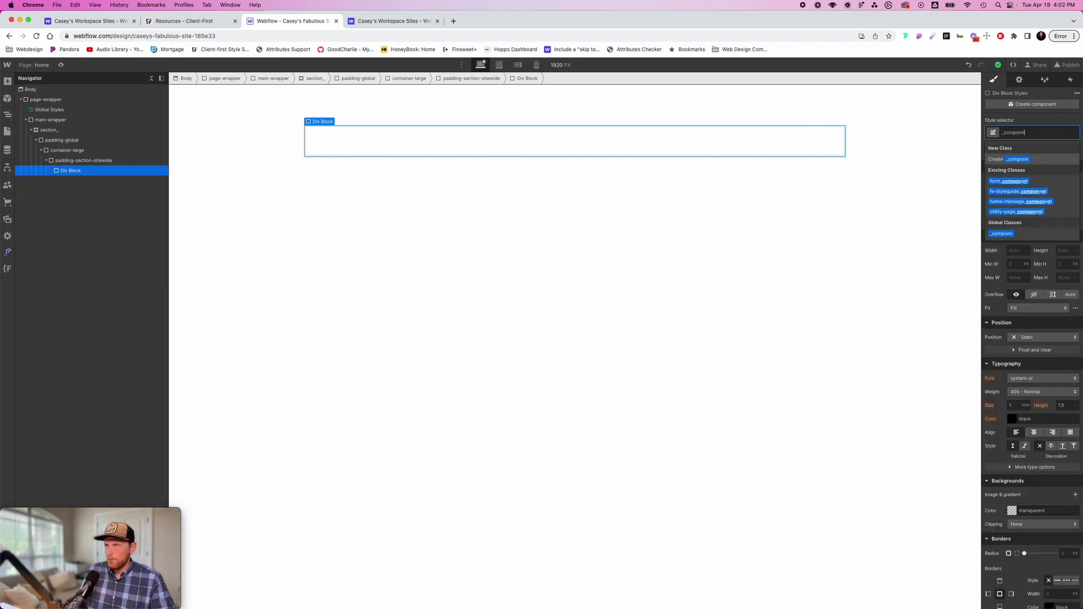
type("nt")
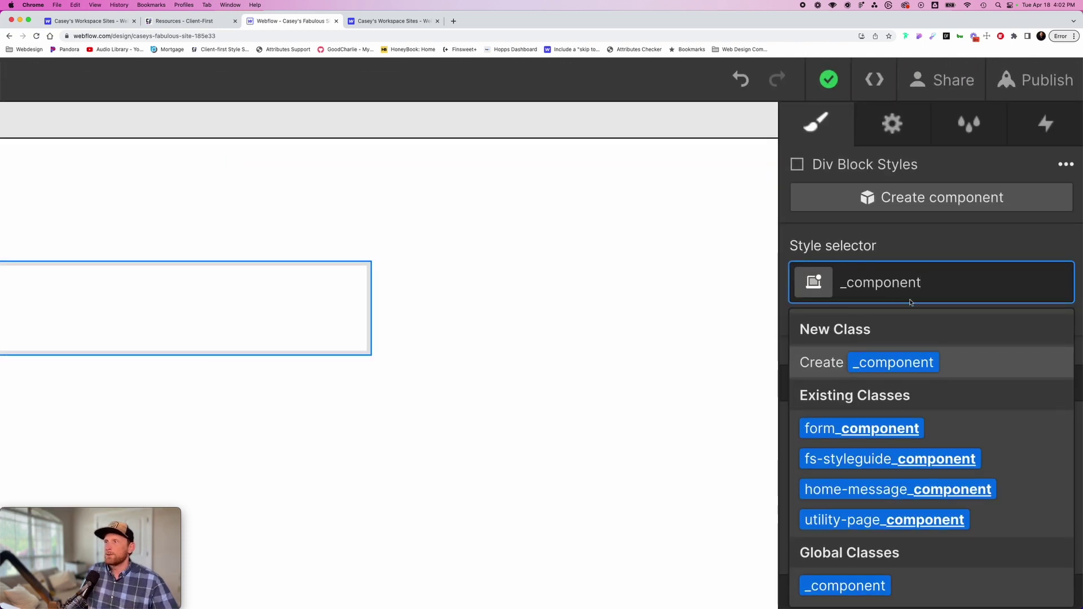
left_click(898, 362)
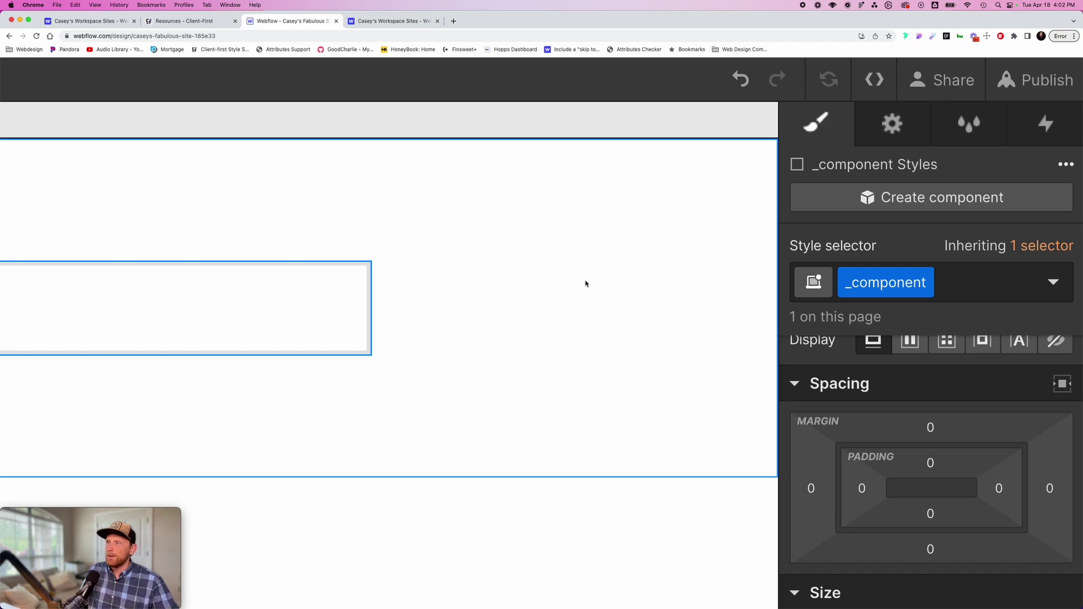
Step: Examine the nested element structure from page-wrapper down to the innermost _component
key("super+0")
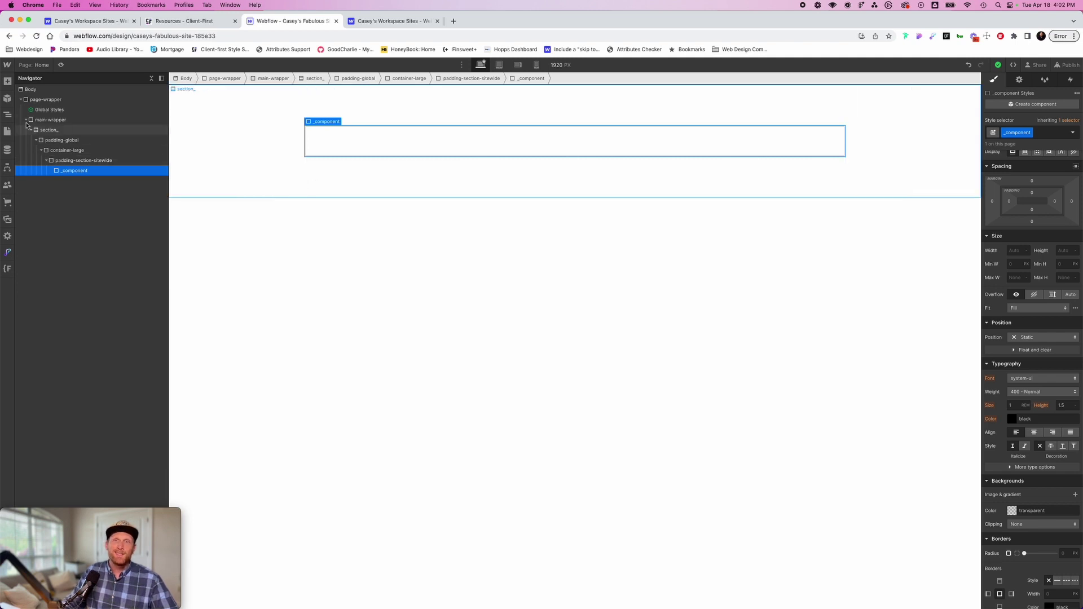
key("super+equal")
key("super+equal")
key("super+equal")
key("super+equal")
key("super+equal")
key("super+equal")
key("super+equal")
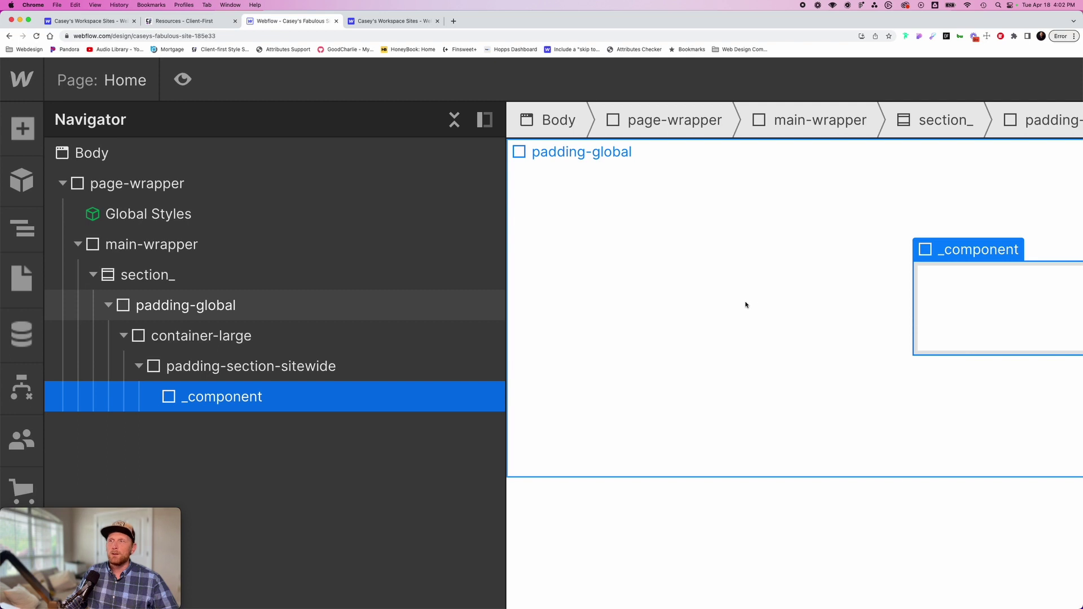
key("super+0")
Step: Create a component named Section from the section_ element and return to the Home page
left_click(59, 131)
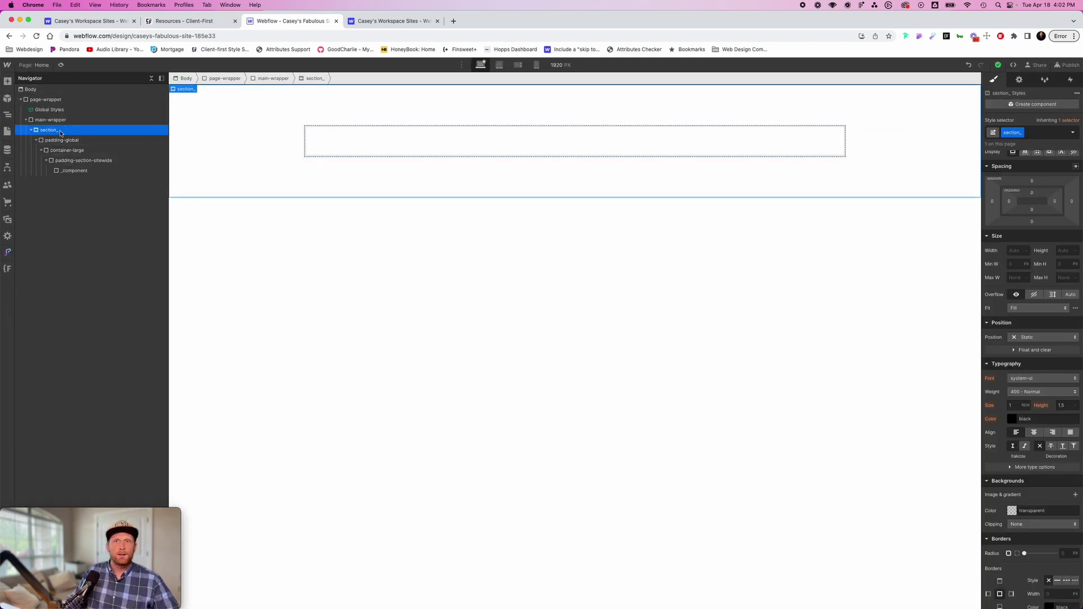
left_click(33, 130)
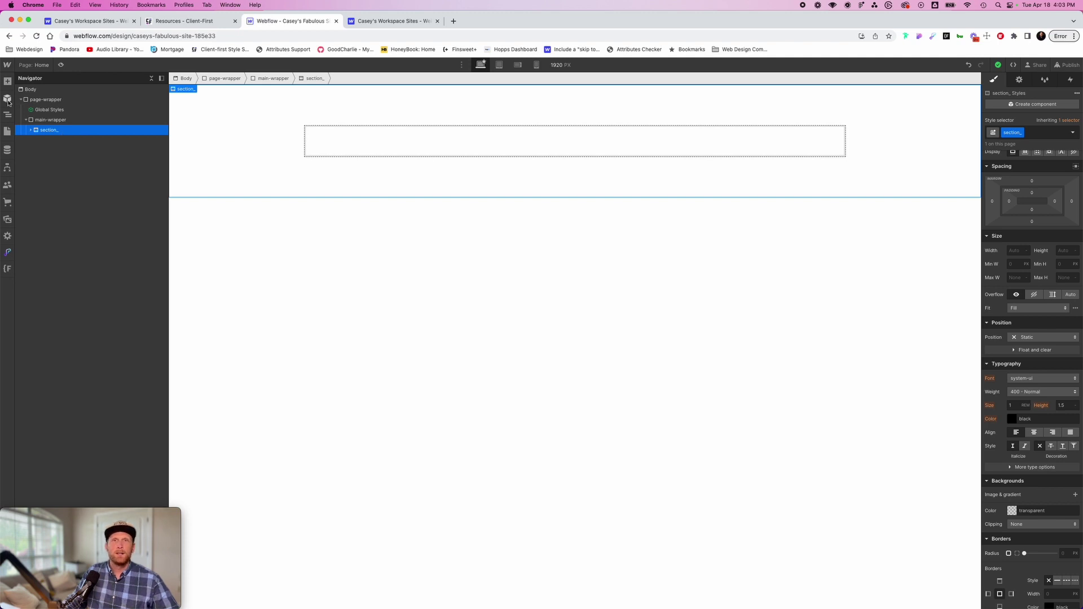
left_click(7, 98)
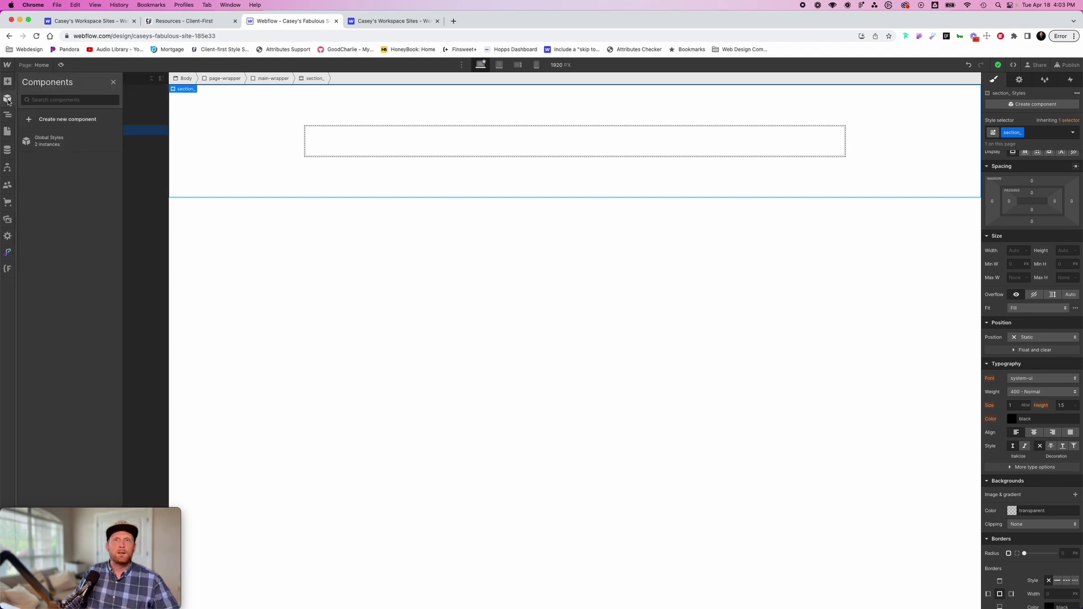
left_click(57, 122)
type("Section")
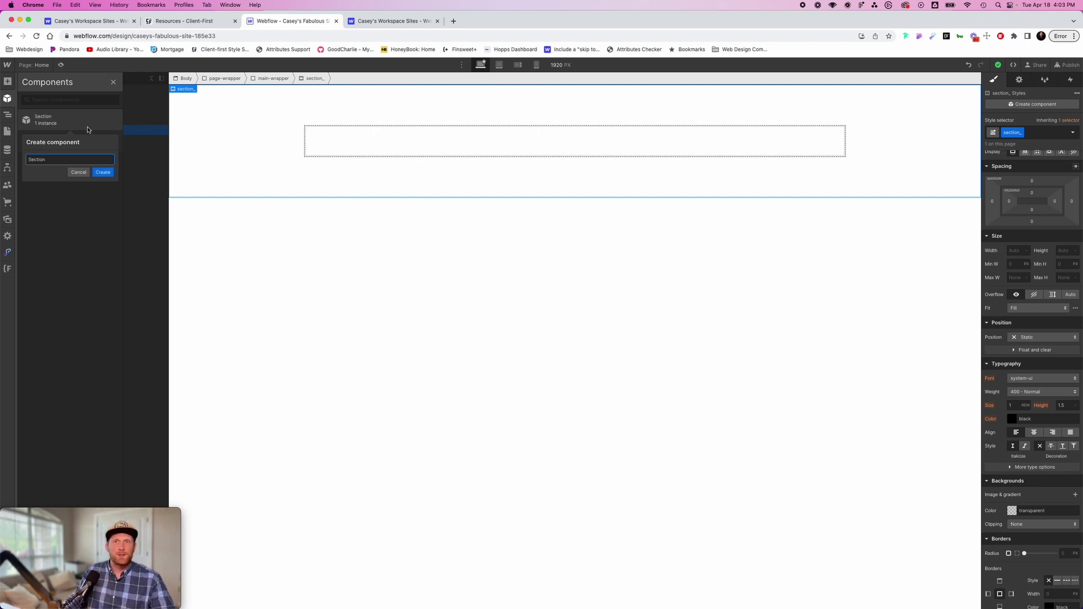
left_click(102, 172)
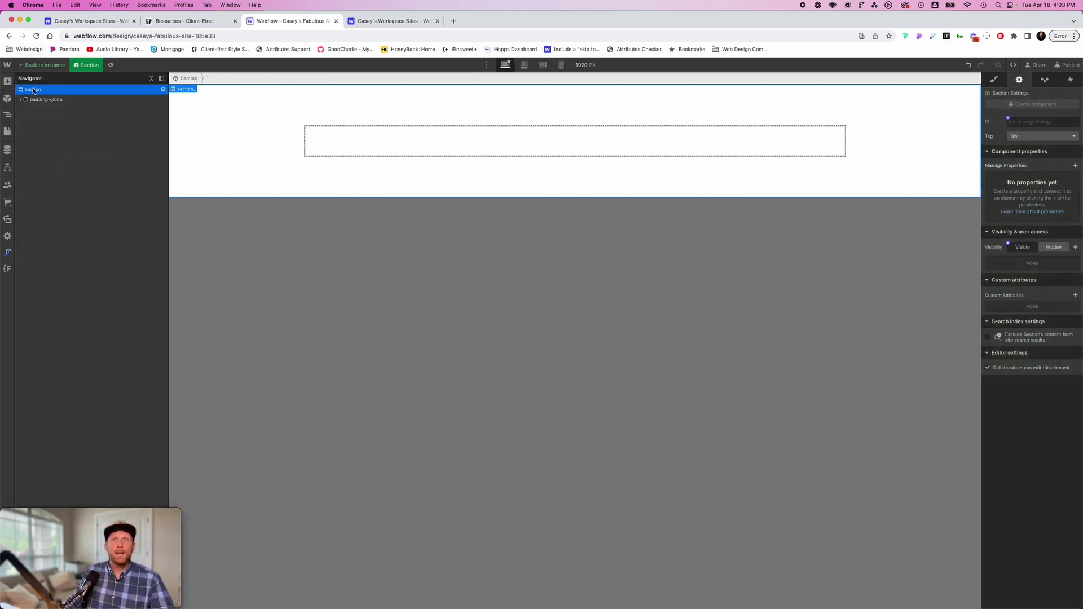
left_click(51, 65)
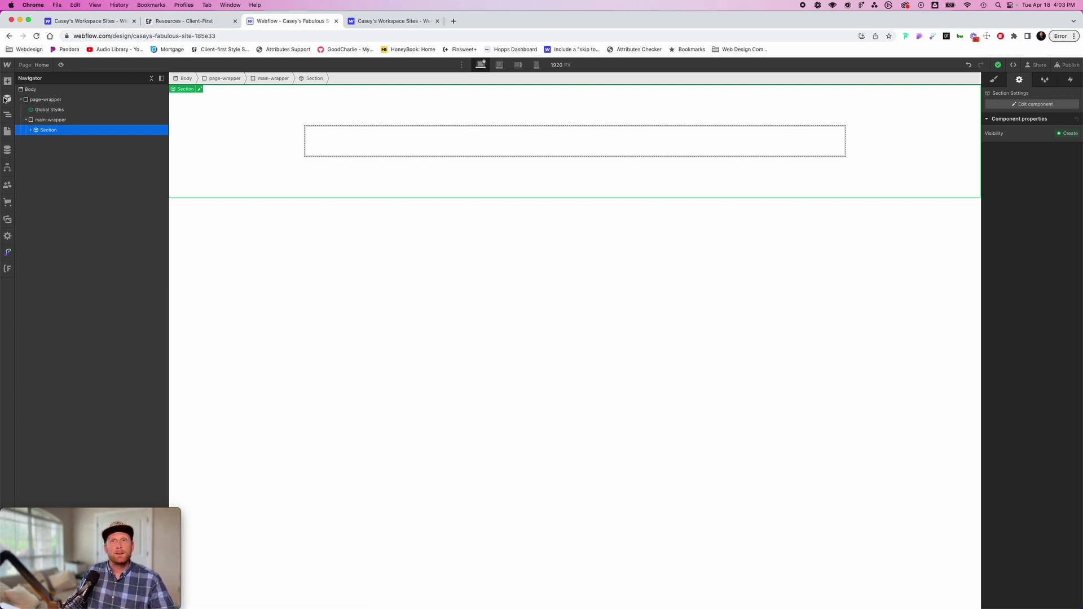
Step: Check the site's component list, and unlink the Section component instance on the page
left_click(7, 98)
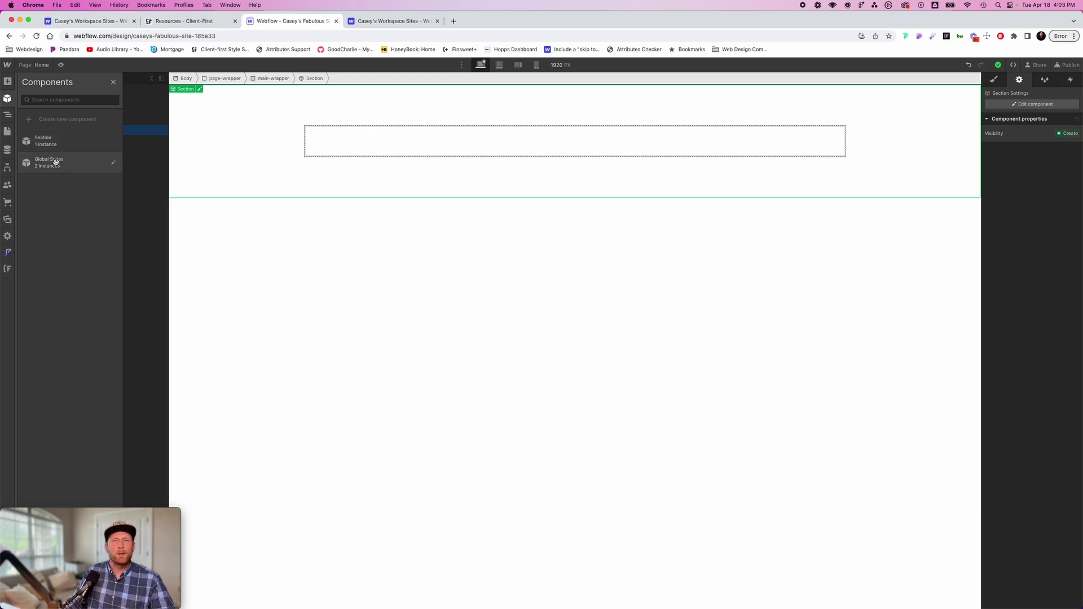
left_click(113, 82)
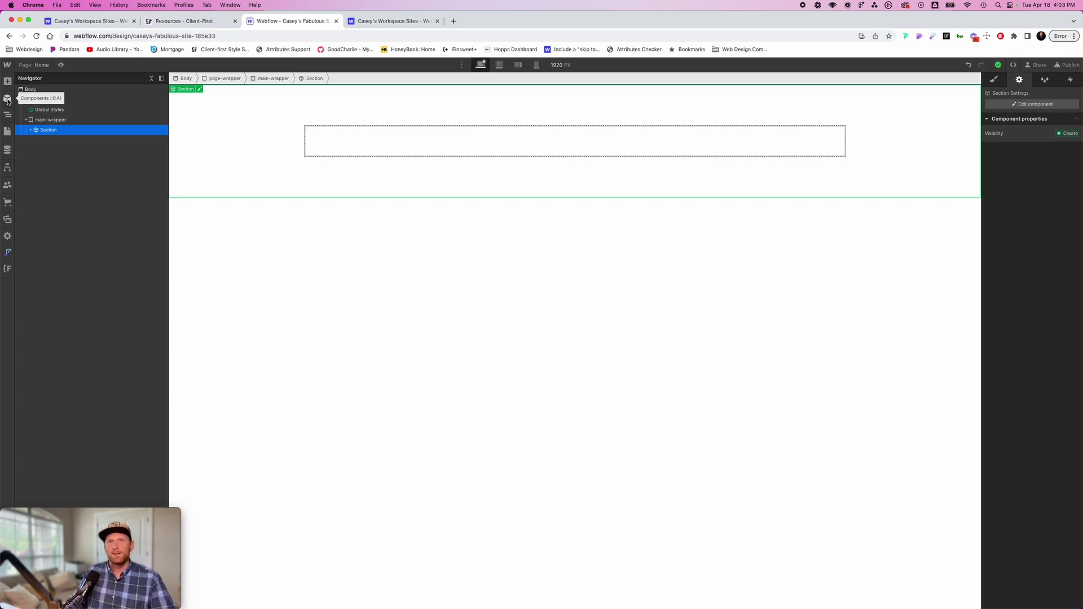
right_click(200, 91)
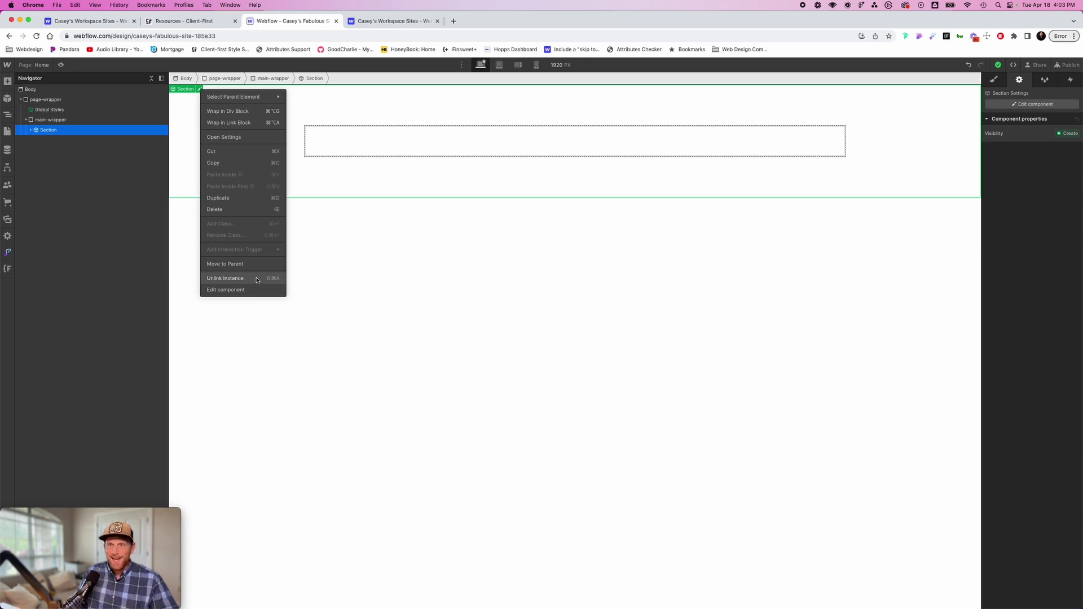
left_click(249, 310)
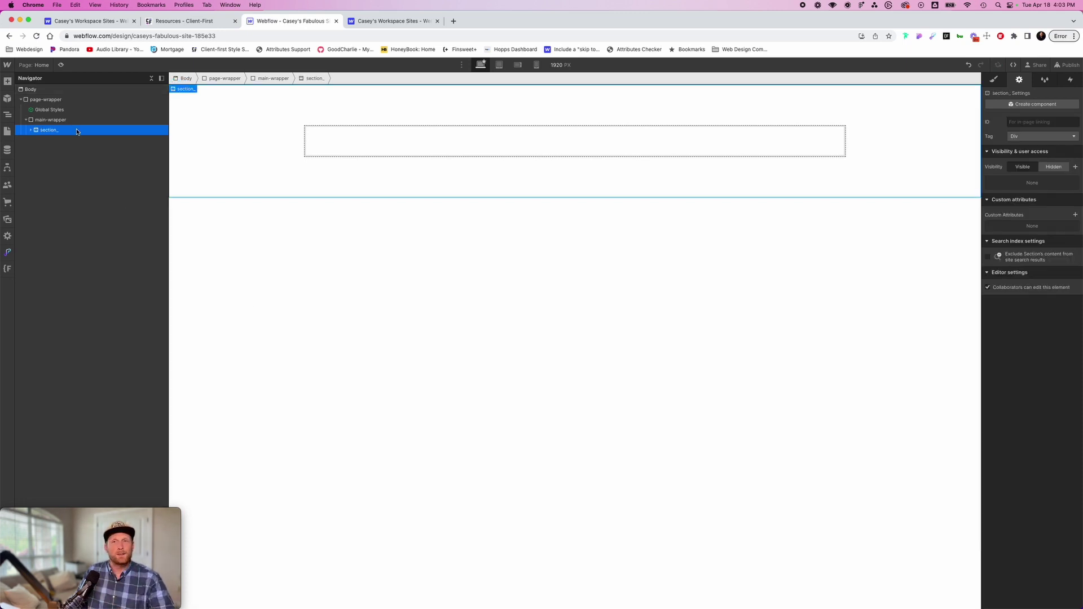
Step: Copy the section_ element and paste it inside main-wrapper as a second section
left_click(61, 121)
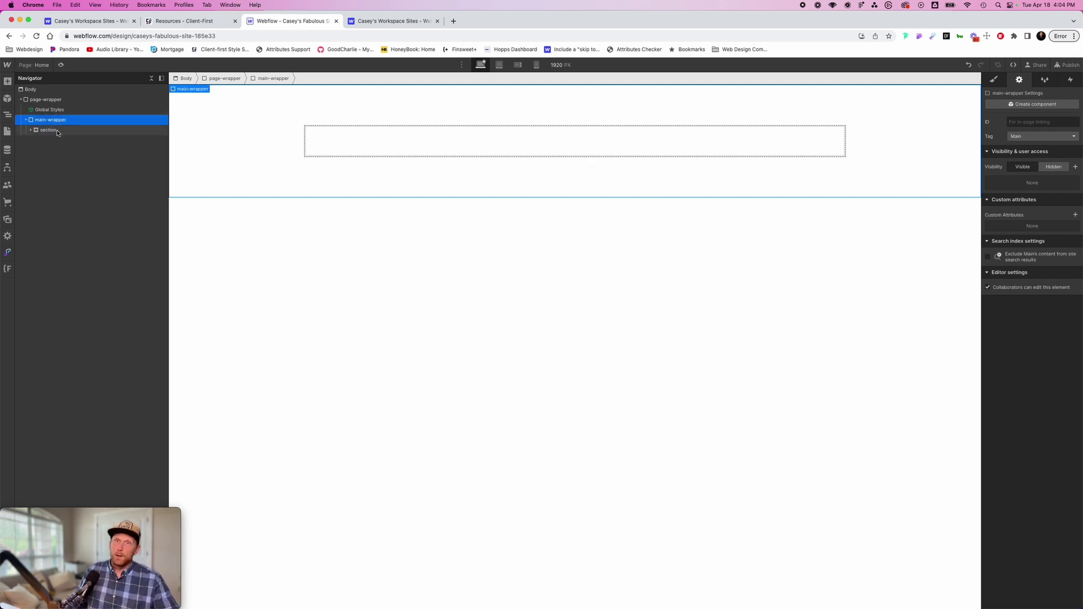
left_click(57, 134)
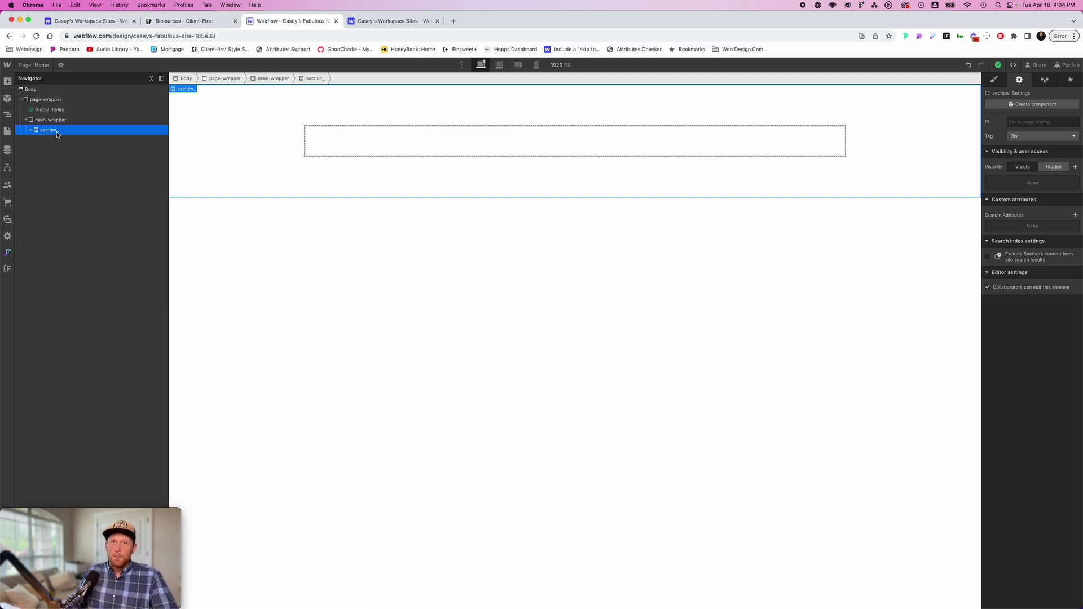
left_click(51, 121)
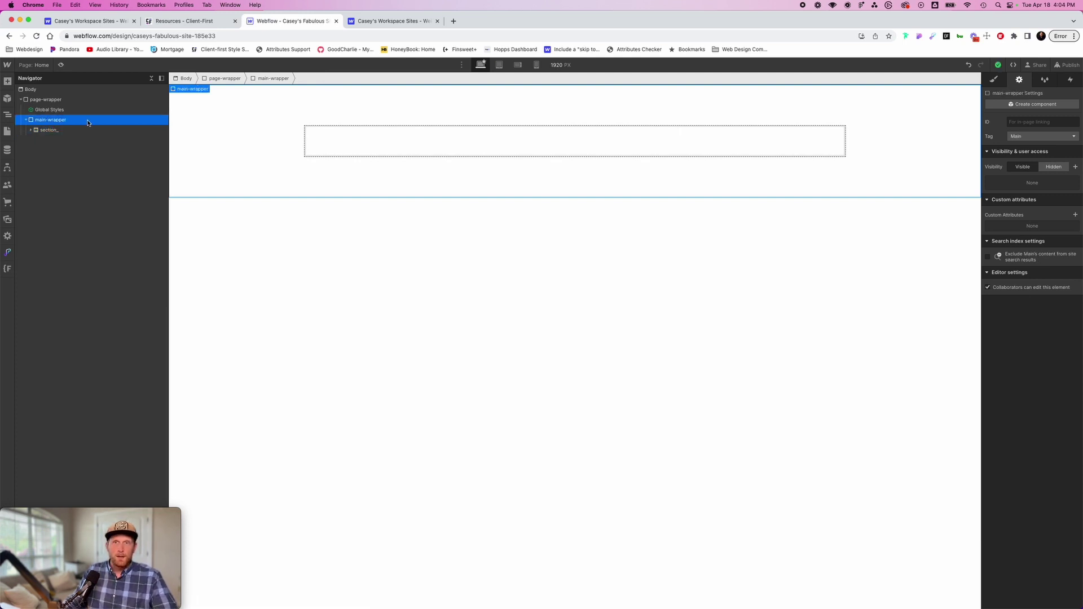
key("super+v")
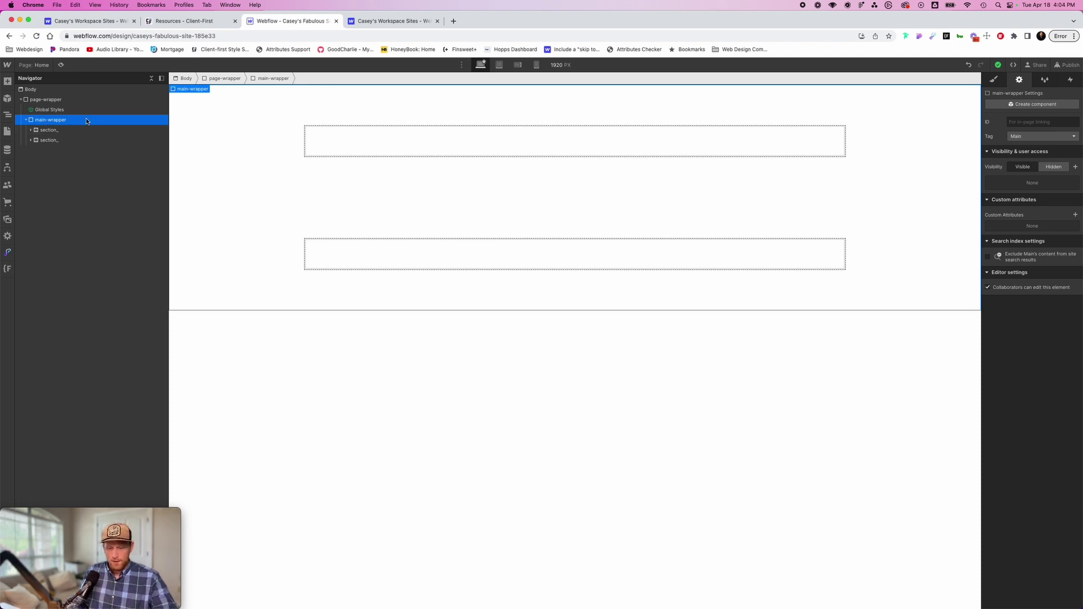
Step: Find the Section component with a quick search for "sect", insert it into main-wrapper and unlink the instance
key("super+e")
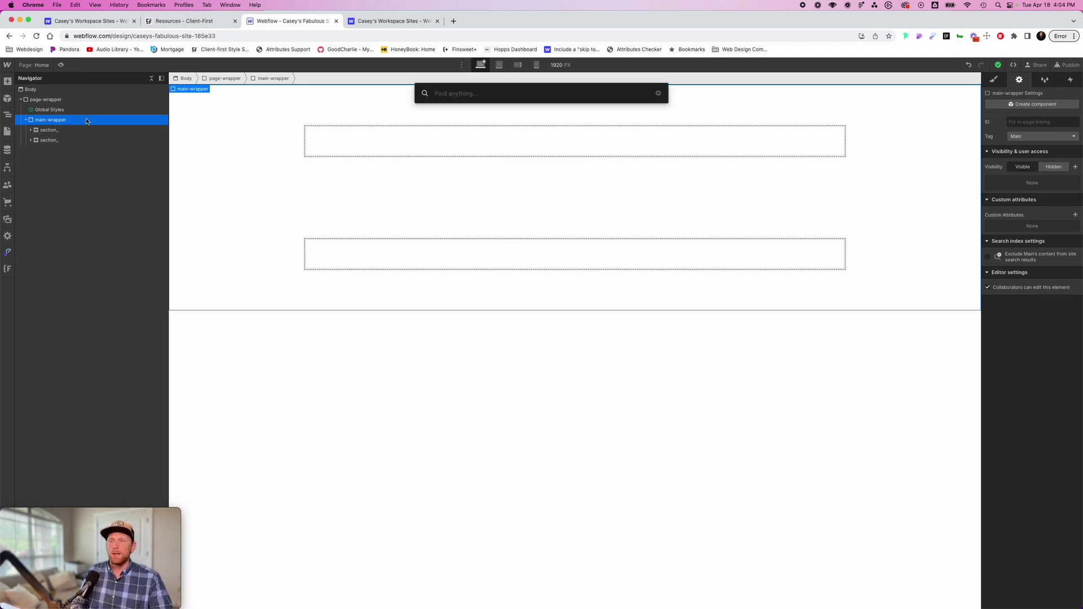
type("sect")
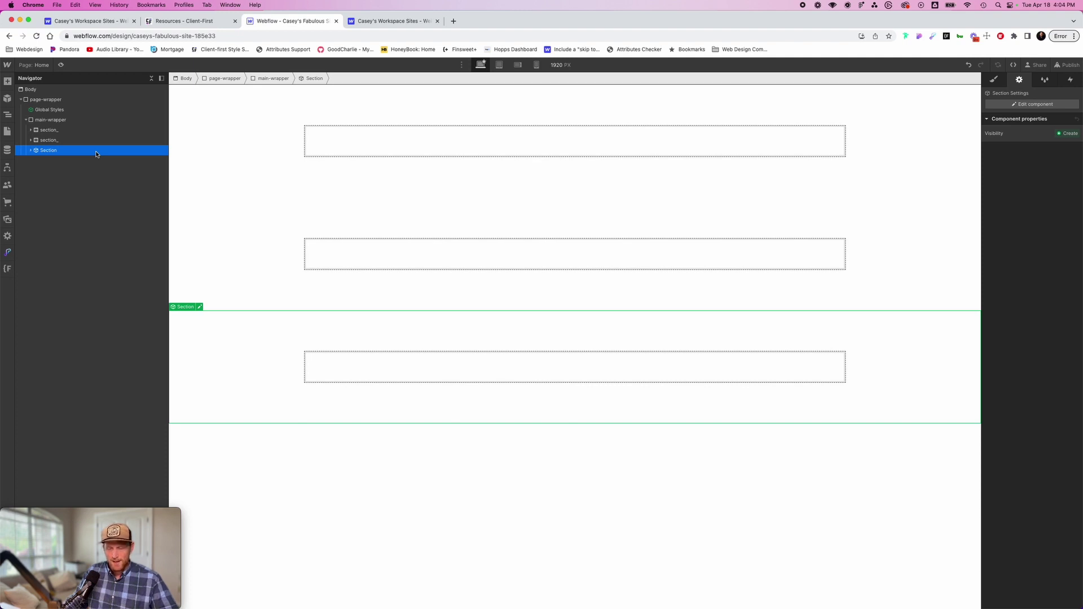
key("super+z")
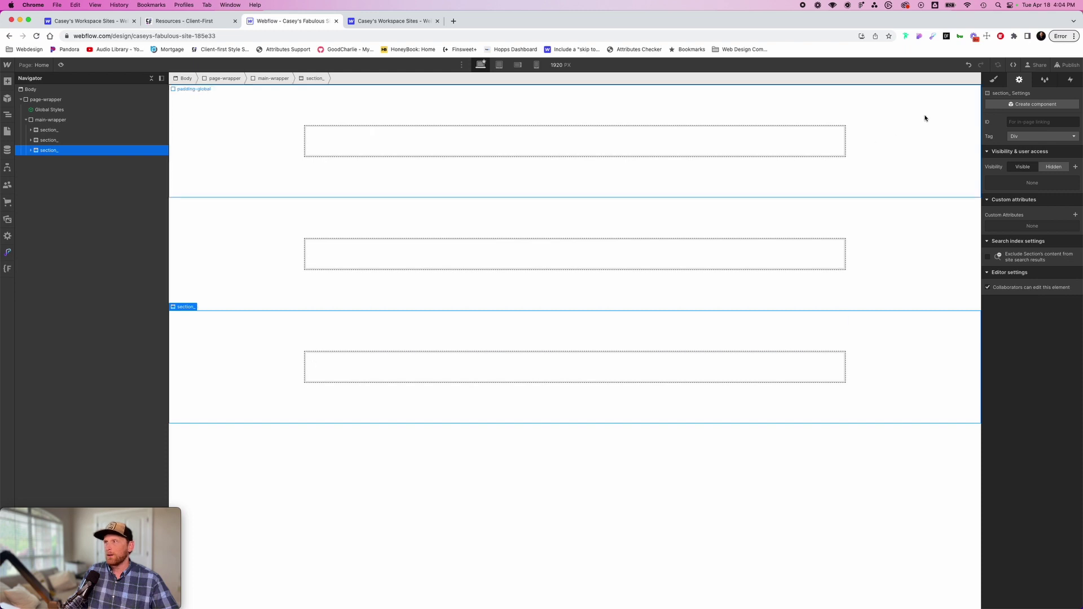
Step: Insert another Section component instance into main-wrapper, unlink it, and duplicate the resulting section_ element
left_click(994, 79)
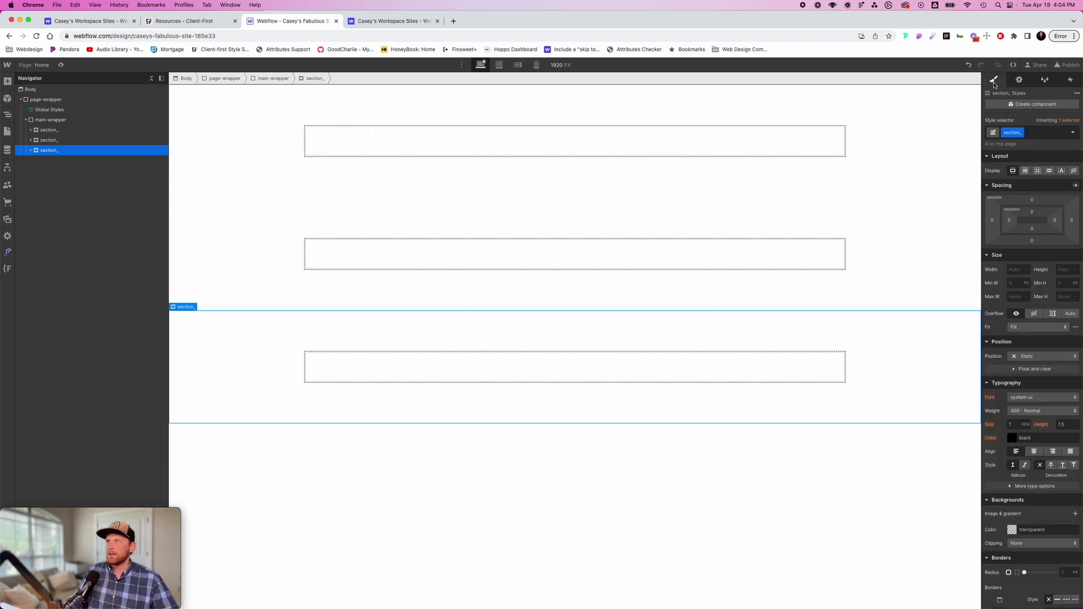
left_click(64, 132)
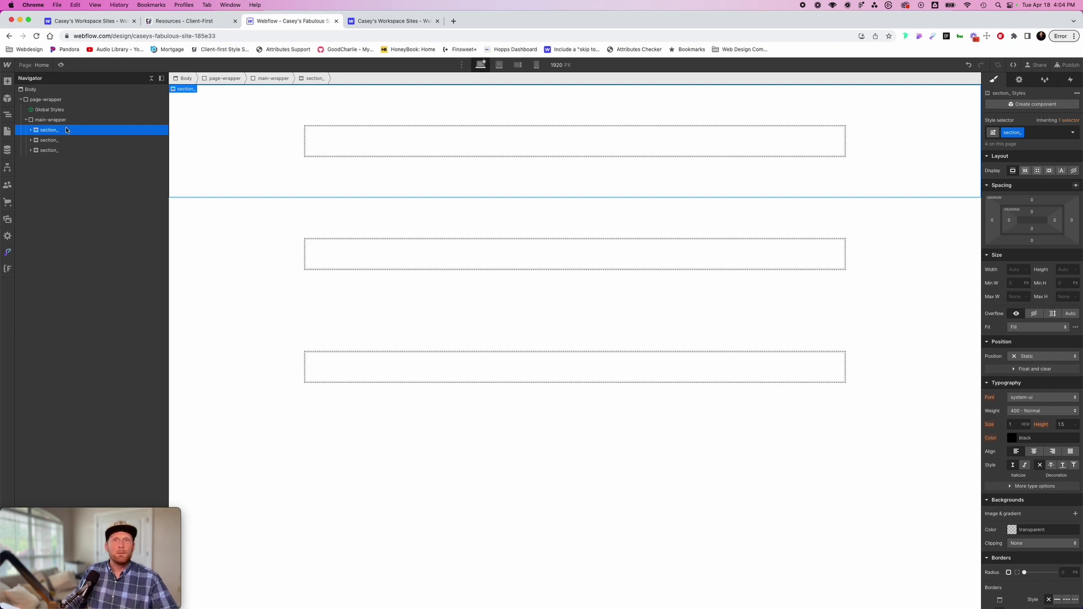
left_click(68, 121)
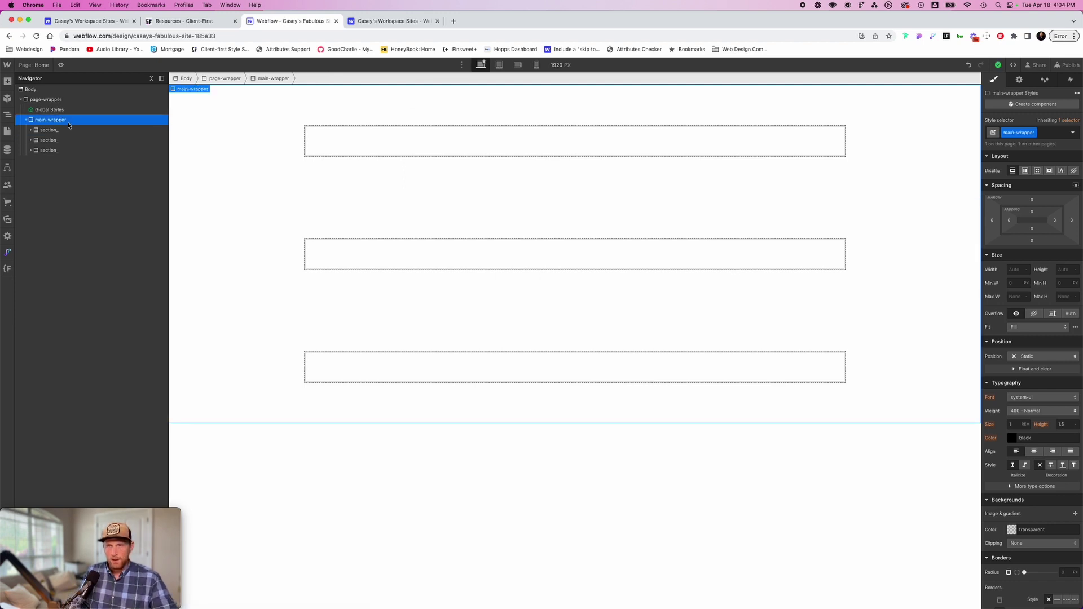
key("super+k")
type("sect")
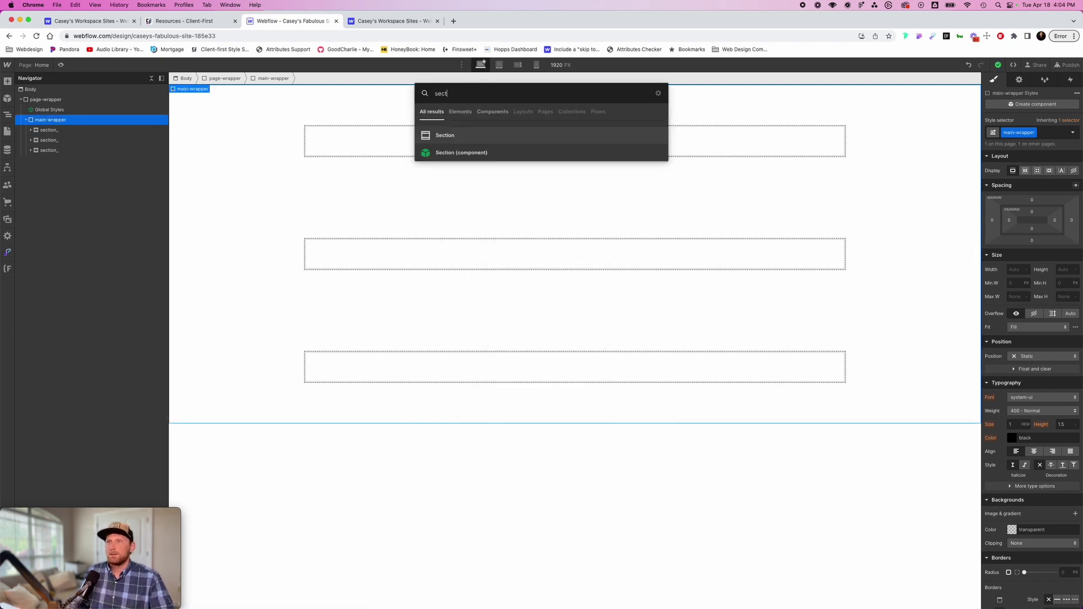
left_click(472, 153)
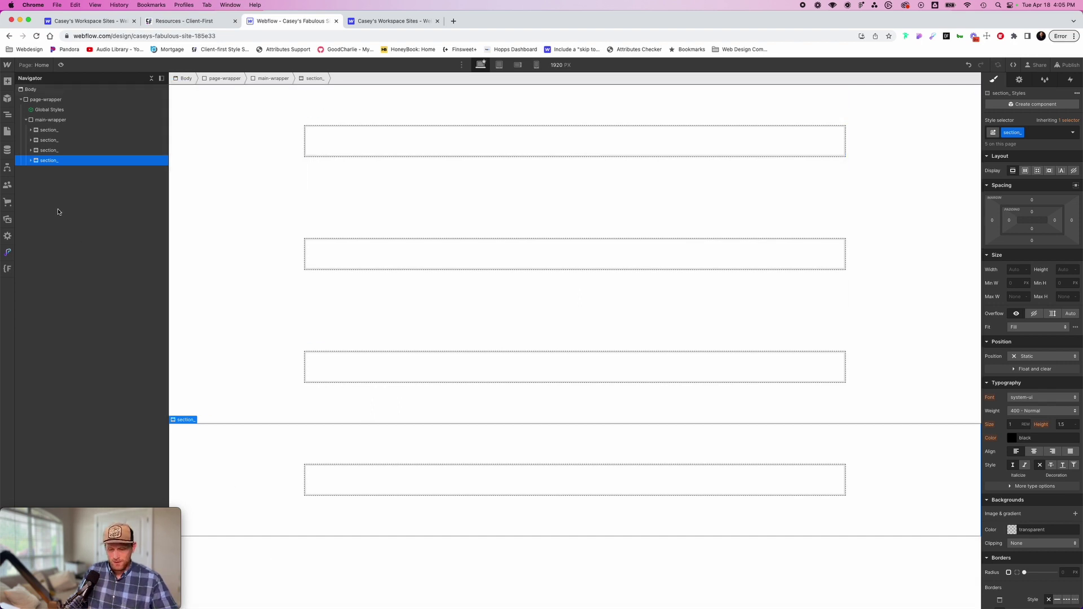
key("super+d")
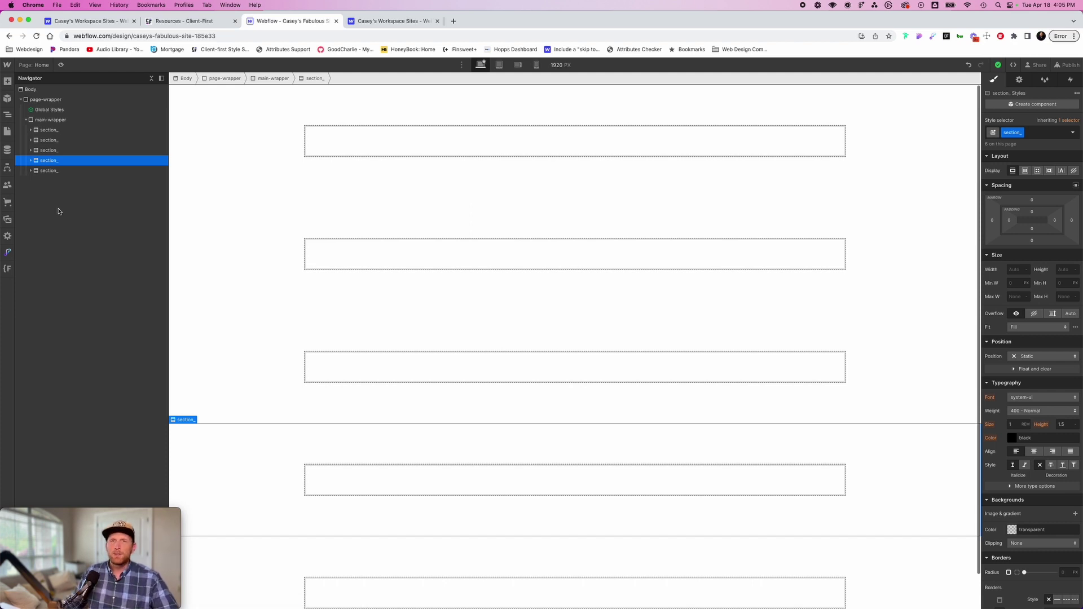
Step: Expand the first section_ in the element hierarchy through all its wrappers and select its _component element
left_click(52, 132)
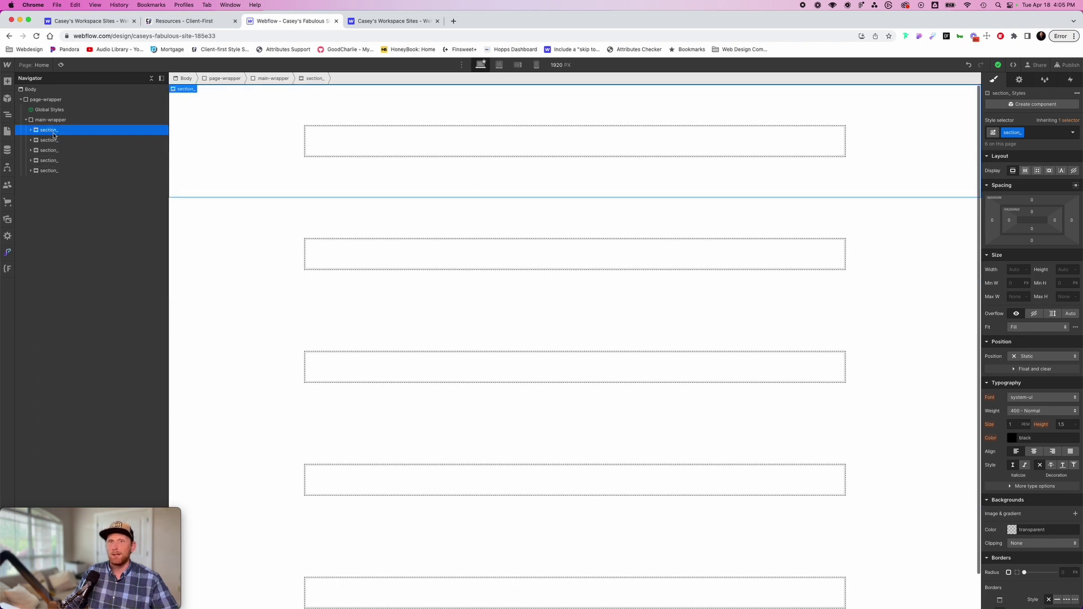
left_click(30, 130)
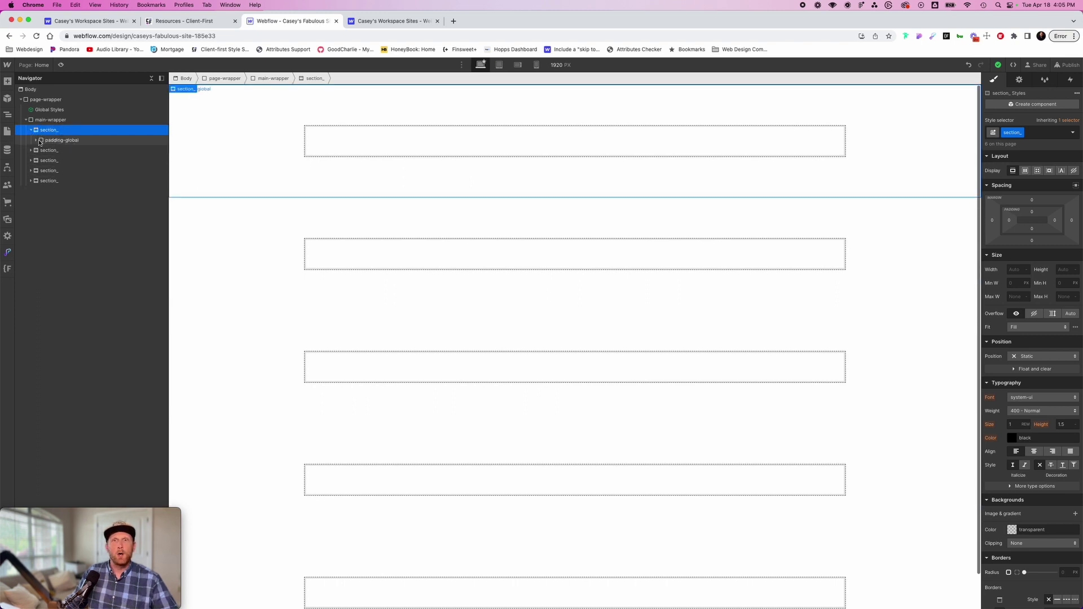
left_click(36, 140)
left_click(40, 150)
left_click(47, 160)
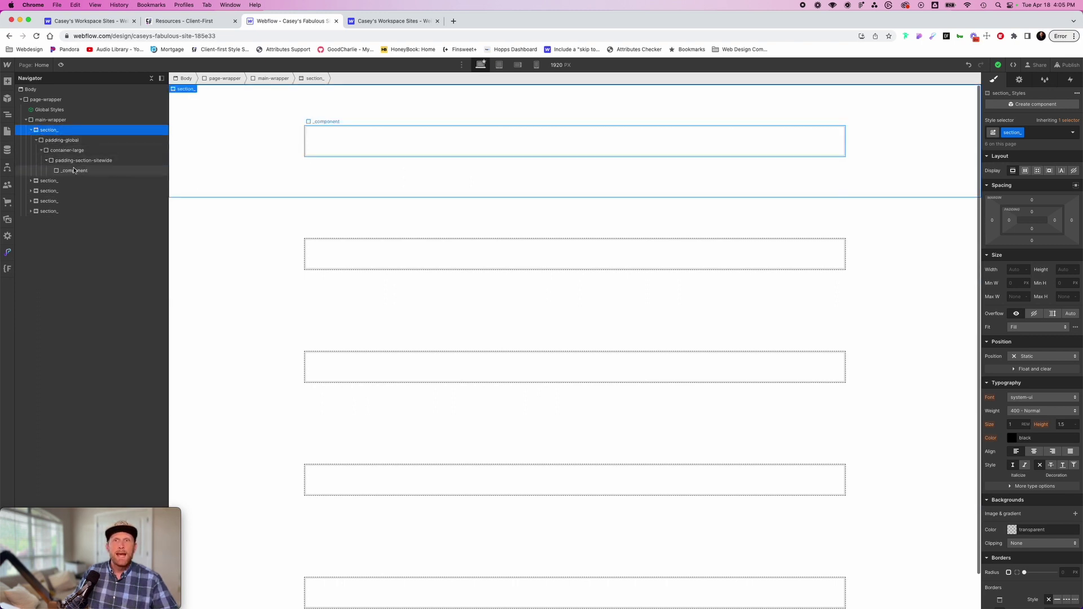
left_click(74, 170)
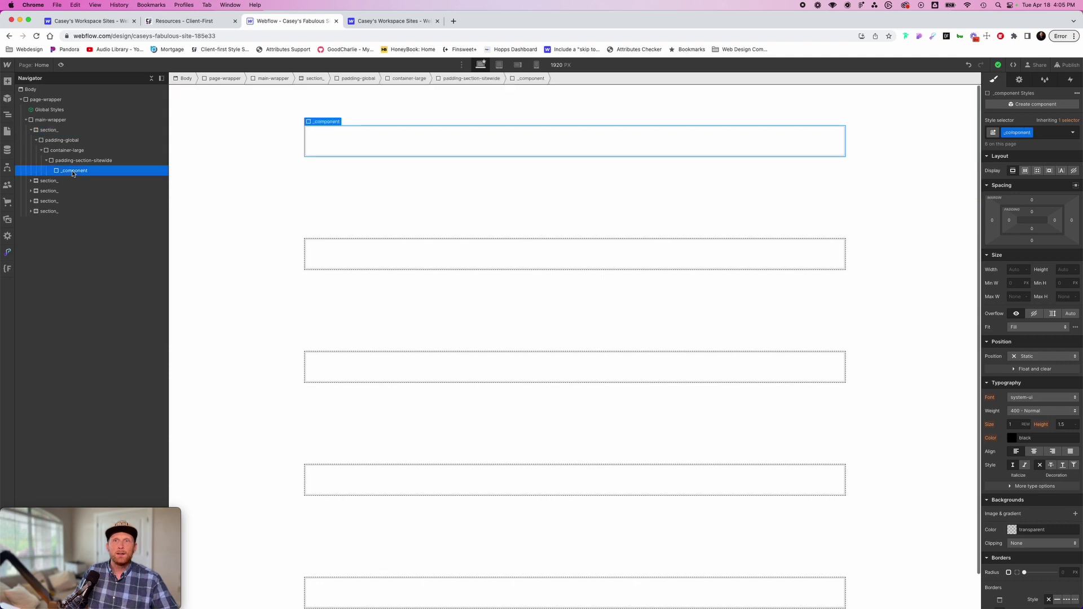
Step: Rename the section_ class on the first section as section_home_header
left_click(63, 133)
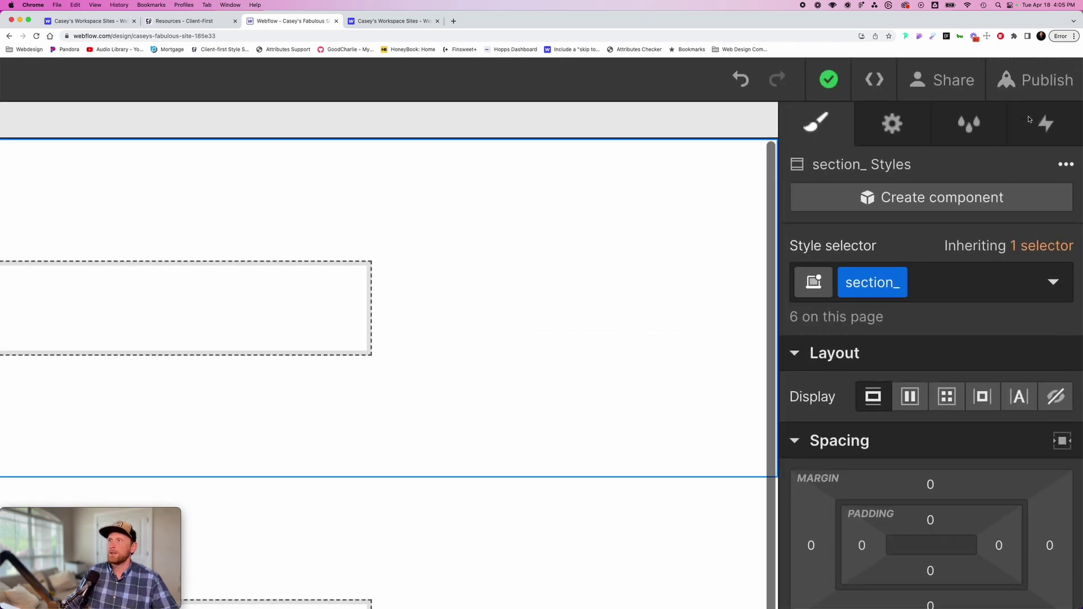
mouse_move(896, 289)
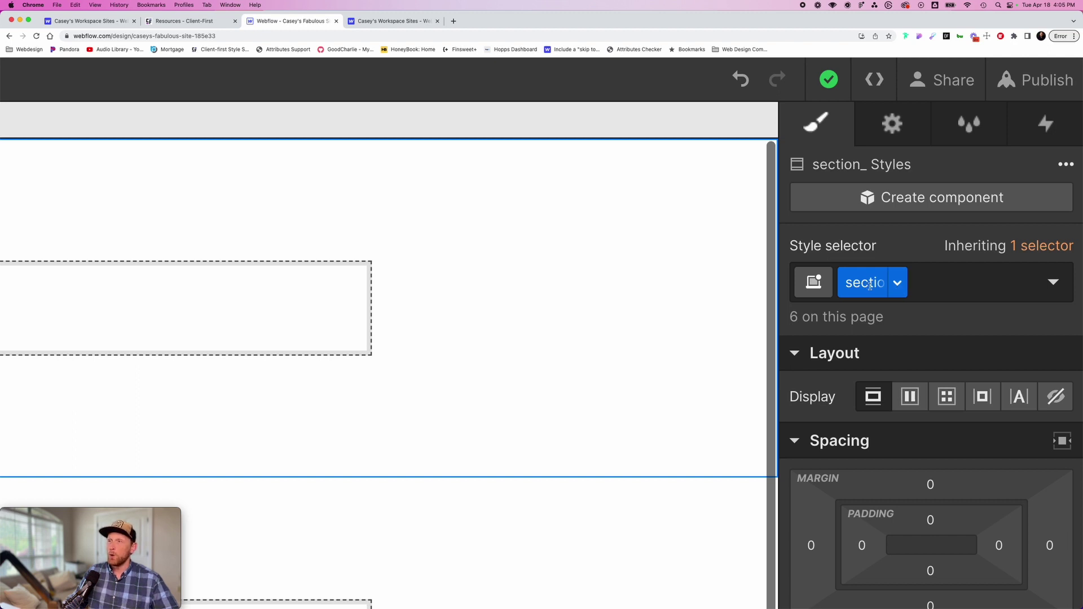
double_click(870, 285)
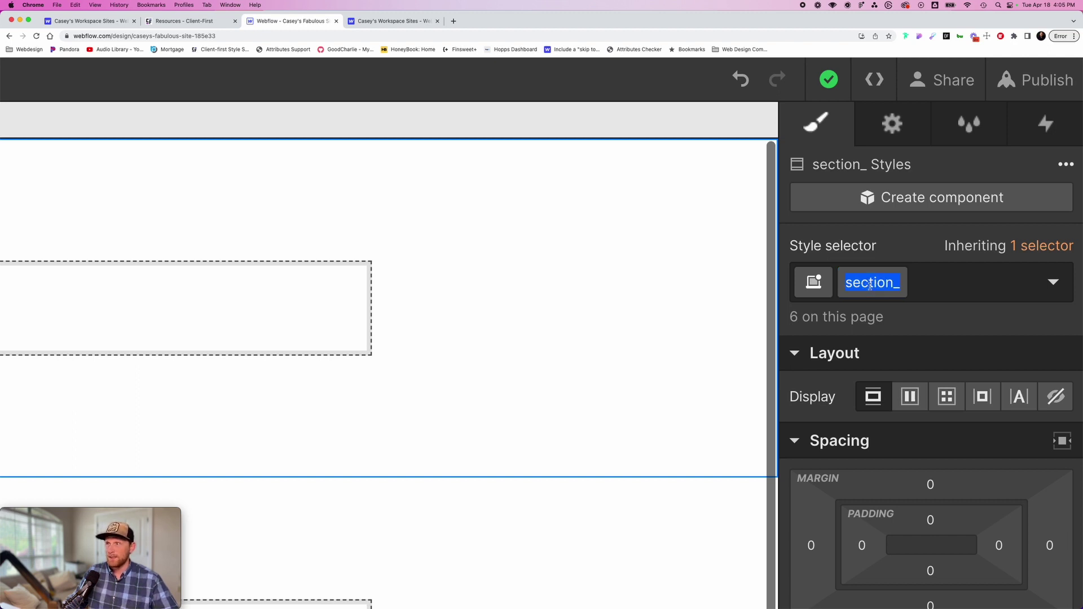
type("home")
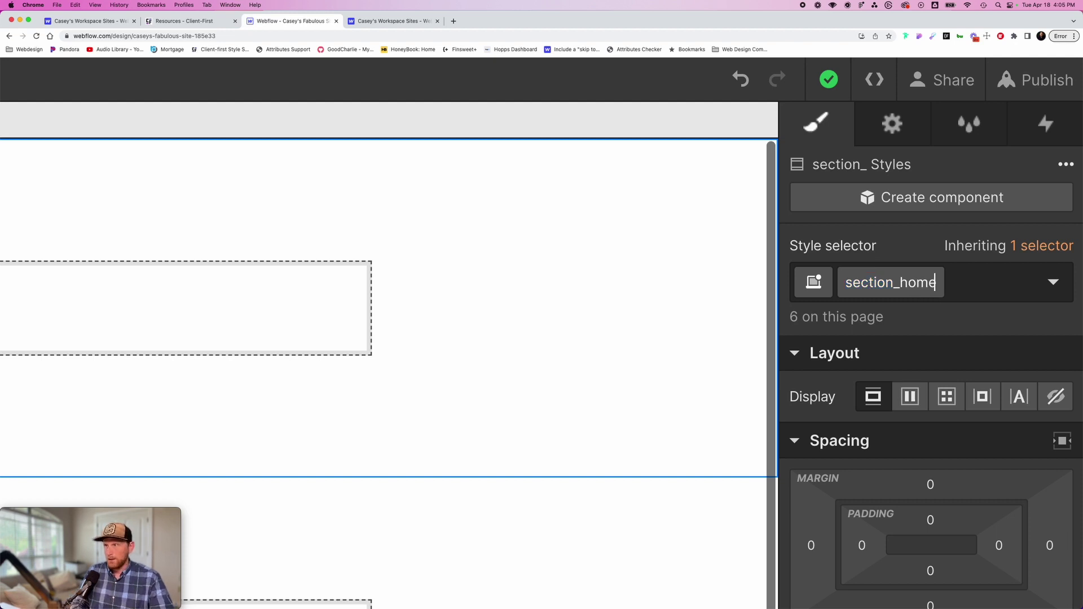
type("_header")
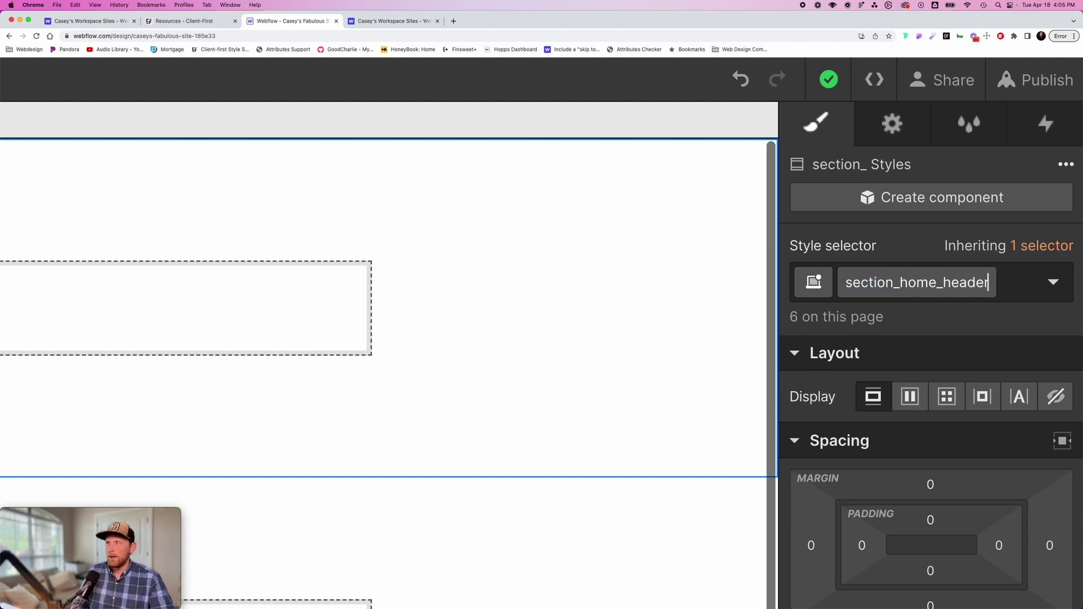
key("Return")
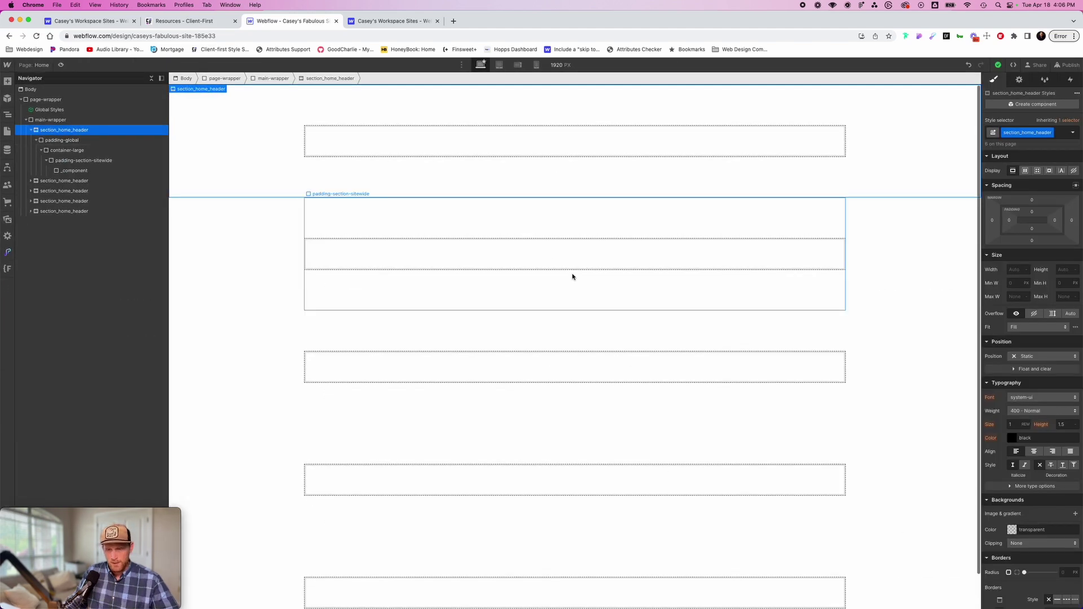
Step: Undo the last class rename and duplicate the section_ class on the first section instead
key("super+z")
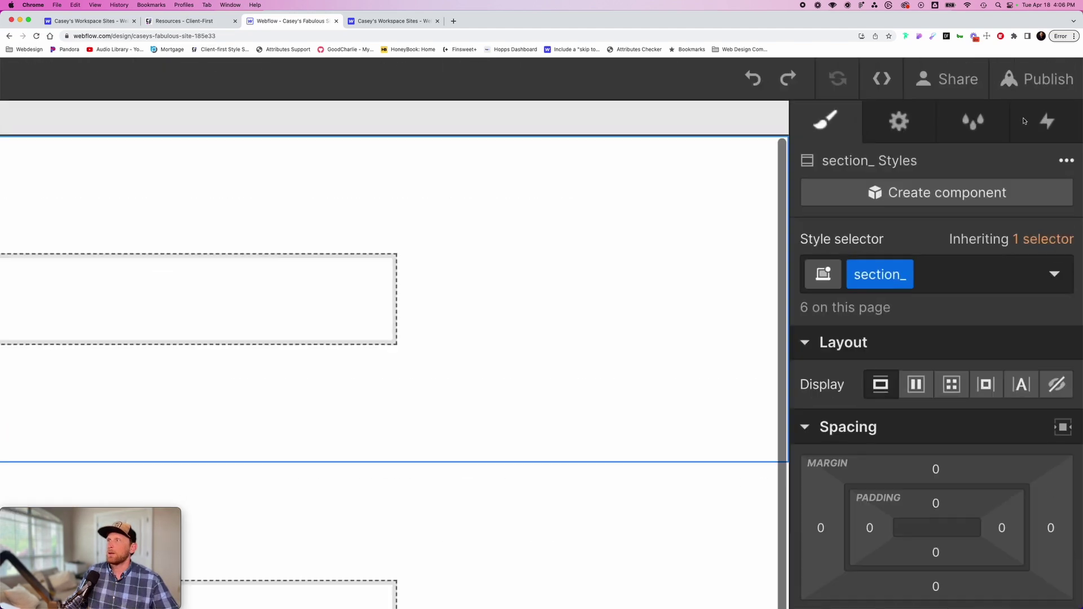
mouse_move(906, 276)
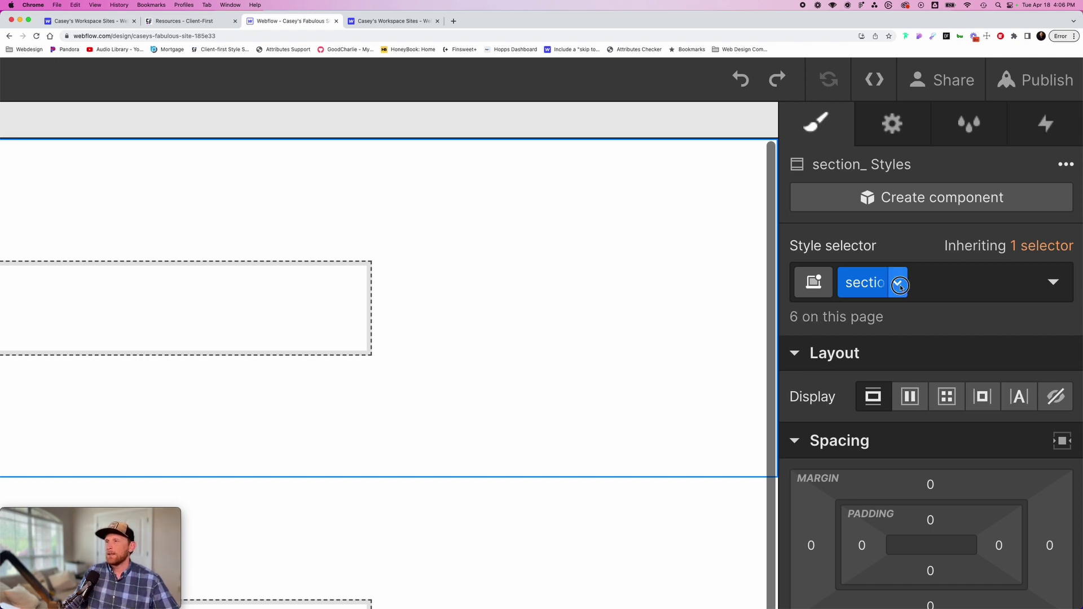
left_click(899, 285)
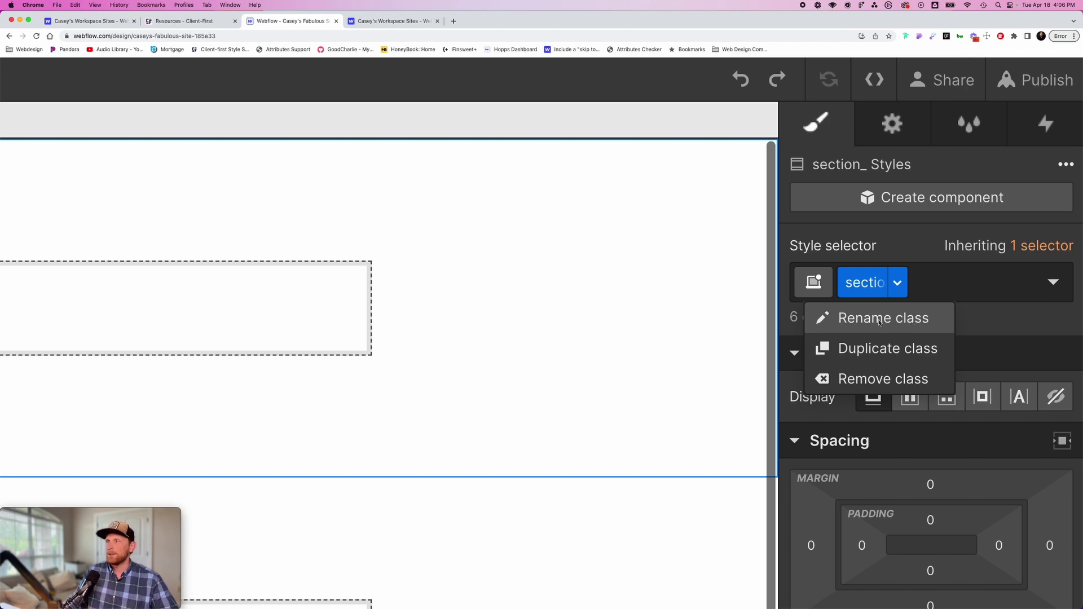
left_click(877, 345)
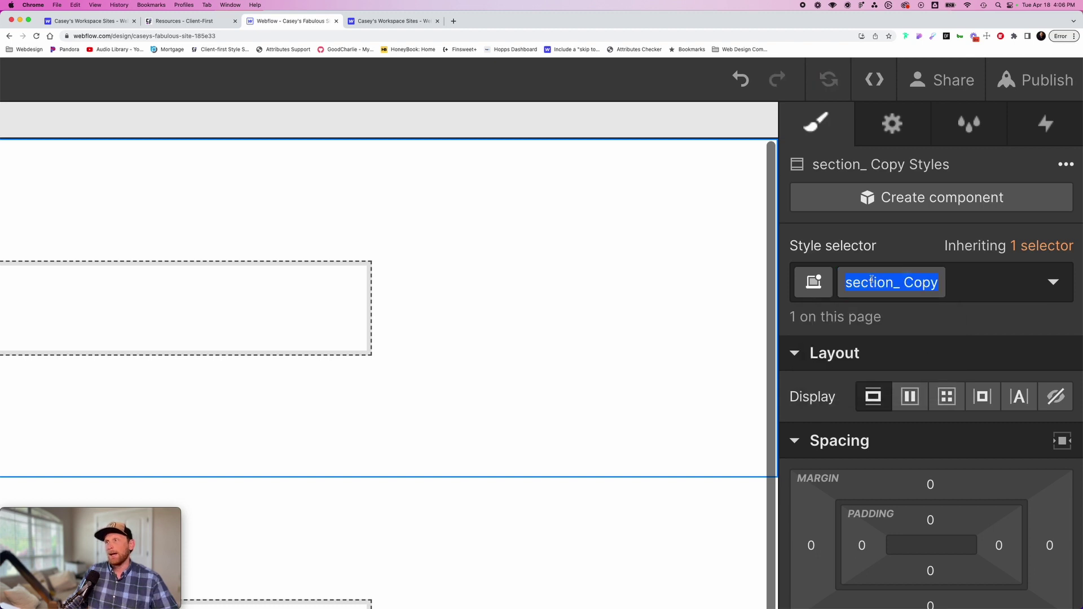
key("Return")
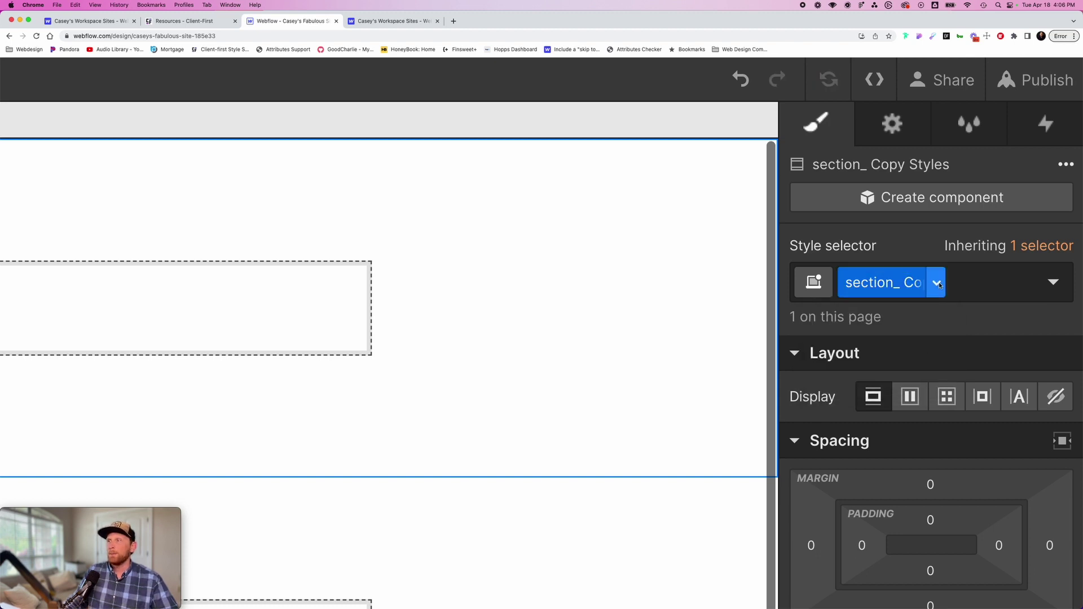
Step: Rename the duplicated class on the first section as section_home_header, without a space in the name
left_click(937, 282)
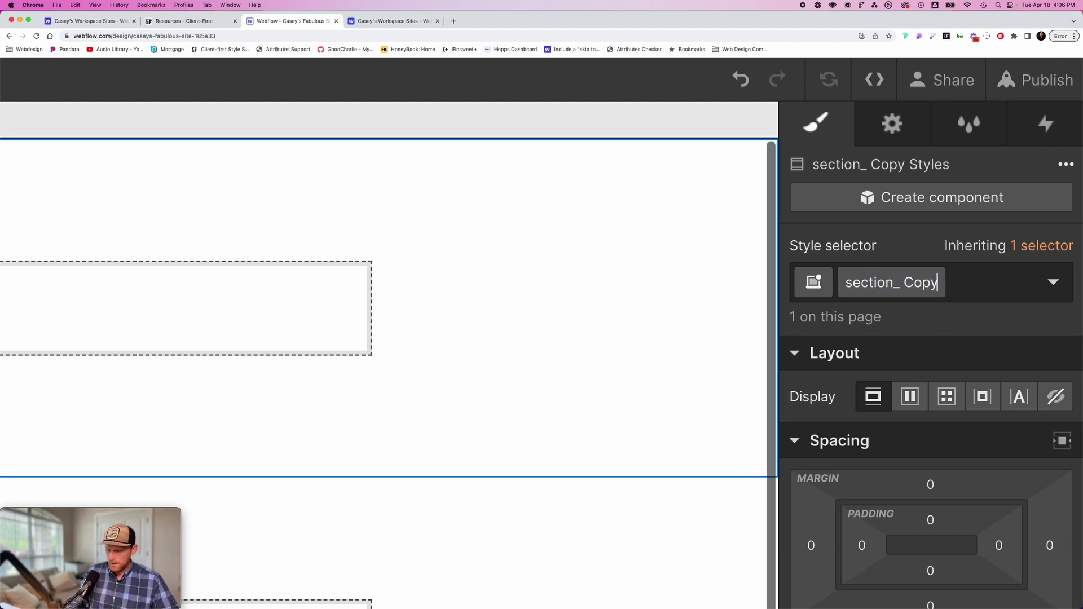
key("BackSpace")
key("BackSpace")
key("BackSpace")
key("BackSpace")
key("BackSpace")
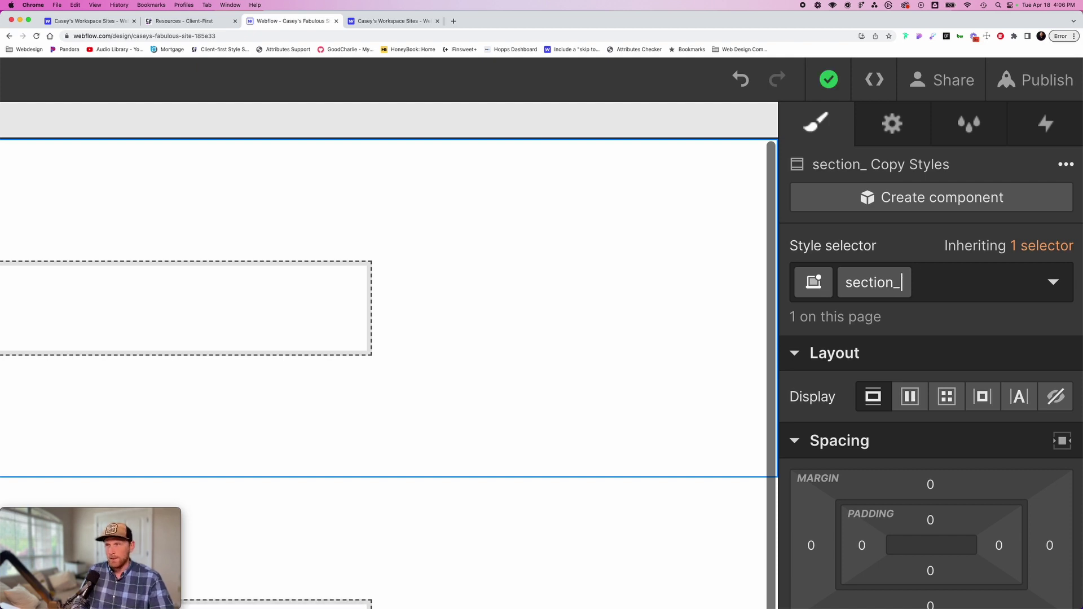
type("home_header")
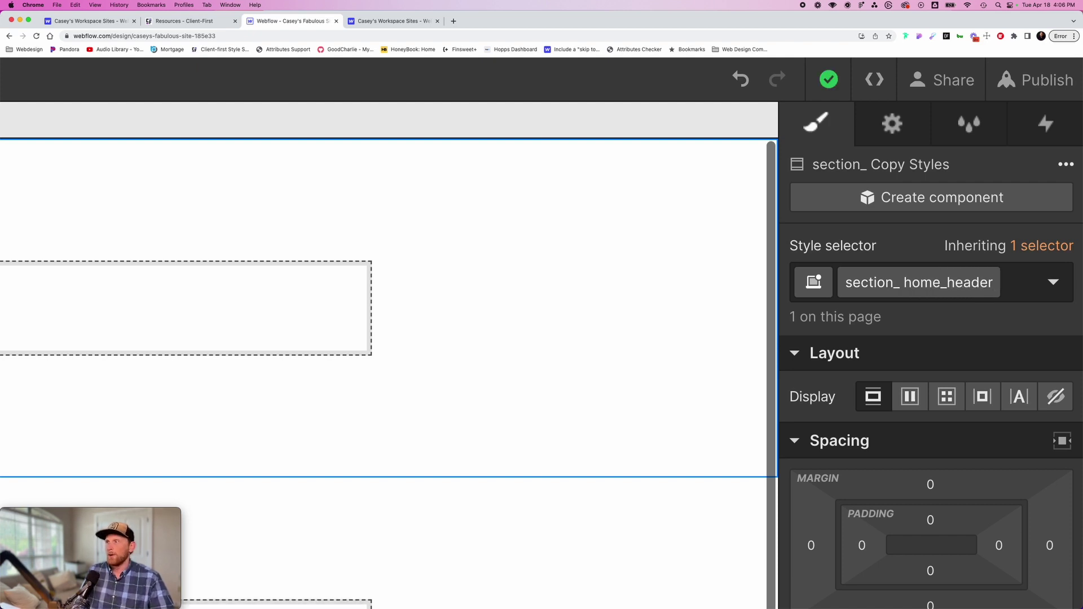
key("Left")
key("Left")
key("Left")
key("Left")
key("Left")
key("Left")
key("Left")
key("Left")
key("Left")
key("Left")
key("Left")
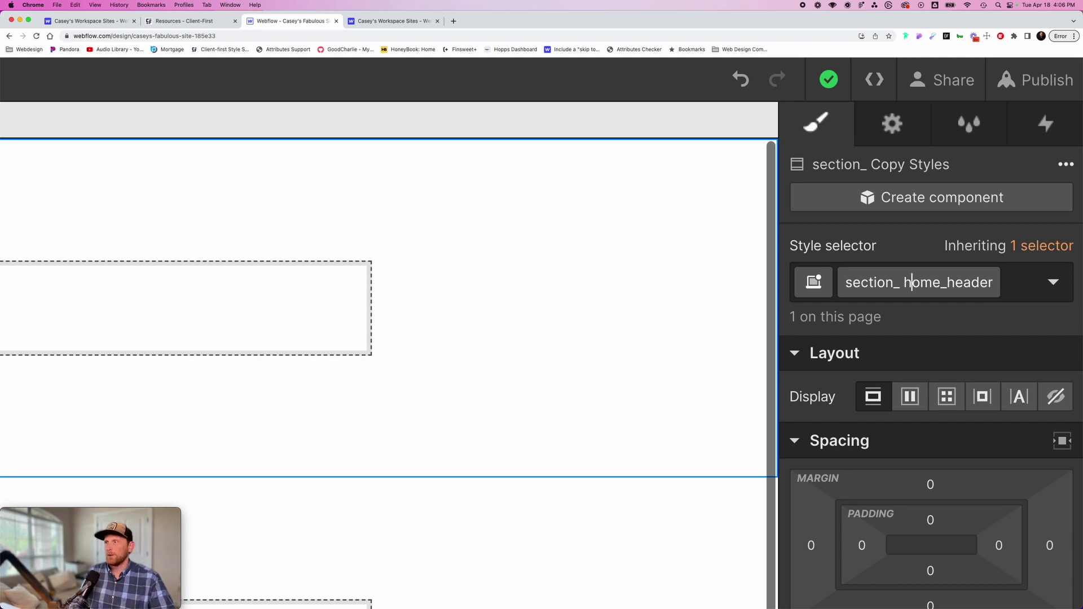
key("BackSpace")
key("Return")
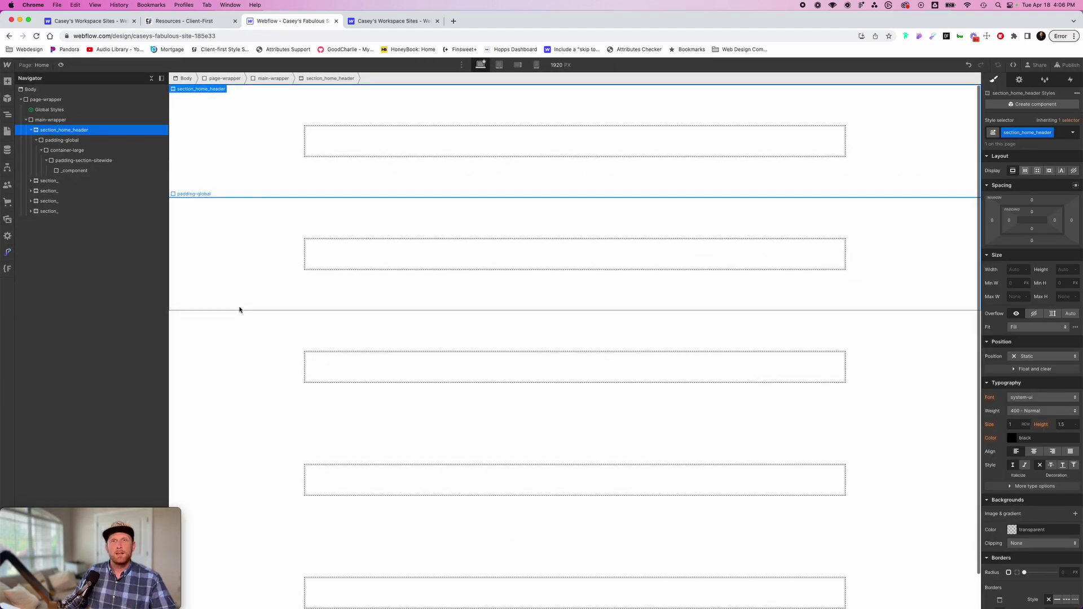
Step: Duplicate the section_ class on the second section and name the copy section_home_about
left_click(49, 180)
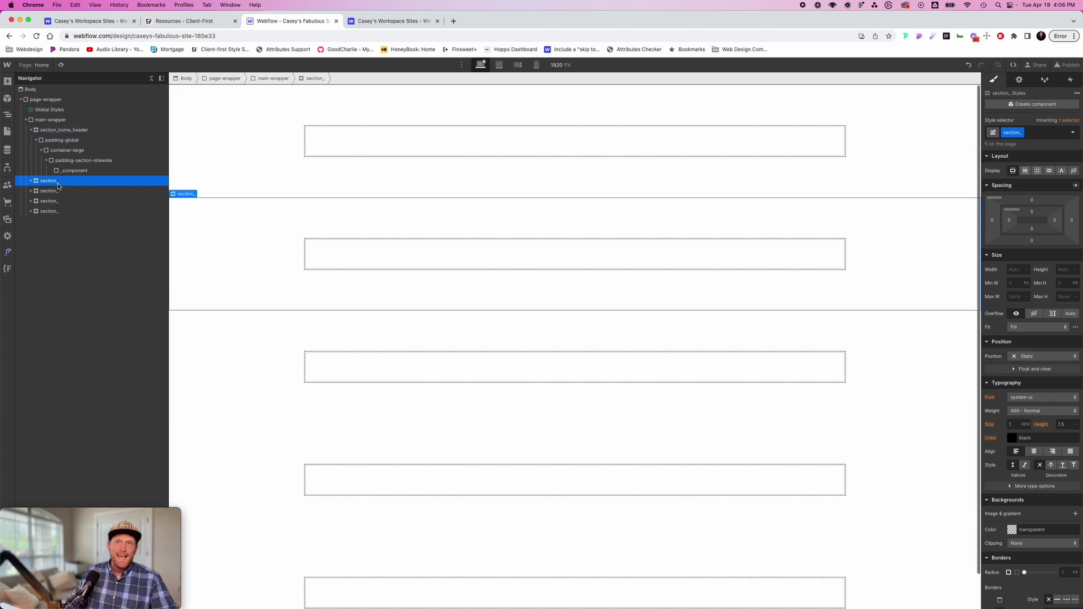
left_click(1013, 134)
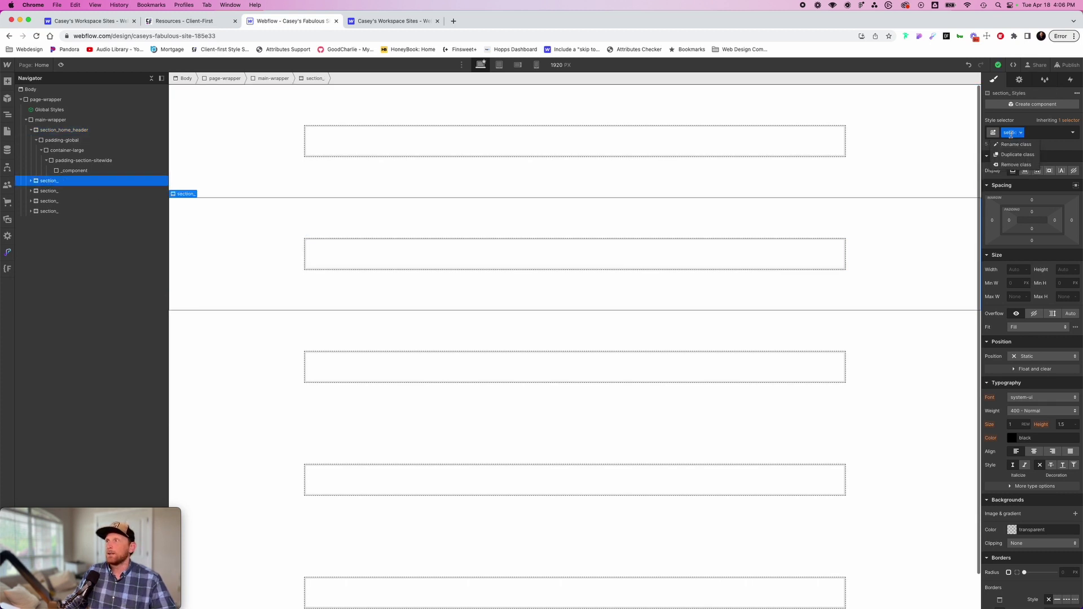
left_click(1011, 159)
key("BackSpace")
key("BackSpace")
key("BackSpace")
key("BackSpace")
key("BackSpace")
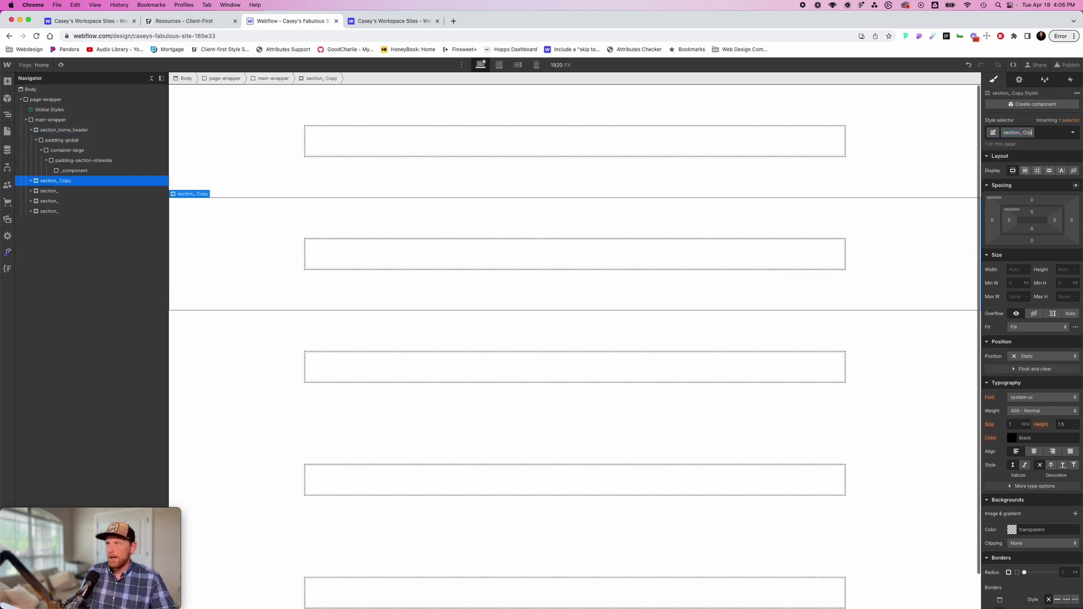
type("home_abo")
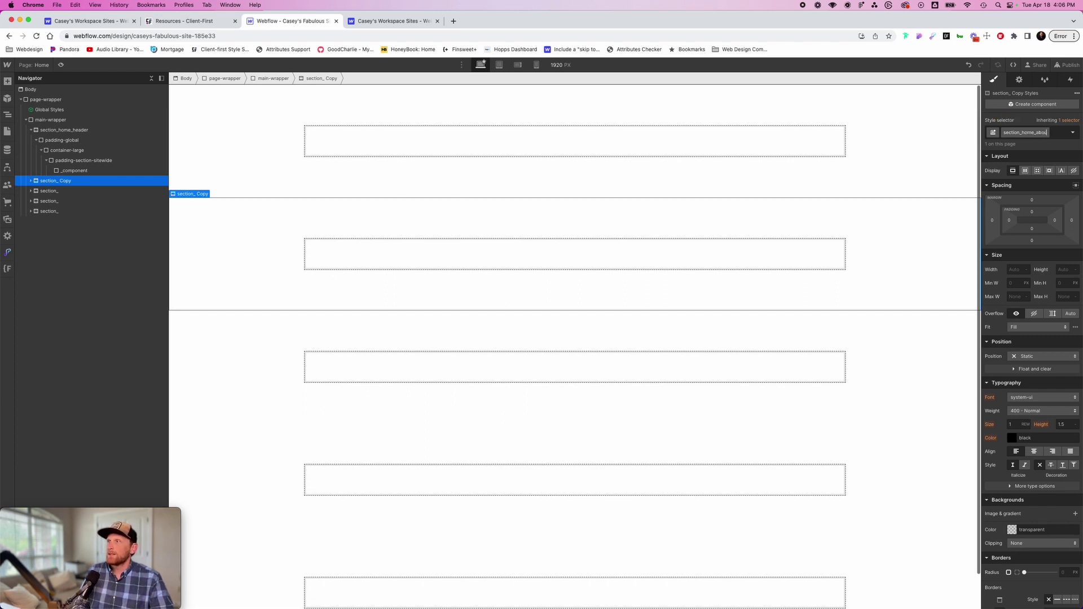
type("ut")
key("Return")
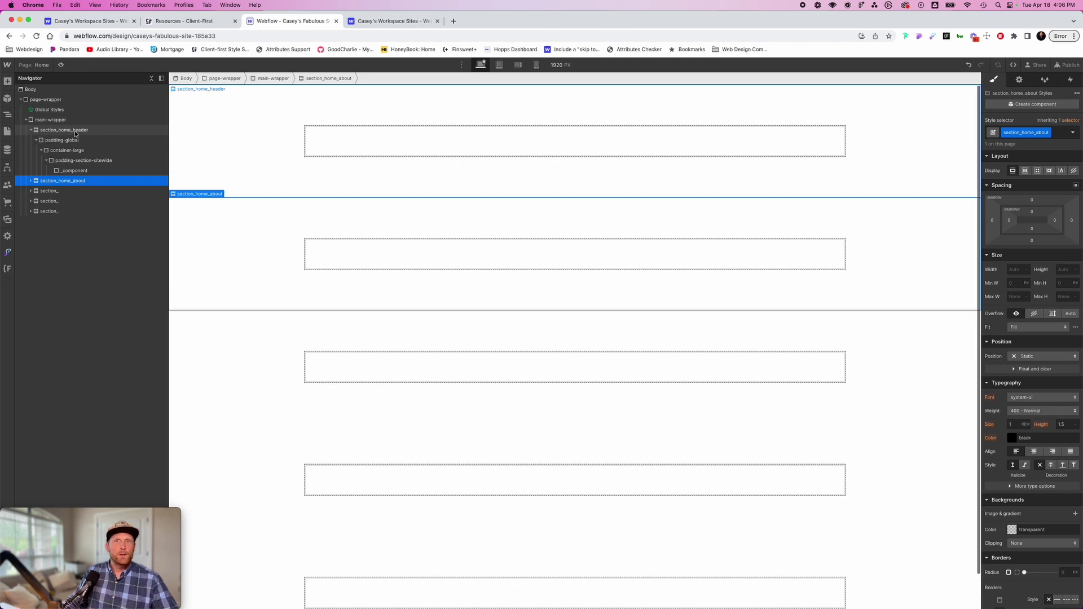
Step: Duplicate the _component class on the element inside section_home_header and name the copy home_header_component
left_click(91, 171)
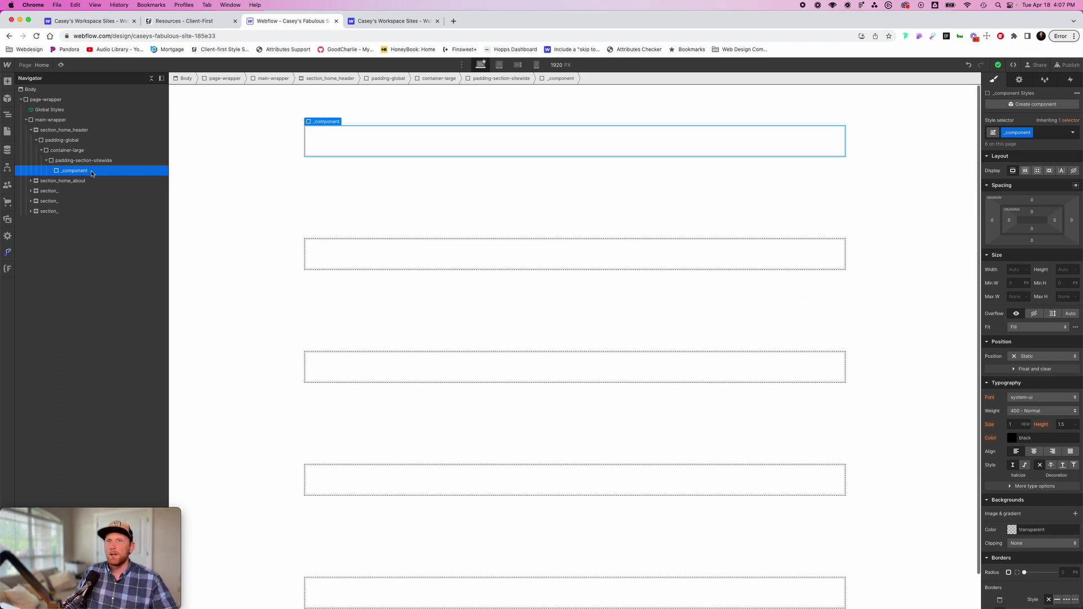
left_click(1029, 134)
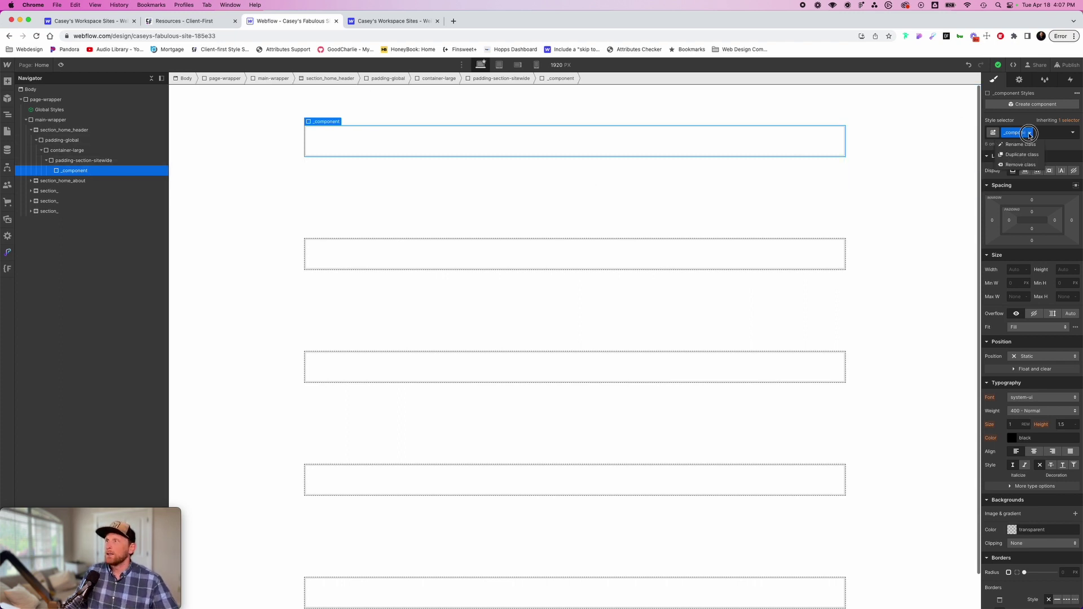
left_click(1021, 155)
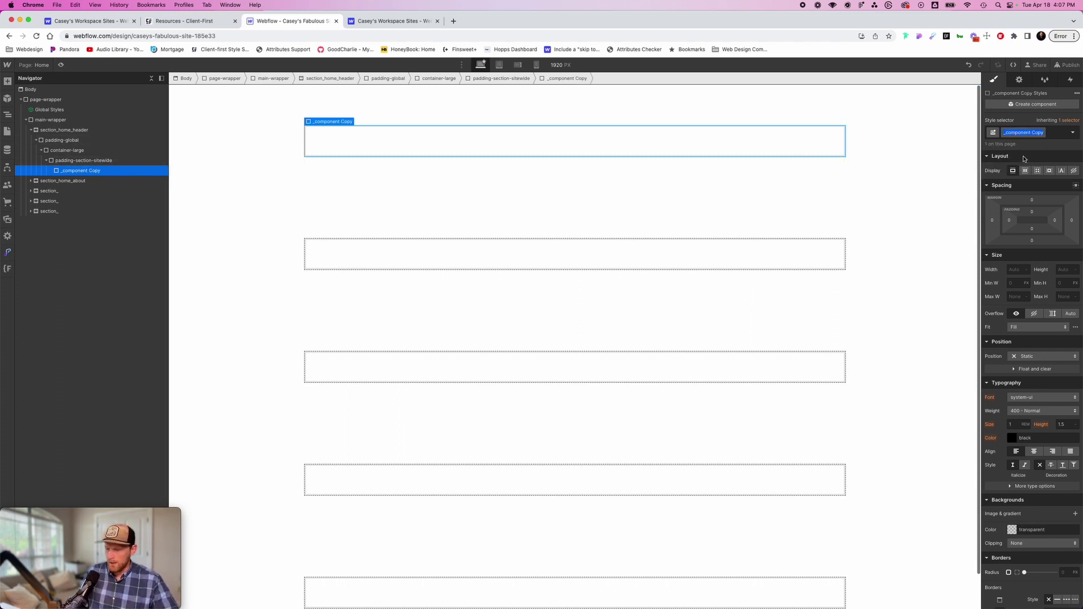
key("BackSpace")
key("BackSpace")
key("BackSpace")
key("BackSpace")
key("BackSpace")
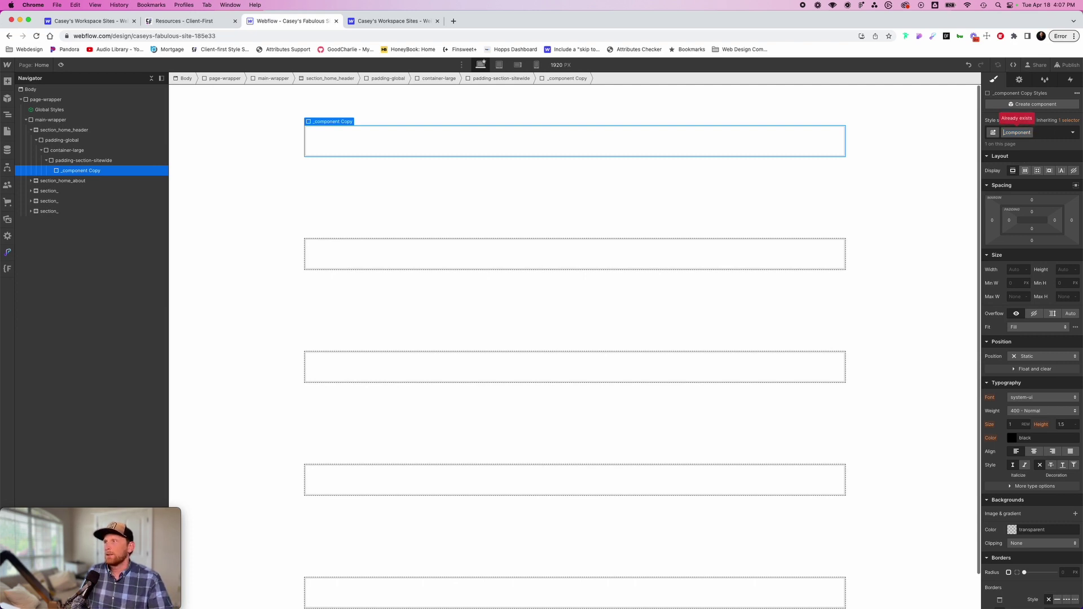
type("home")
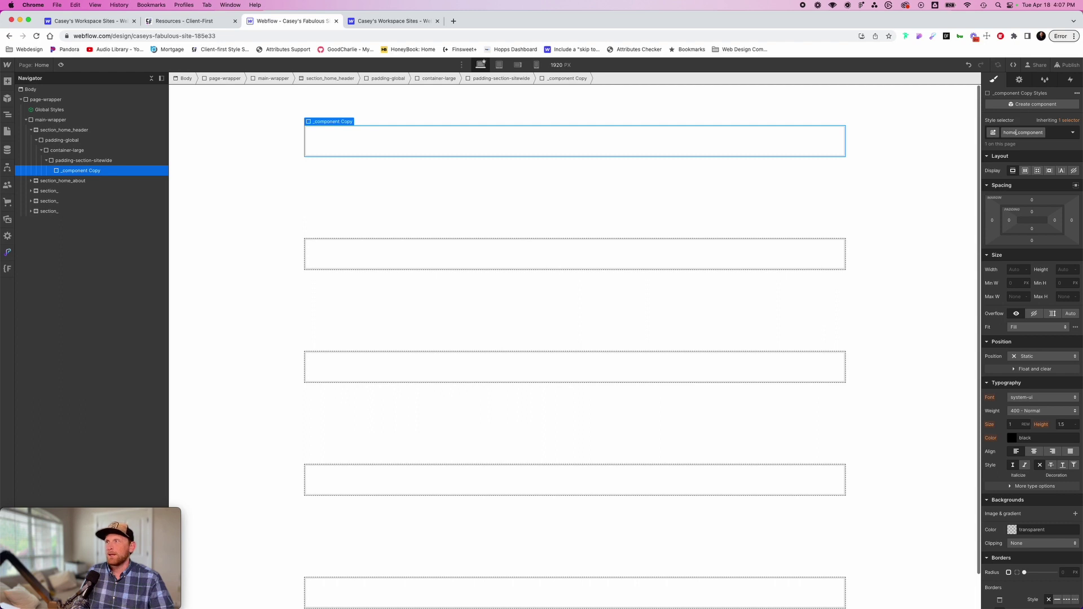
type("_header")
key("Return")
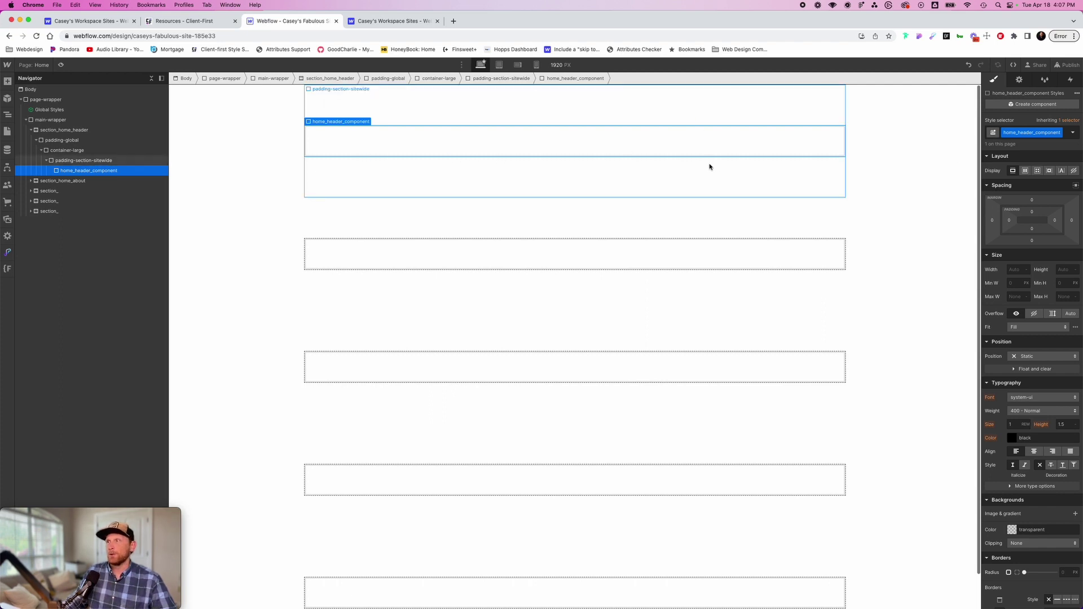
Step: Make home_header_component a grid with two columns and one row, with a 4 rem gap
left_click(1037, 170)
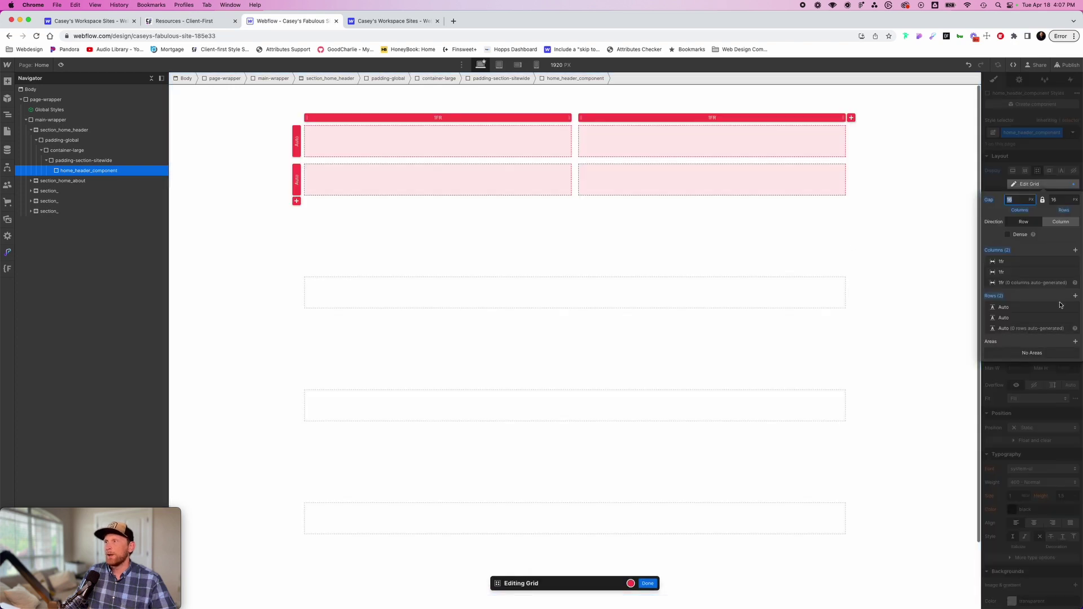
left_click(1073, 318)
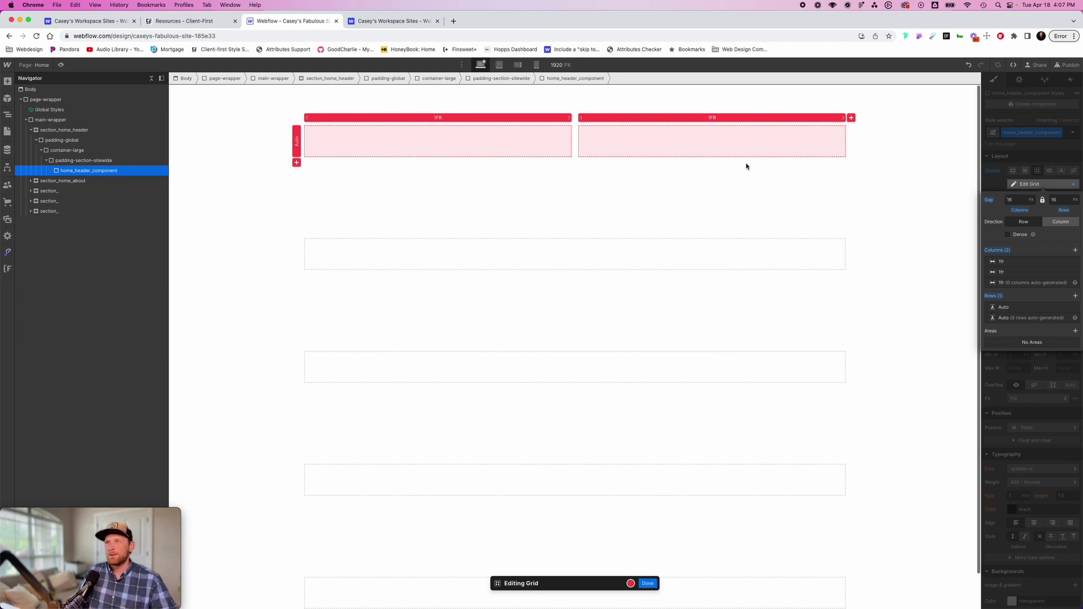
left_click(1020, 200)
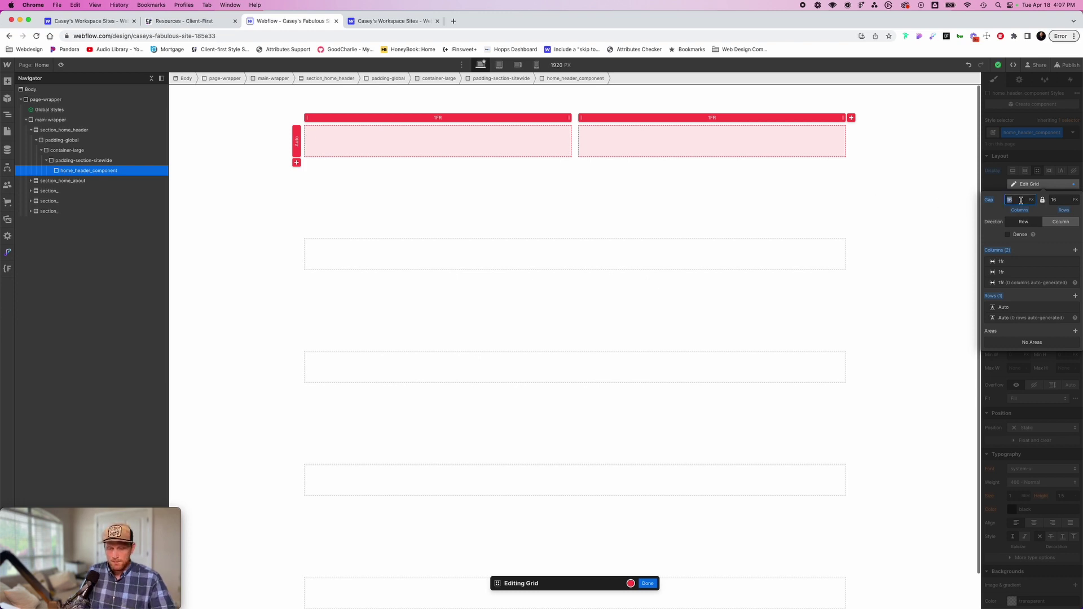
type("4r")
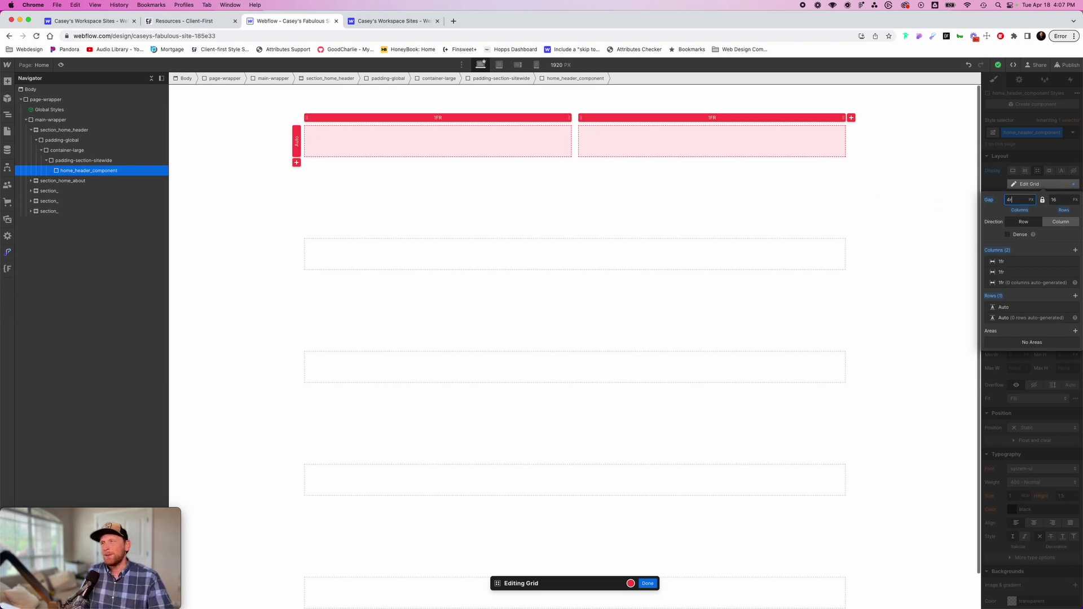
type("em")
key("Tab")
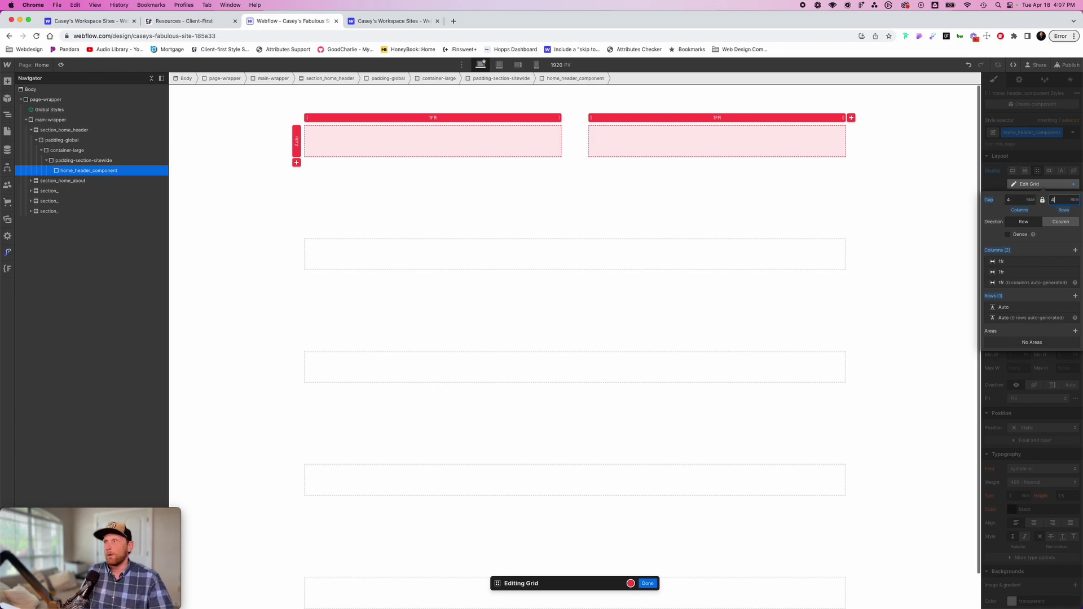
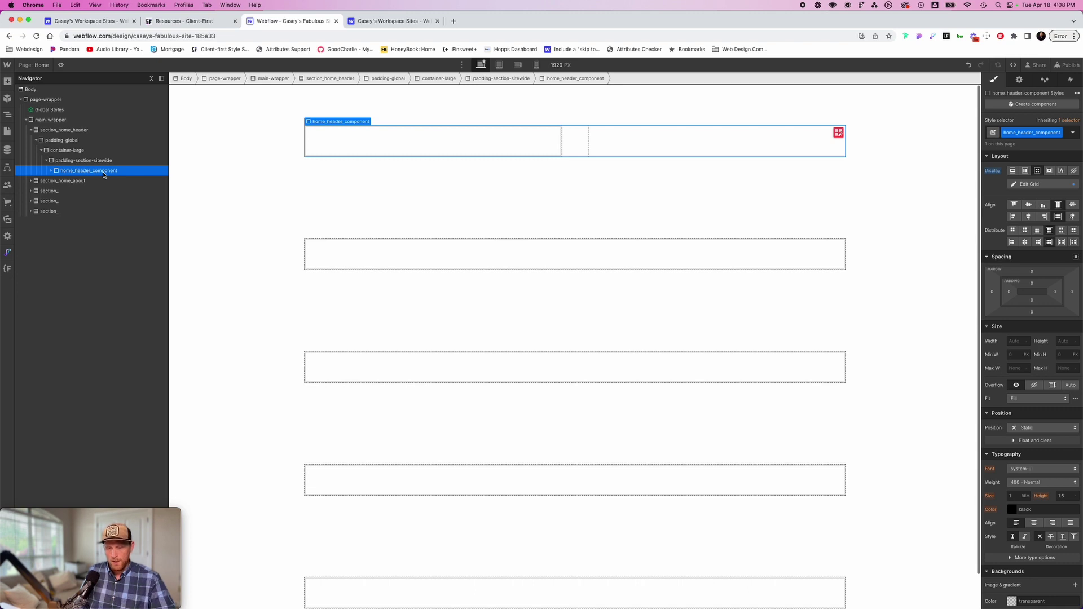
Step: Add a second Div Block to home_header_component and expand that component in the element hierarchy
type("div")
key("Return")
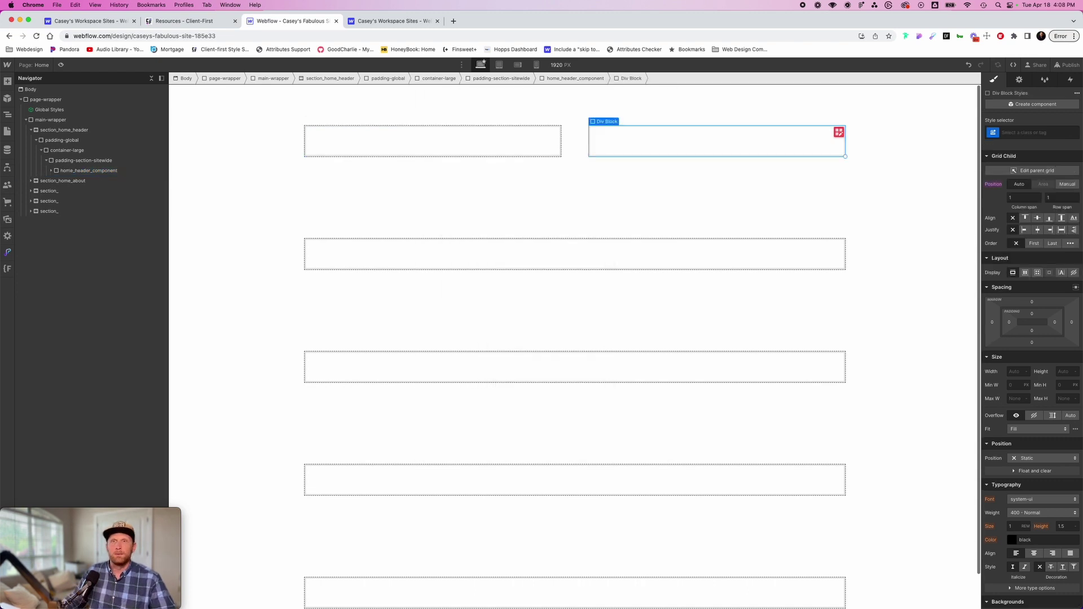
left_click(51, 170)
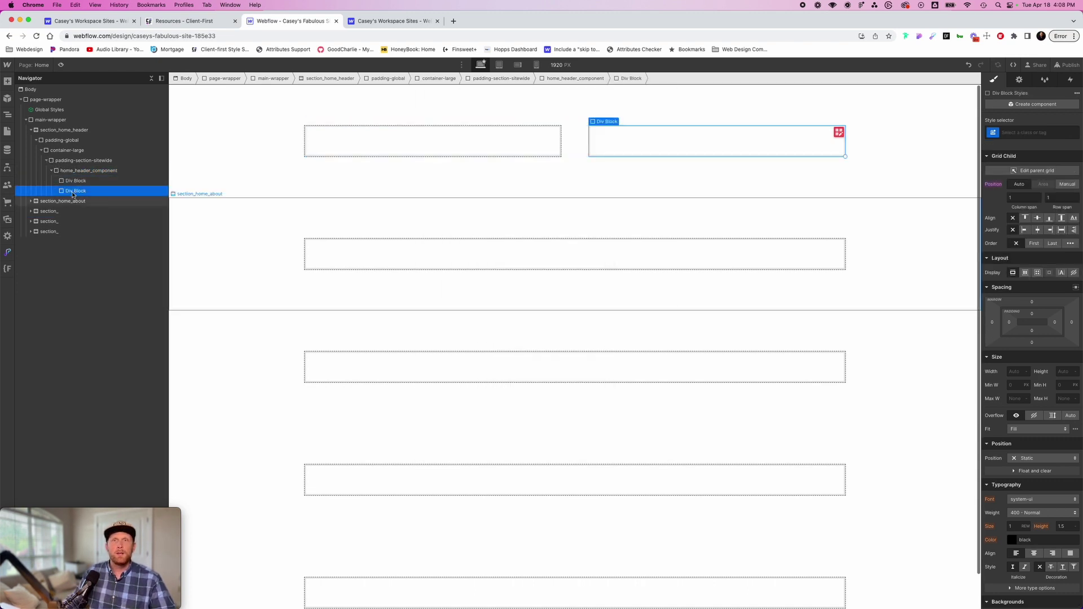
Step: Give the first Div Block in home_header_component the new class home_header_left-content
left_click(73, 180)
left_click(1015, 132)
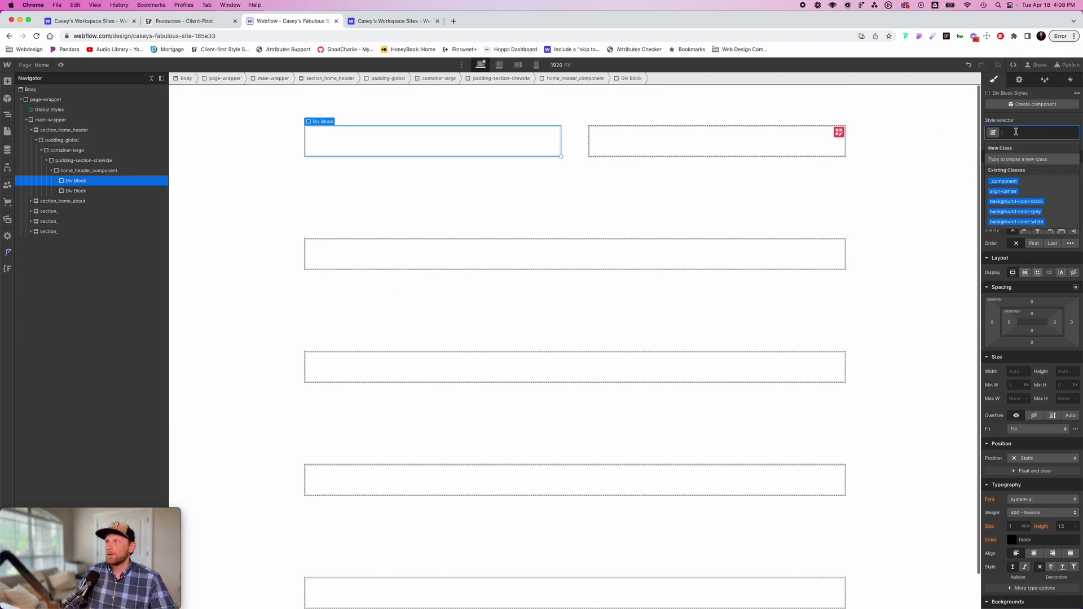
type("home_h")
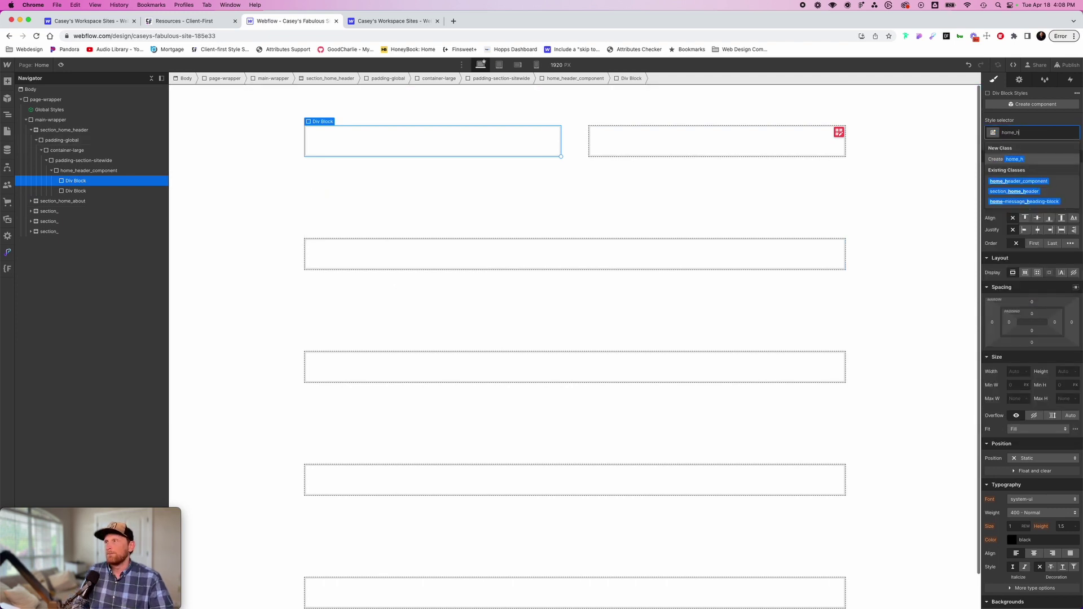
type("eader_")
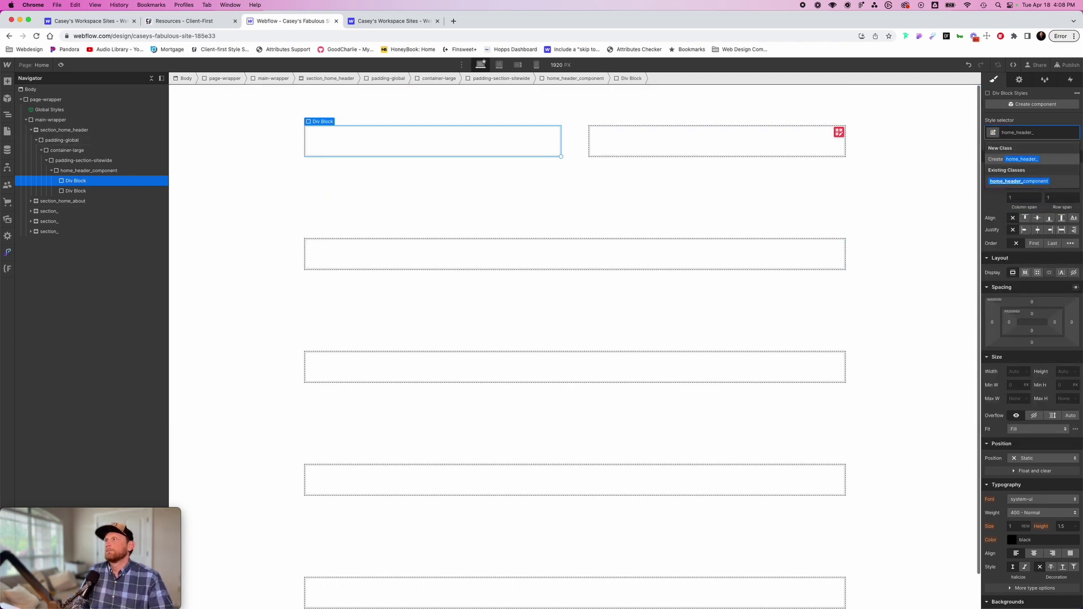
type("left-conten")
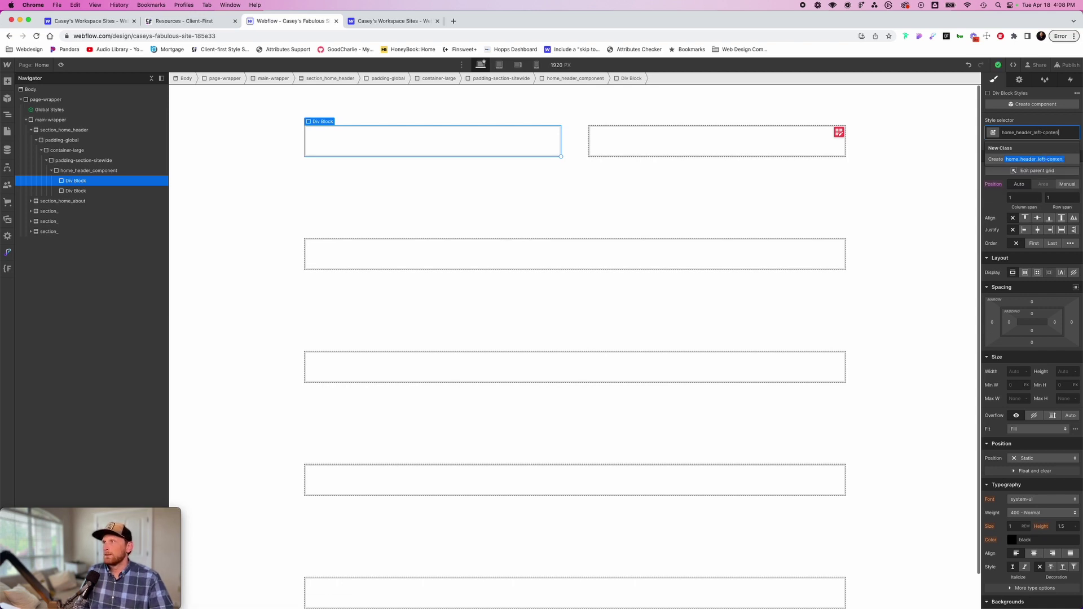
type("t")
key("Return")
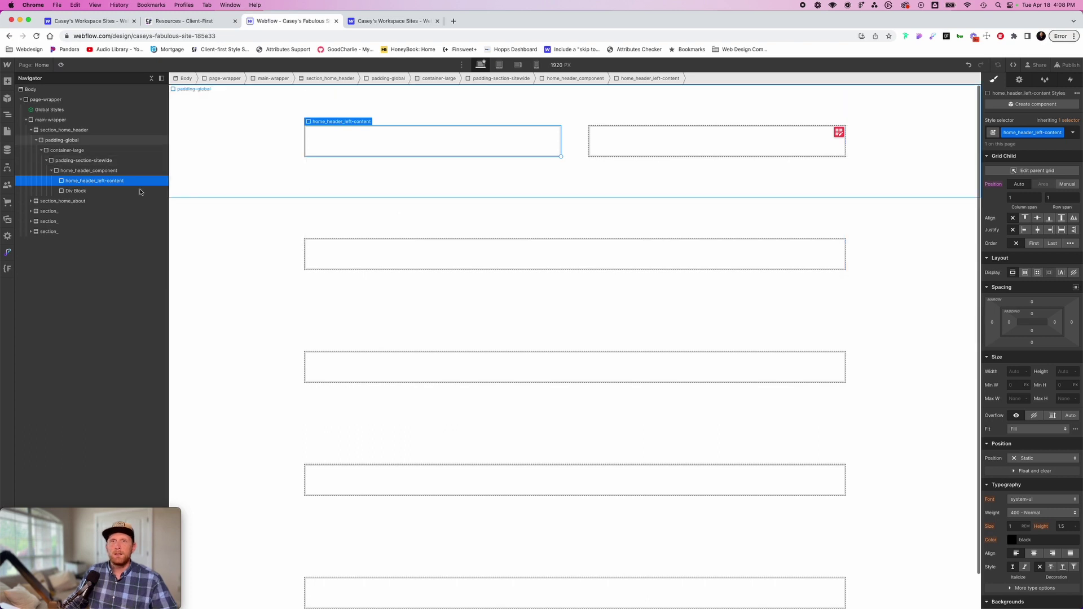
Step: Give the second Div Block in home_header_component the new class home_header_image-wrapper
left_click(733, 141)
left_click(1023, 132)
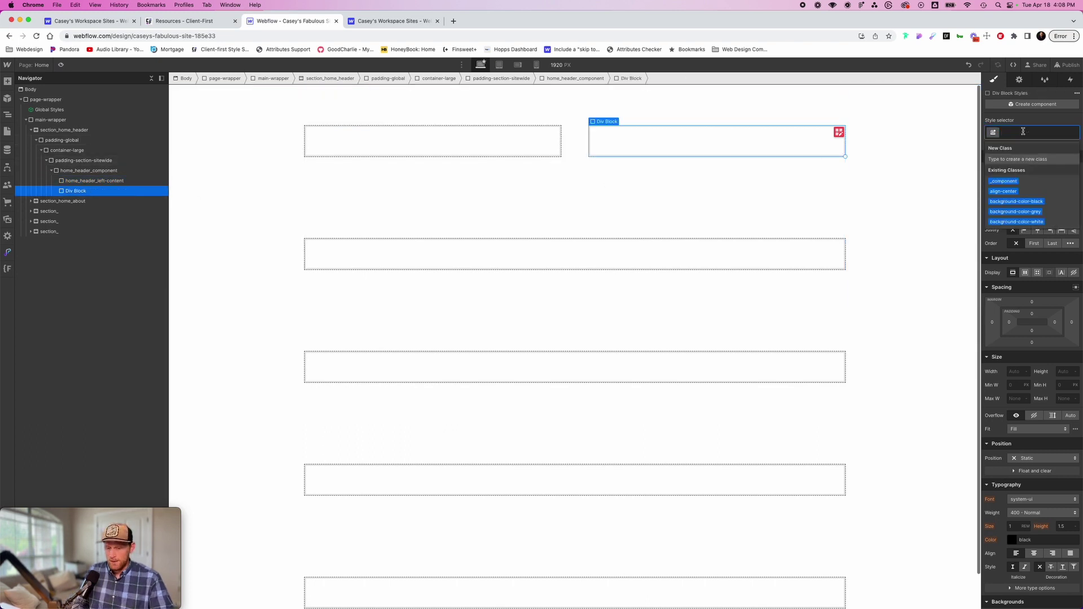
type("home_header")
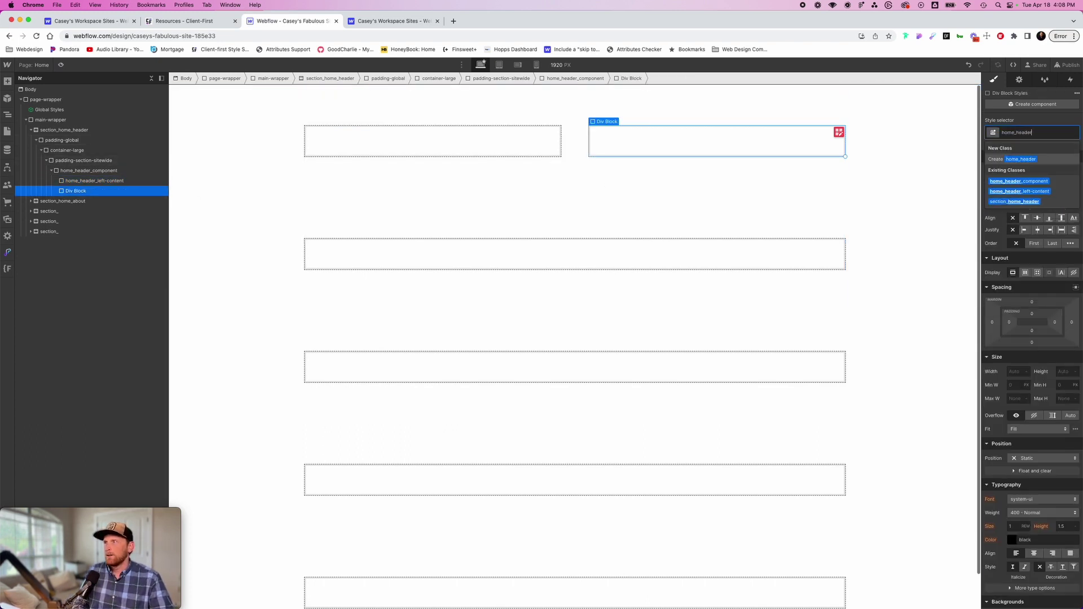
type("_image-wrap")
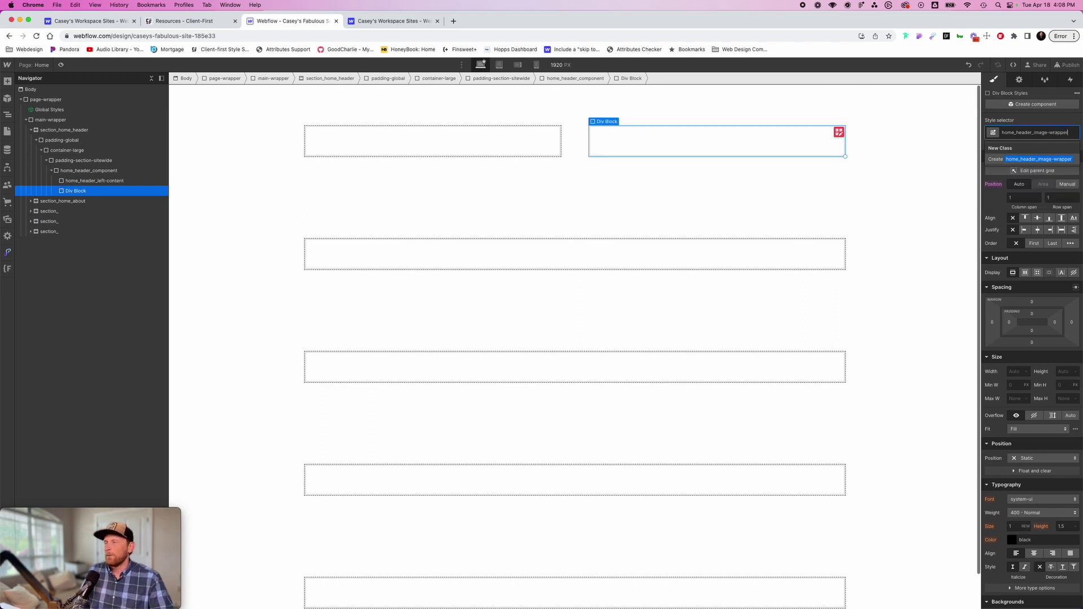
type("per")
key("Return")
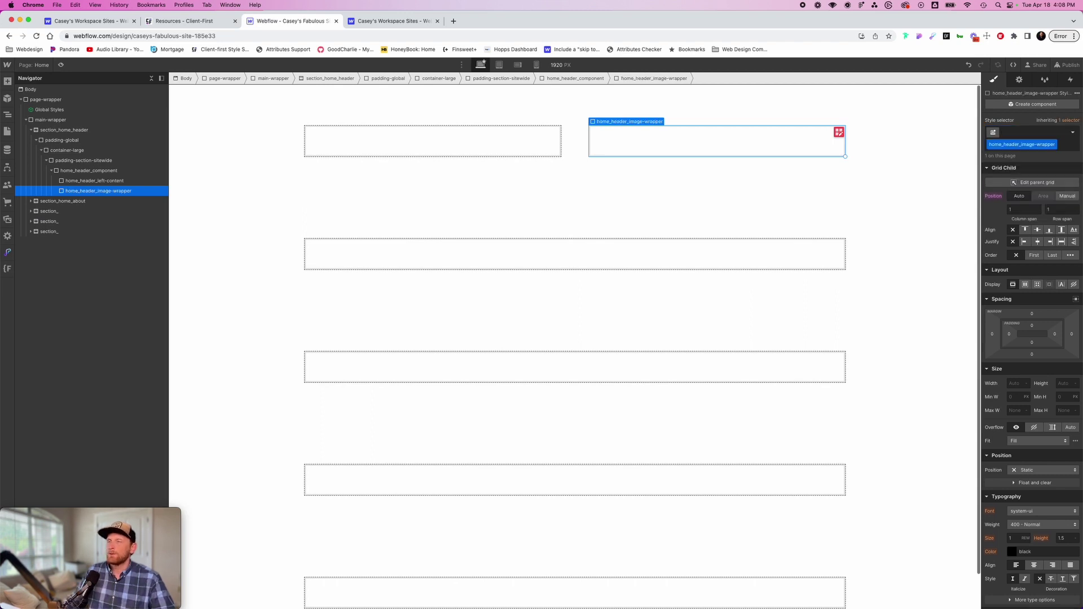
Step: Add a Heading to home_header_left-content and set its text to the site owner's first name followed by "'s great website"
left_click(86, 182)
key("ctrl+e")
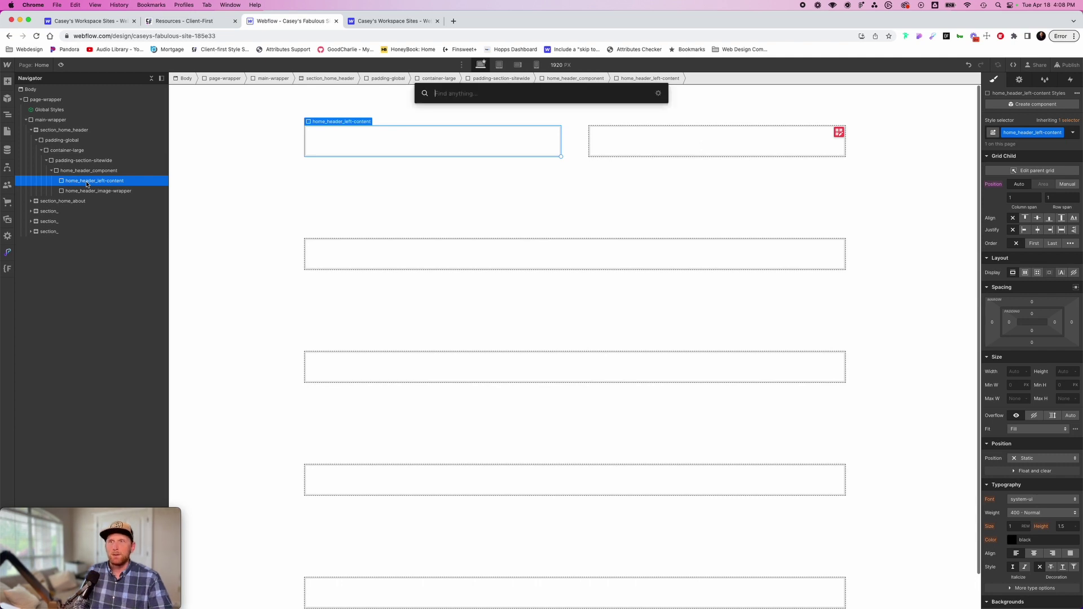
type("h1")
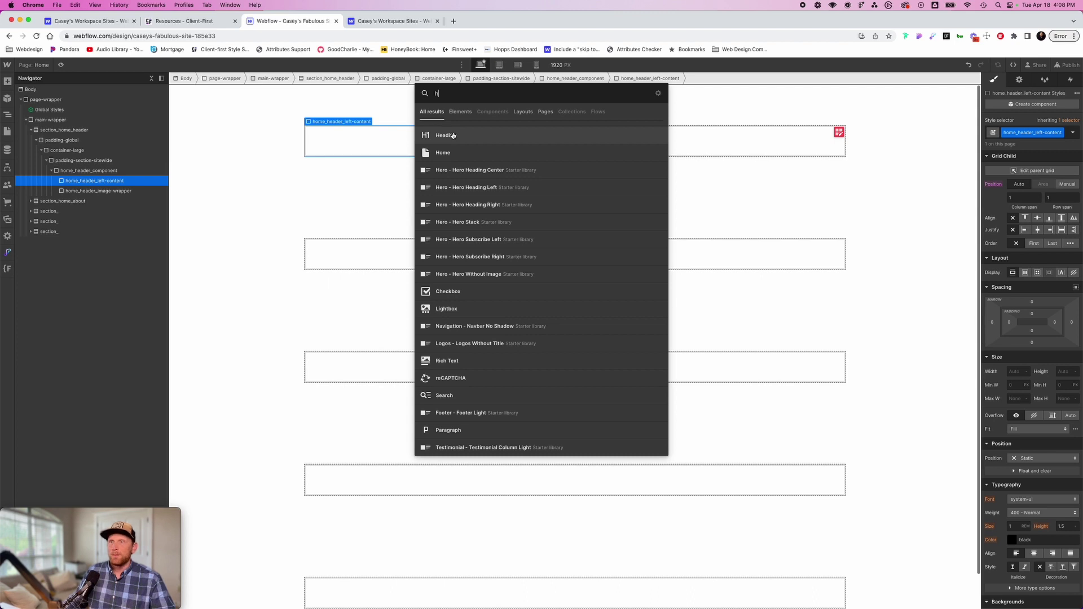
left_click(453, 139)
double_click(391, 145)
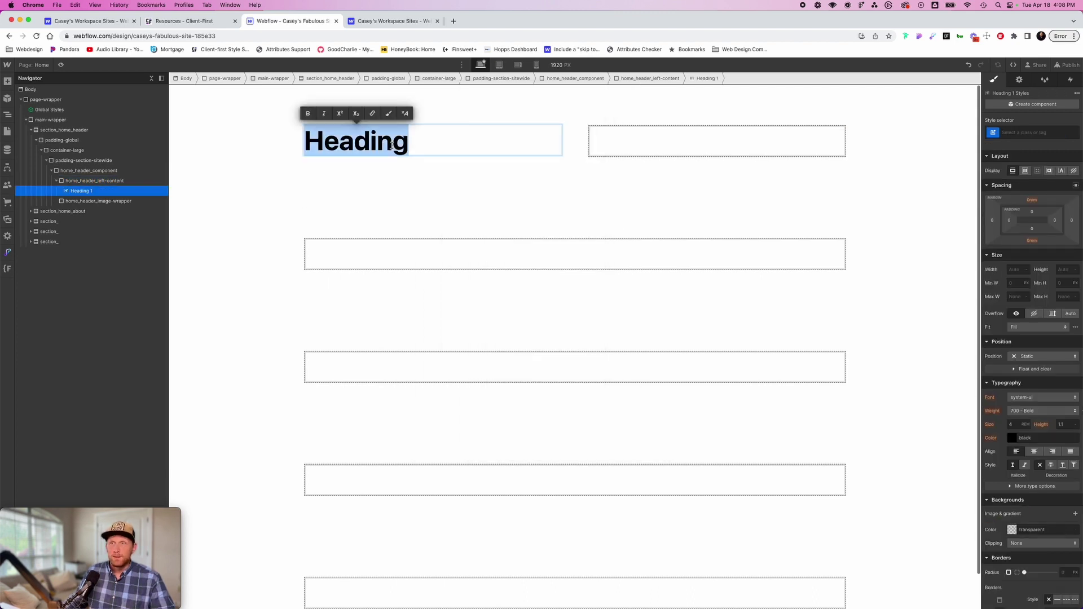
type("Casey'")
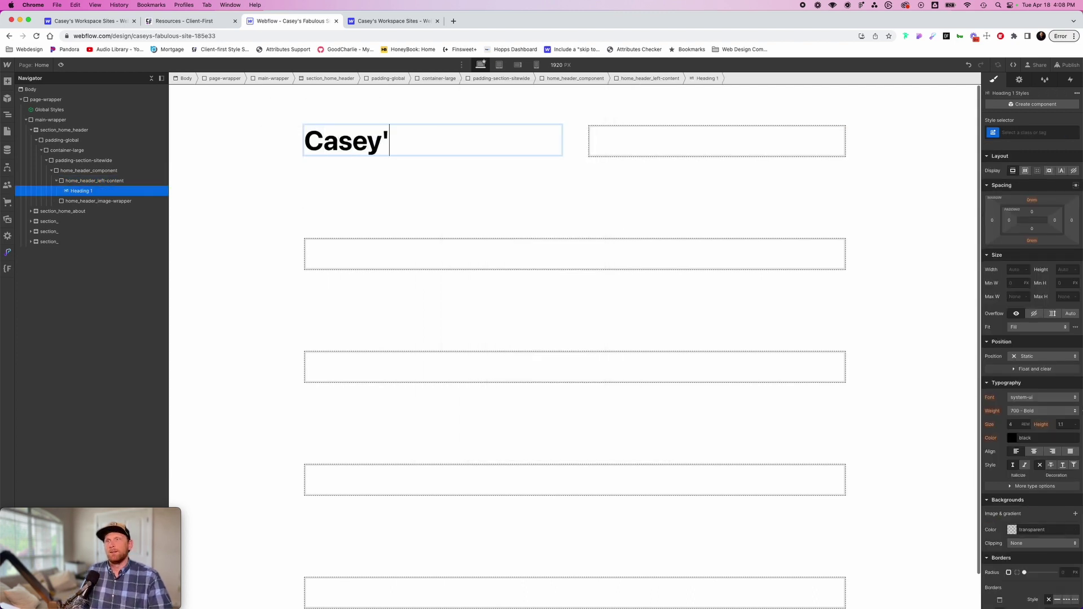
type("s great website")
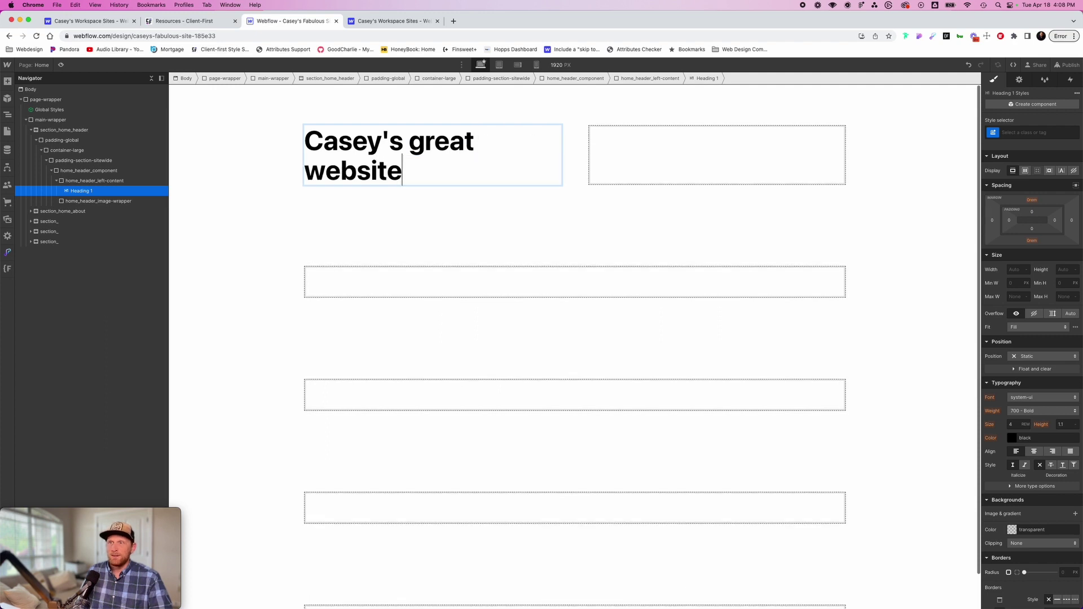
key("Return")
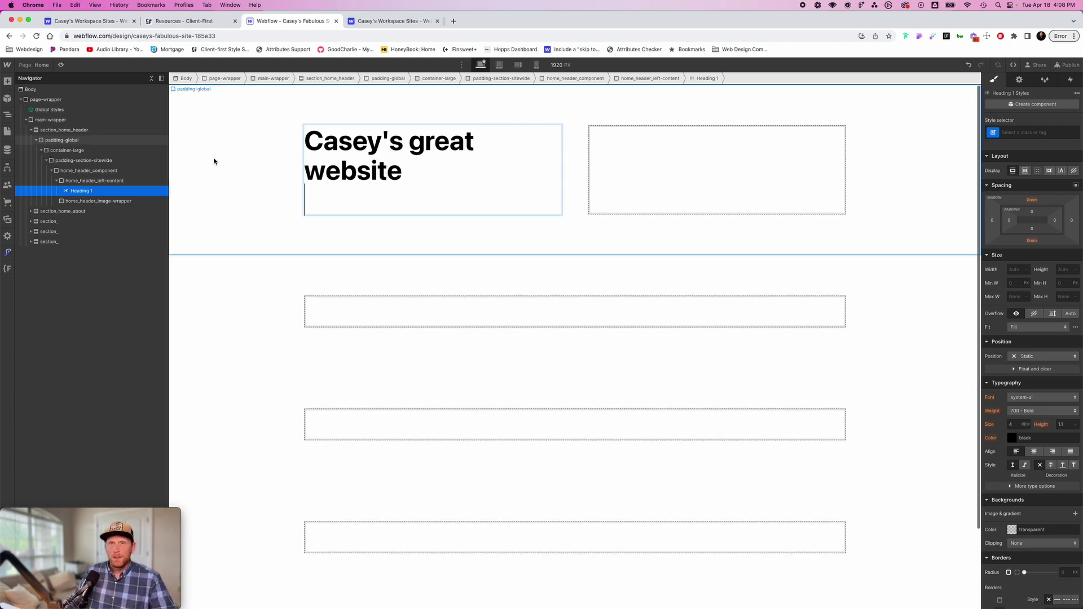
Step: Add a Paragraph below the heading in home_header_left-content and remove the blank line at the end of the heading text
left_click(101, 181)
key("cmd+k")
type("pa")
key("Return")
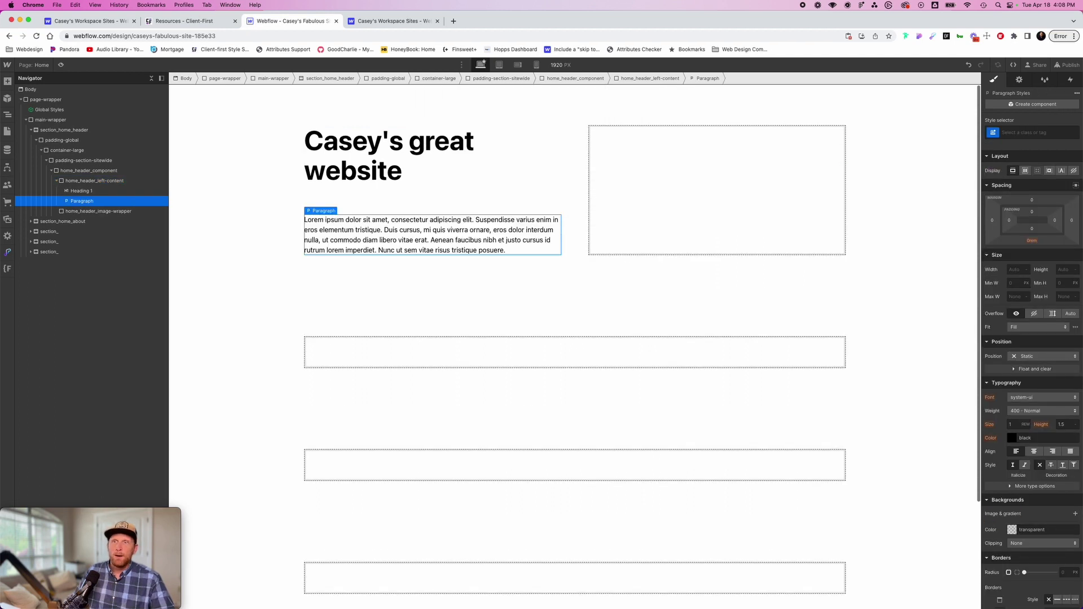
left_click(359, 200)
left_click(355, 199)
key("BackSpace")
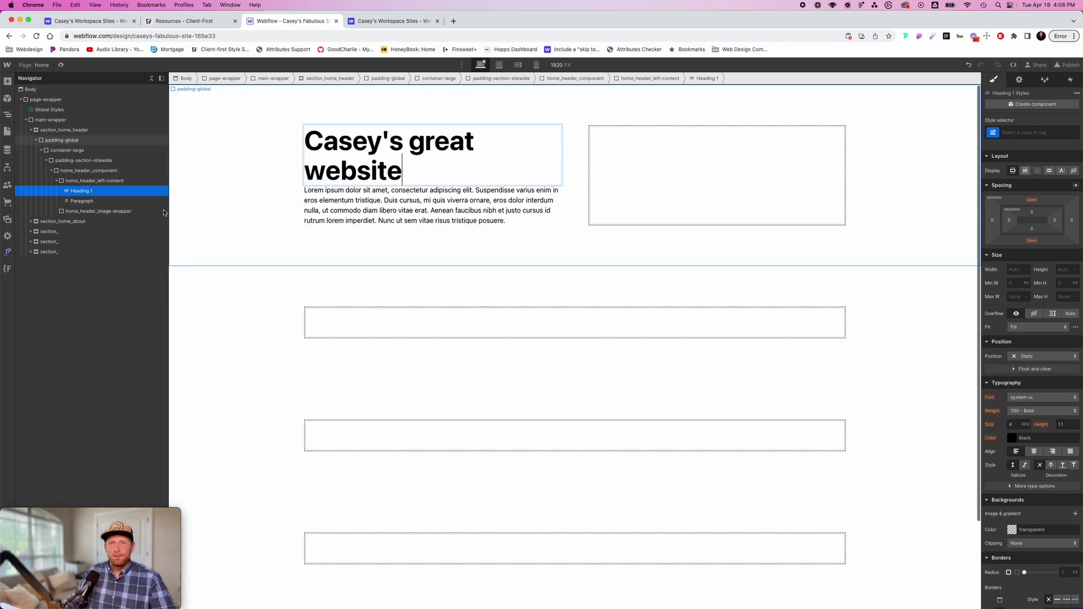
Step: Add a Button to home_header_left-content and apply the existing class button to it
left_click(90, 182)
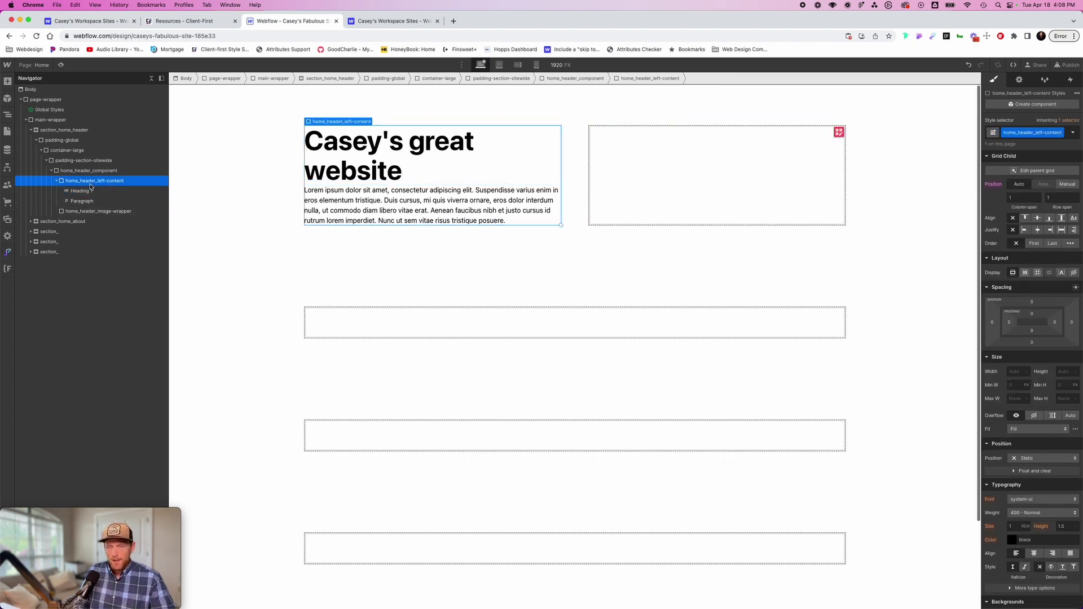
key("super+e")
type("button")
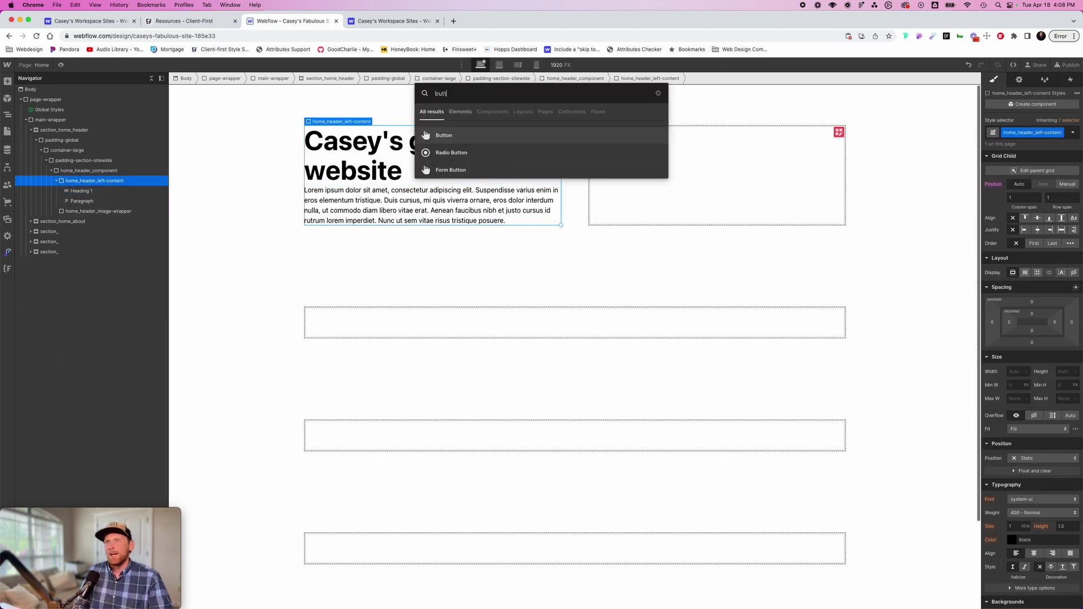
key("Return")
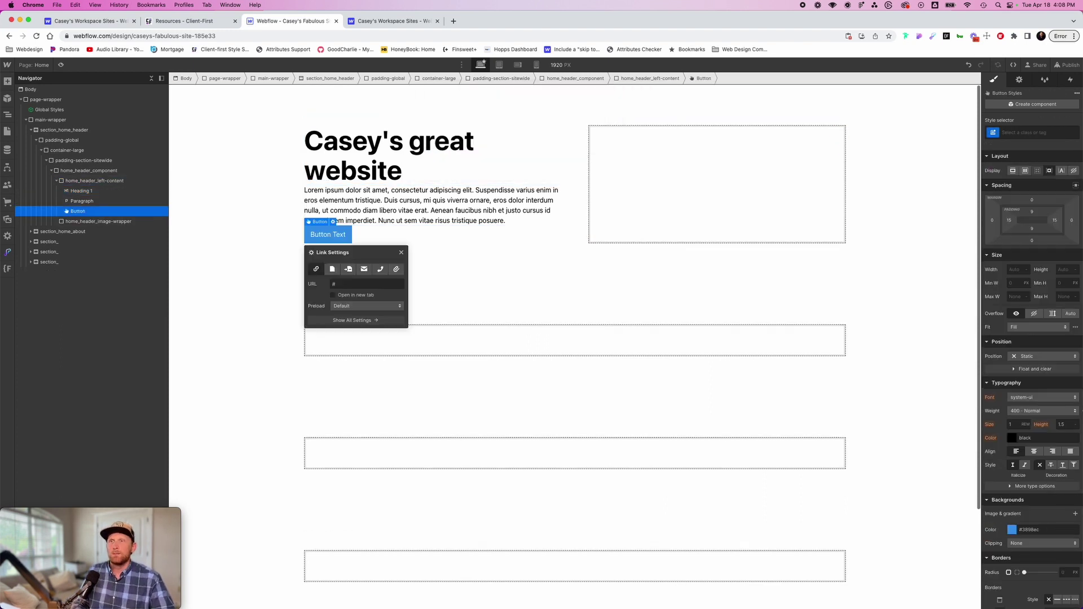
left_click(401, 253)
left_click(1009, 133)
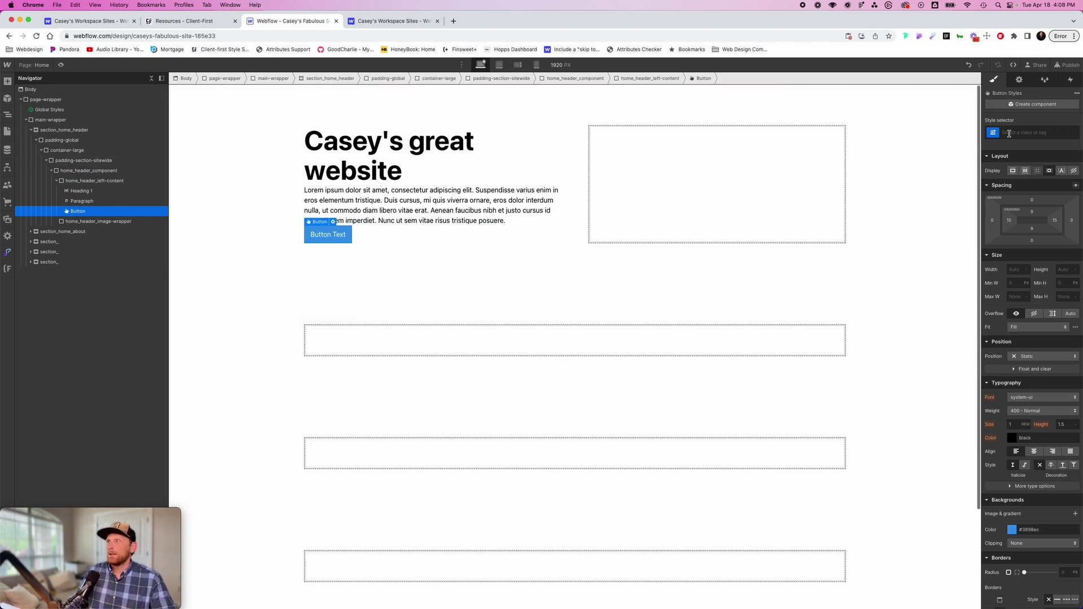
type("button")
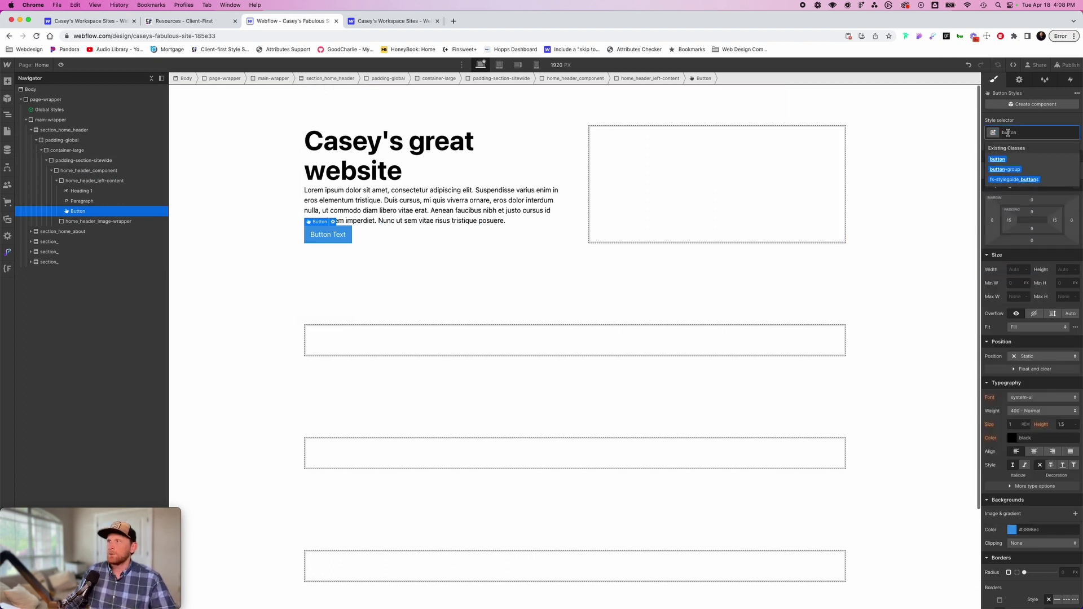
left_click(997, 159)
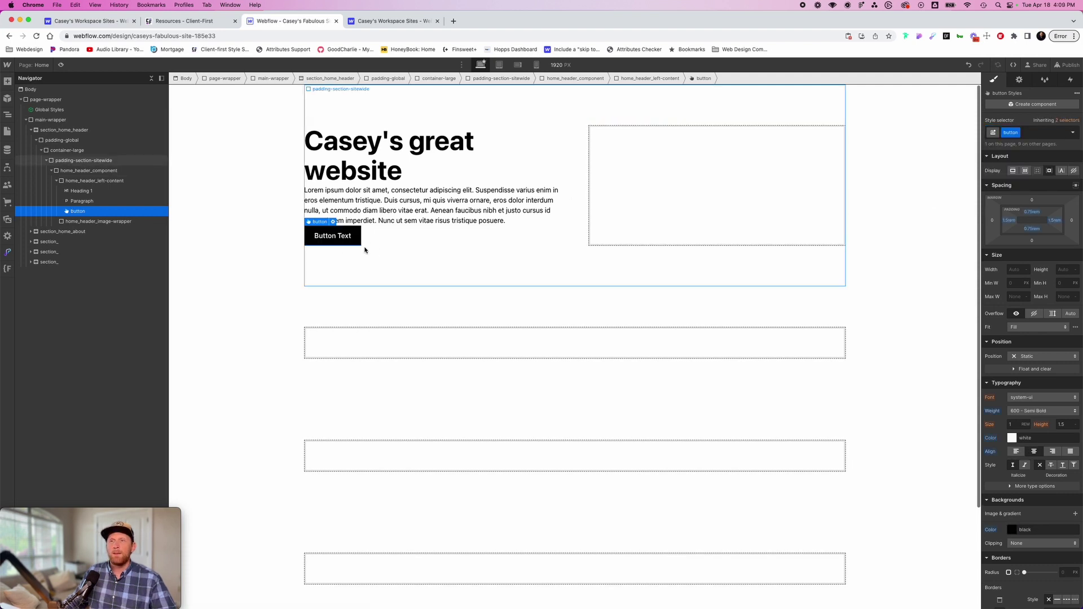
Step: Add an Image element inside home_header_image-wrapper
left_click(80, 181)
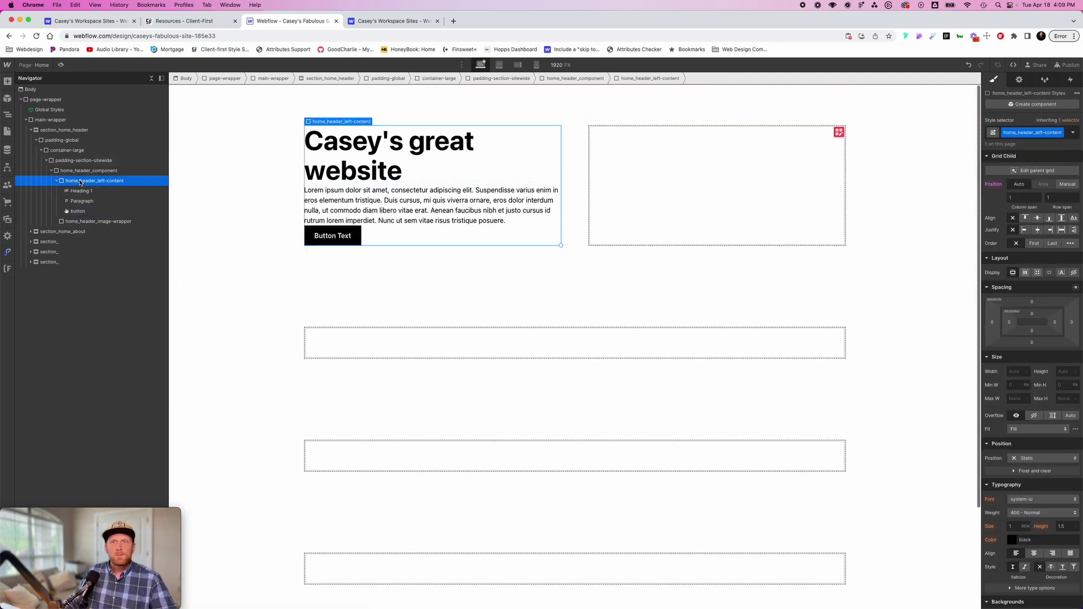
left_click(82, 220)
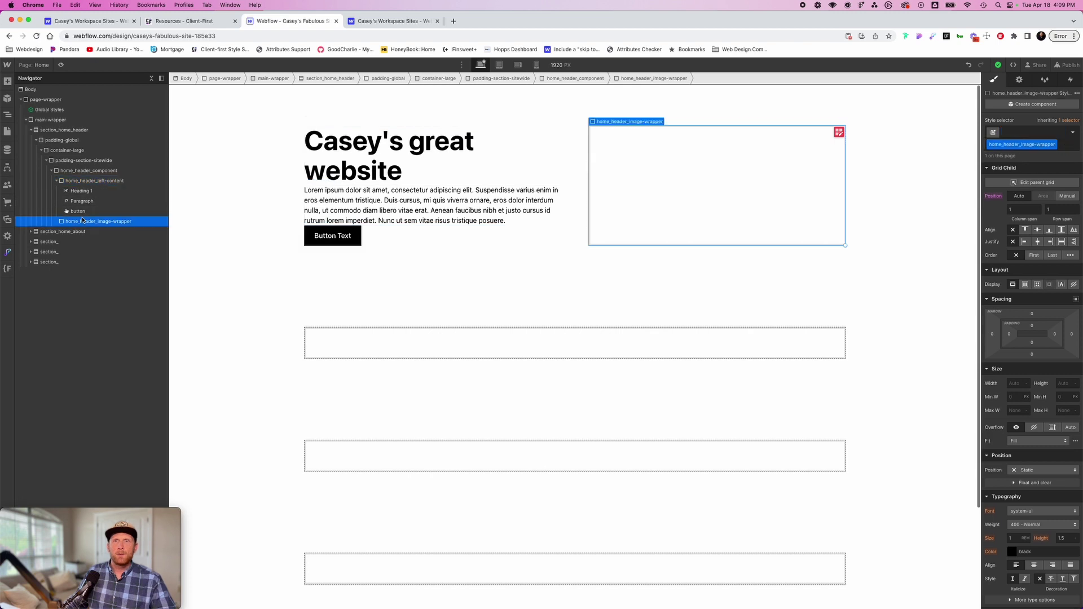
key("super+k")
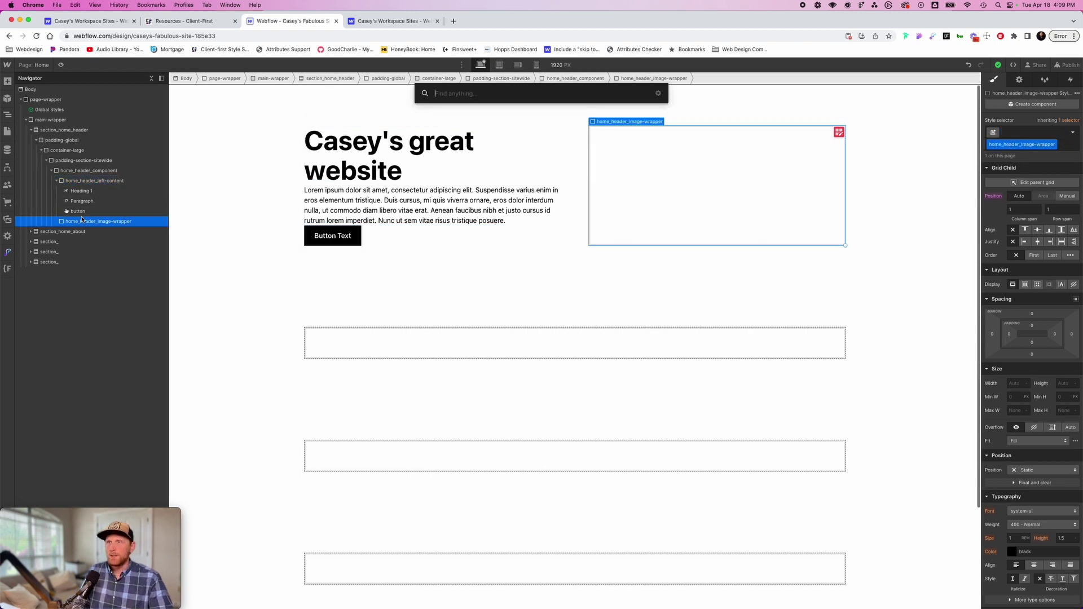
type("image")
key("Return")
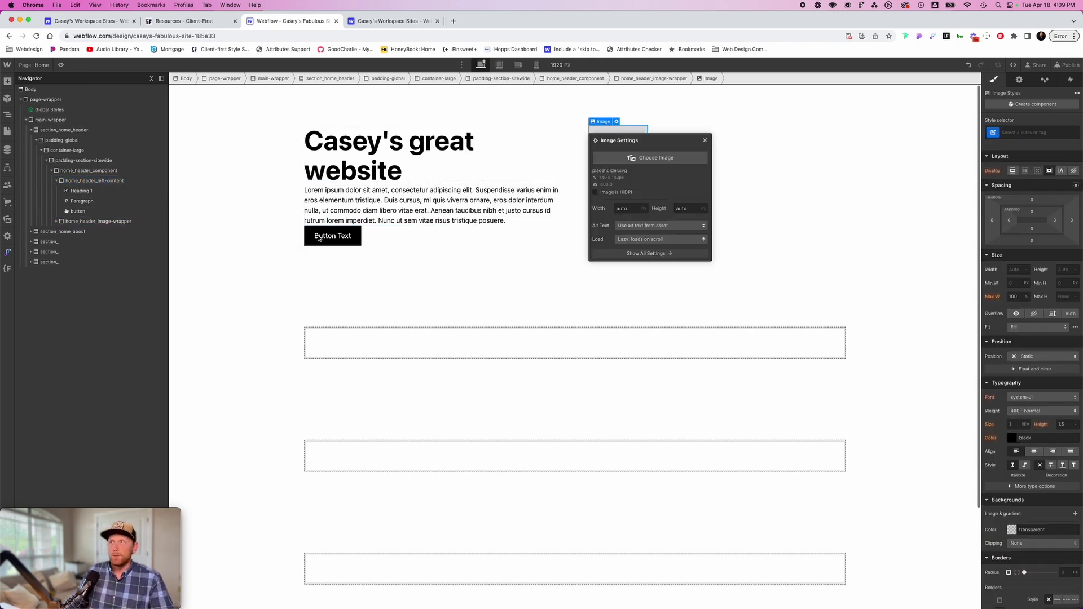
Step: Give the image the new class home_header-image and set its width to 100%
left_click(1021, 132)
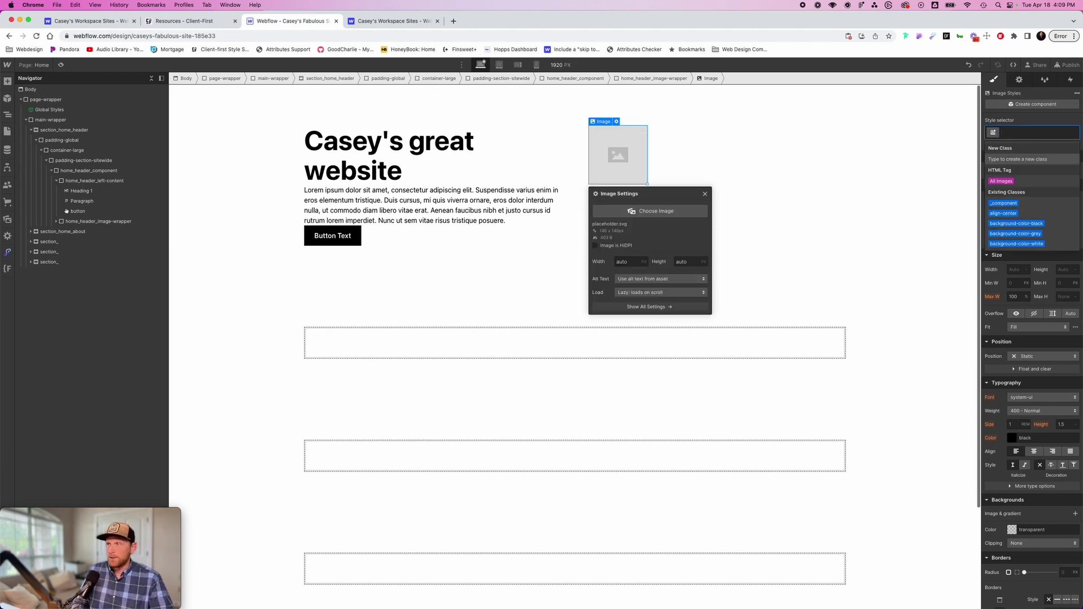
type("home_header-image")
key("Return")
left_click(1014, 269)
type("100")
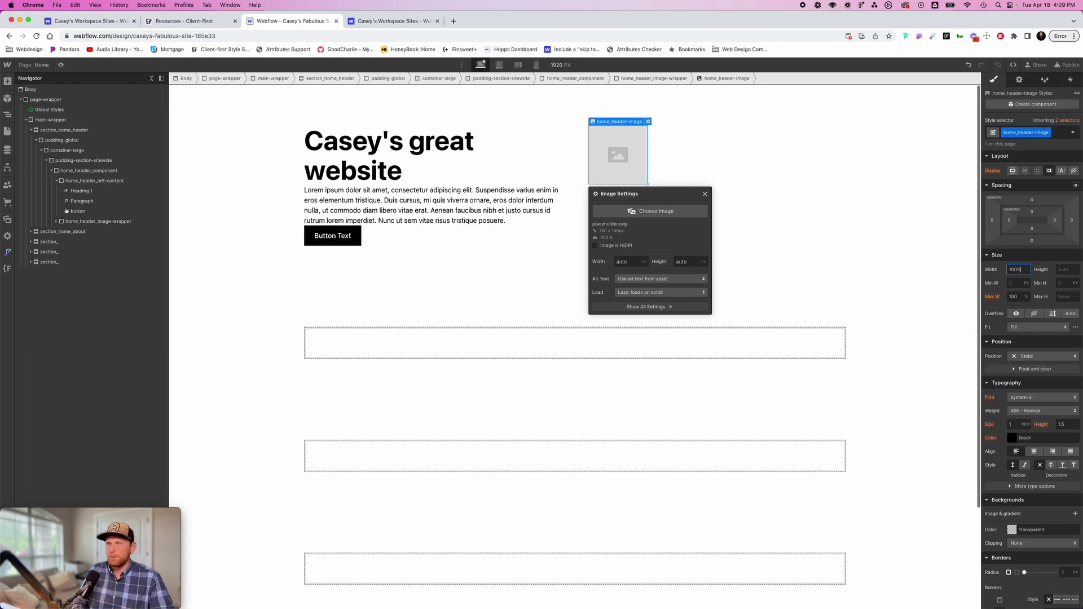
key("Tab")
Step: Use the Client First logo asset cloneable.png as the header image and close the image settings
left_click(695, 409)
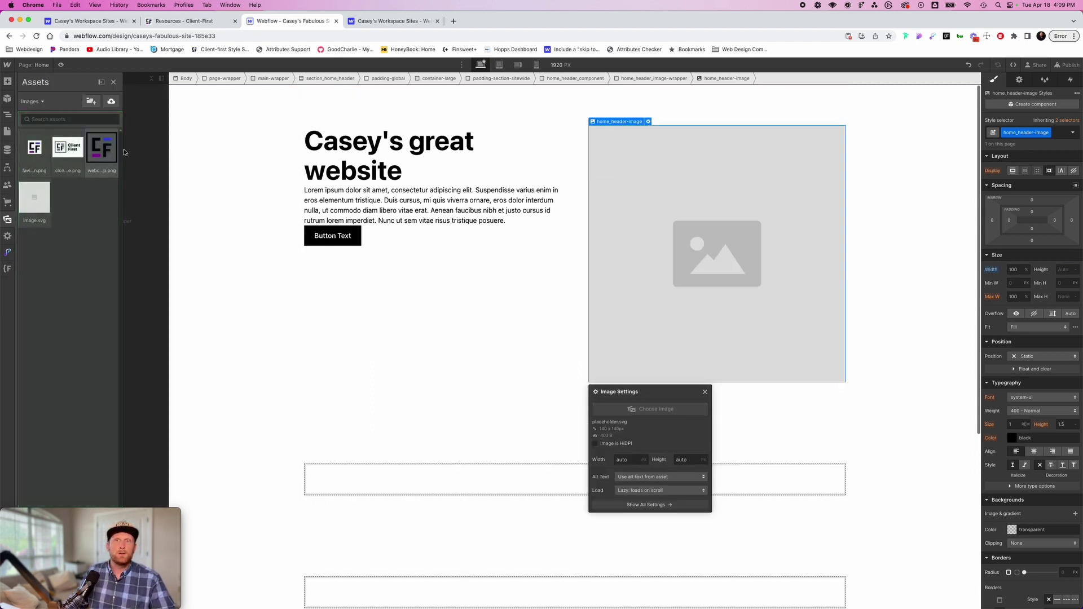
left_click(66, 148)
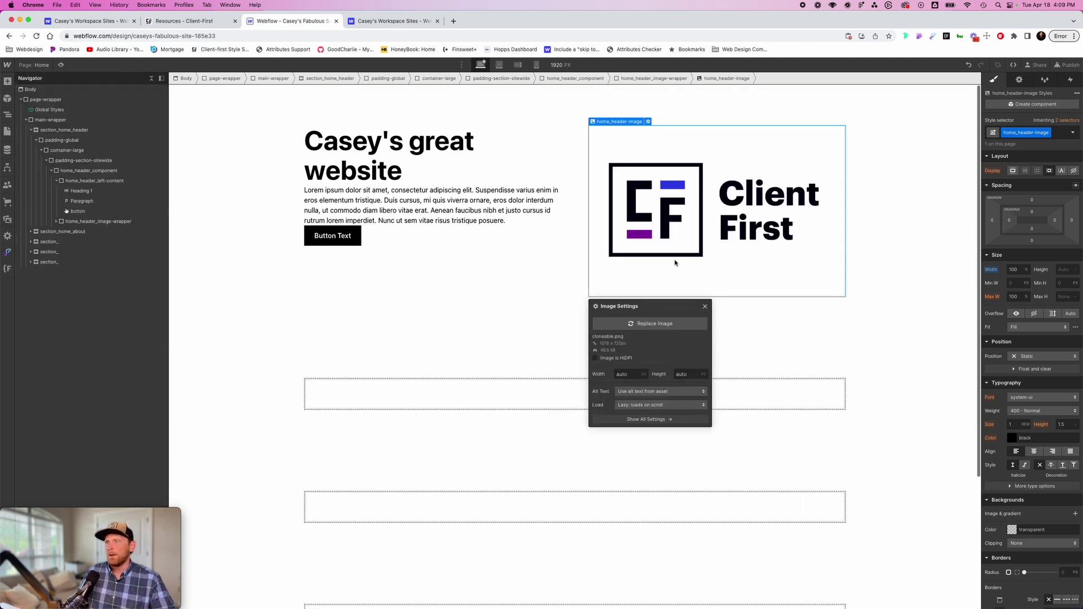
left_click(705, 306)
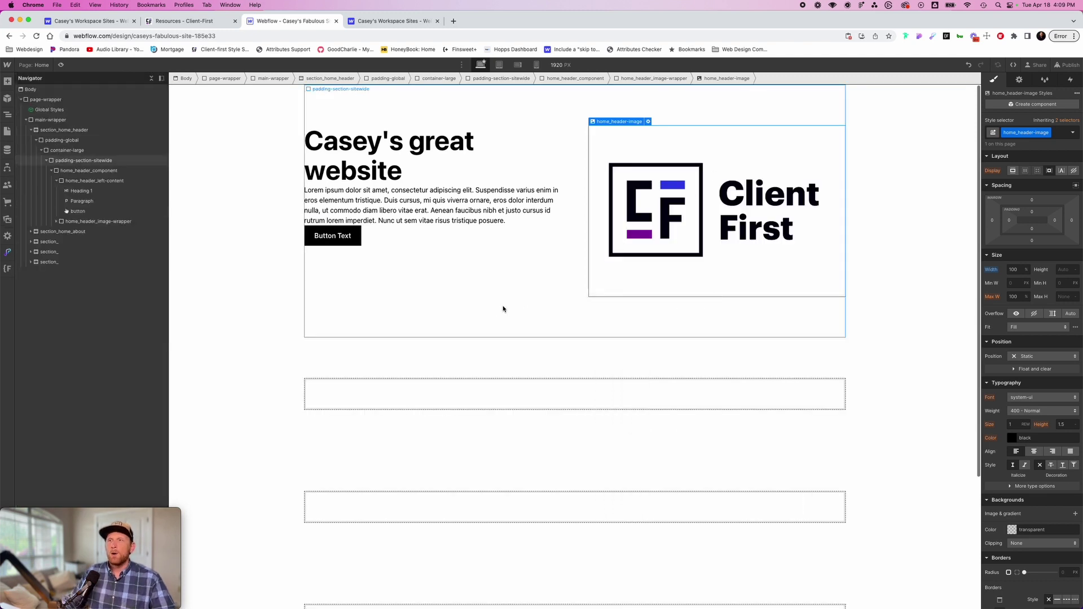
Step: Make home_header_left-content a vertical flexbox with a 2 rem gap
left_click(475, 259)
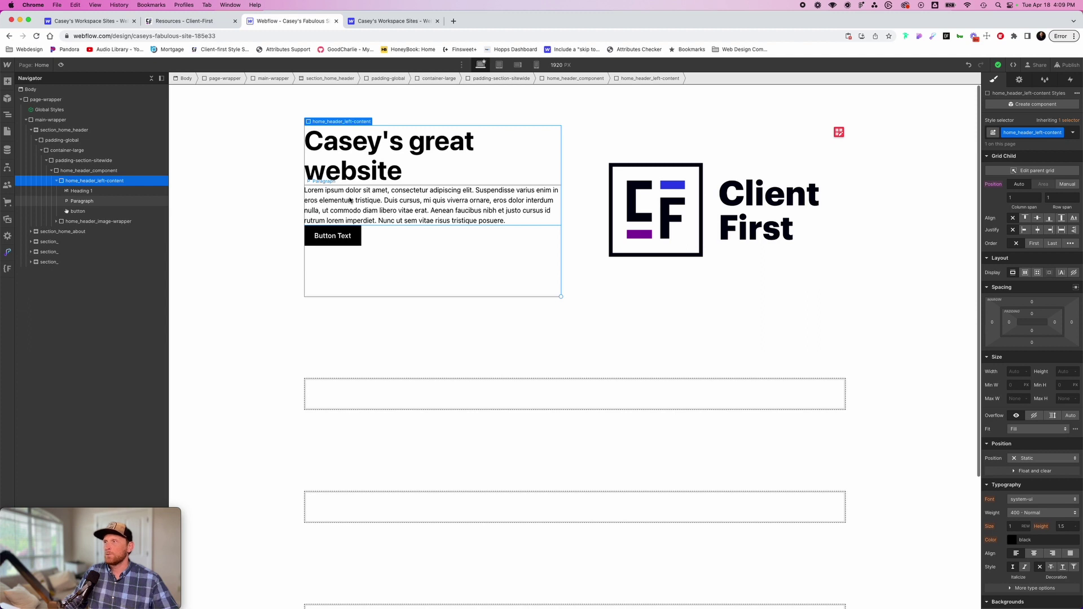
left_click(1025, 273)
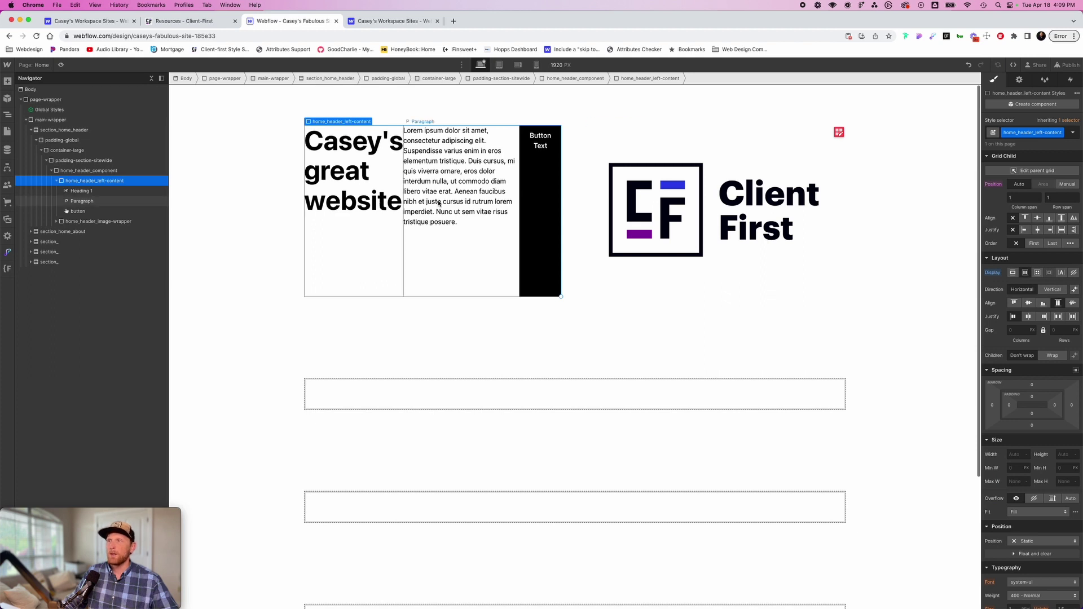
left_click(1052, 290)
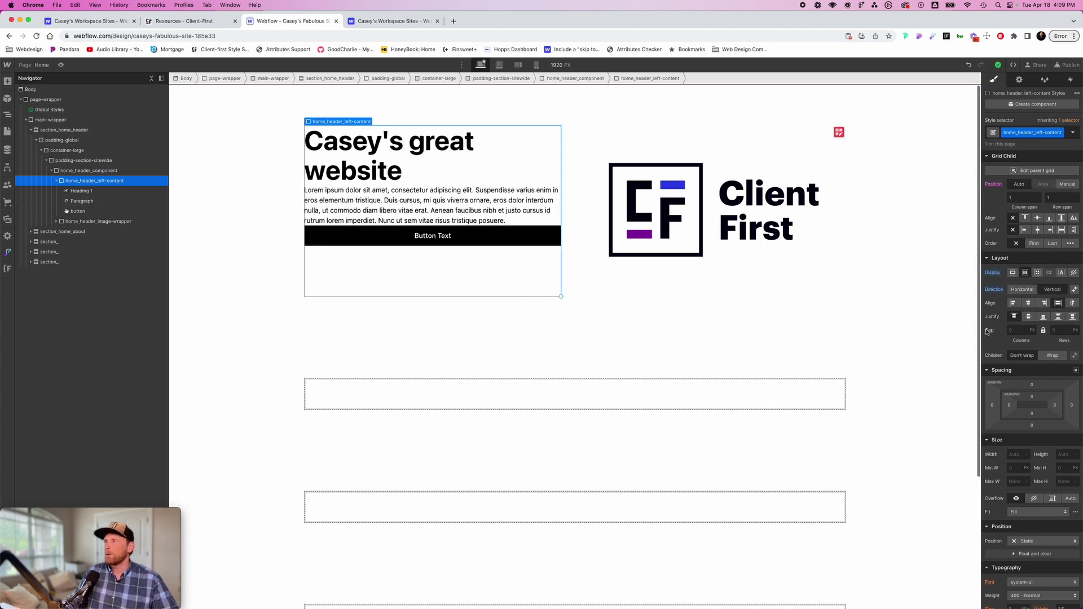
left_click(1019, 331)
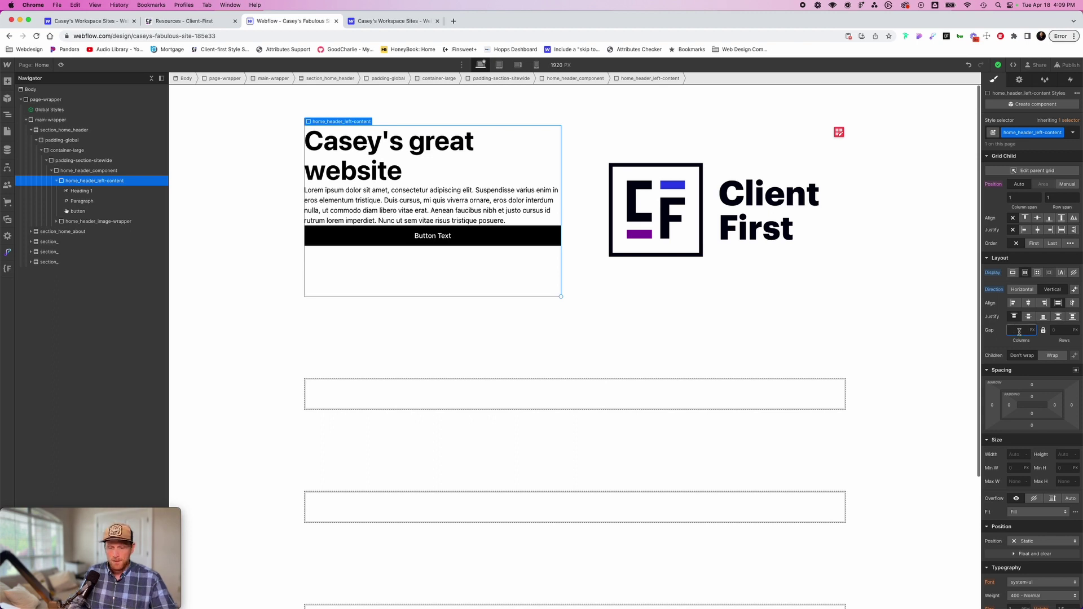
type("2")
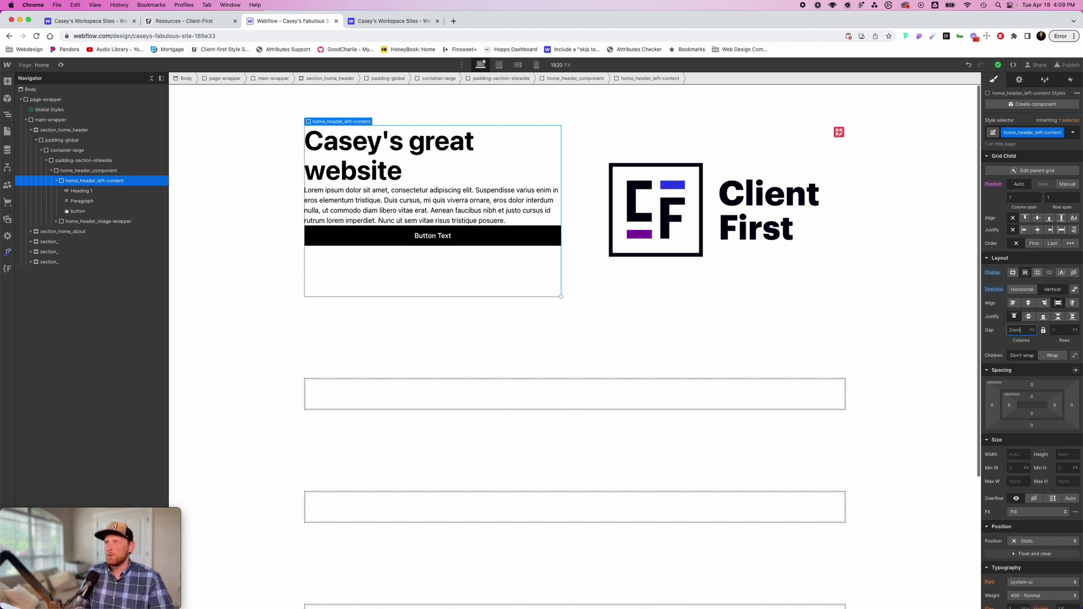
type("rem")
key("Return")
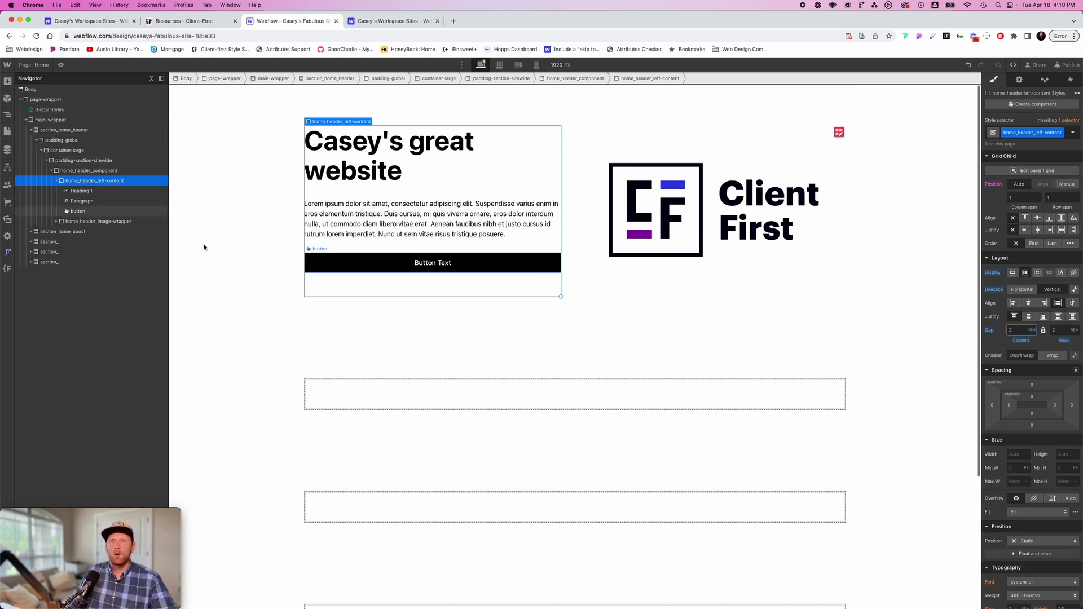
Step: Wrap the header button in a div block and give that div the new class button-wrapper
left_click(83, 211)
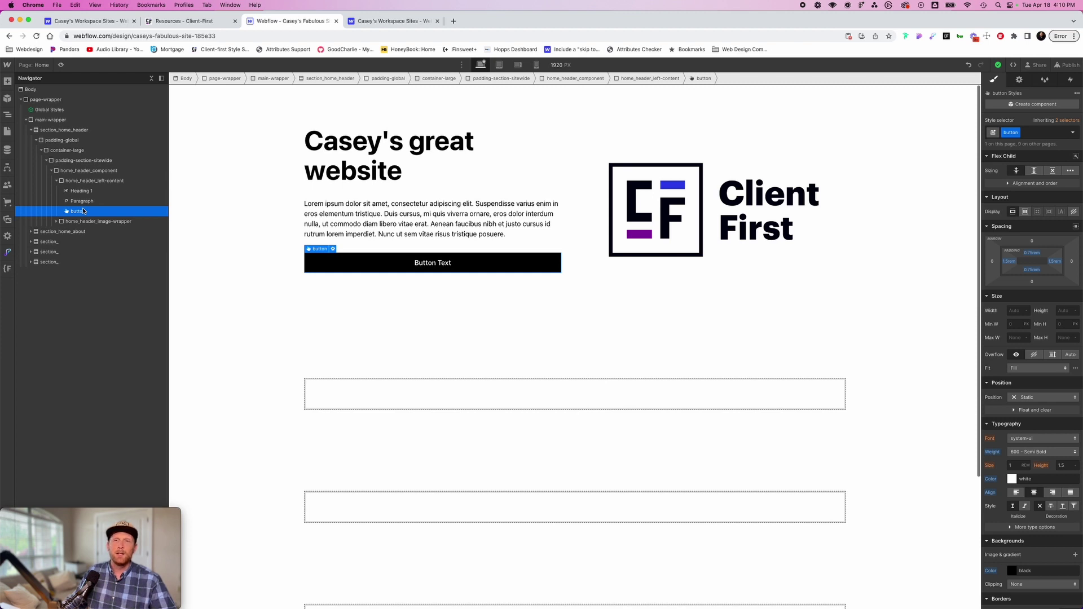
right_click(316, 249)
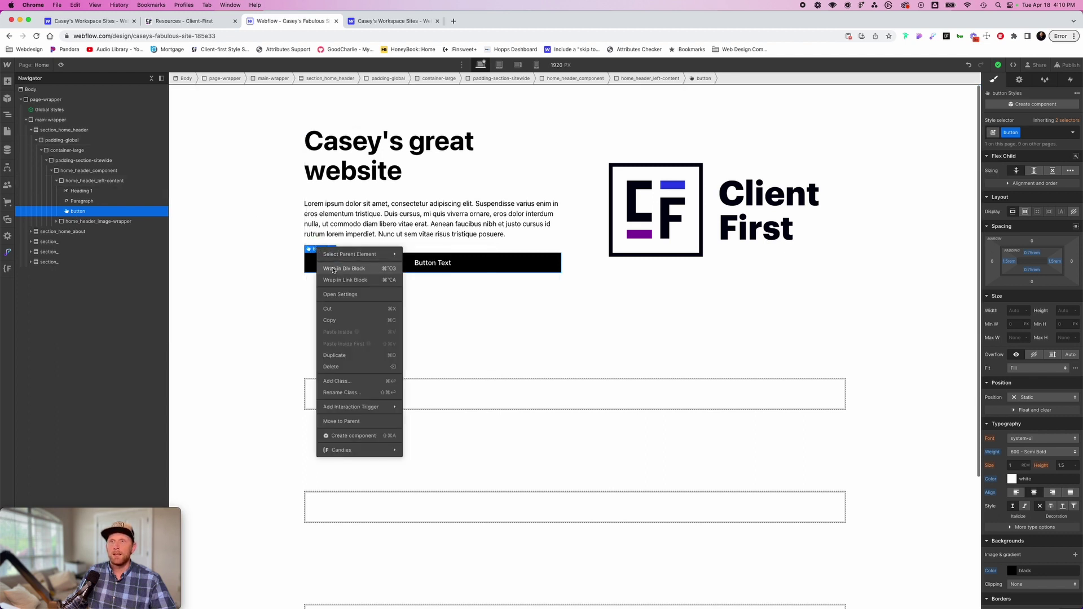
left_click(365, 271)
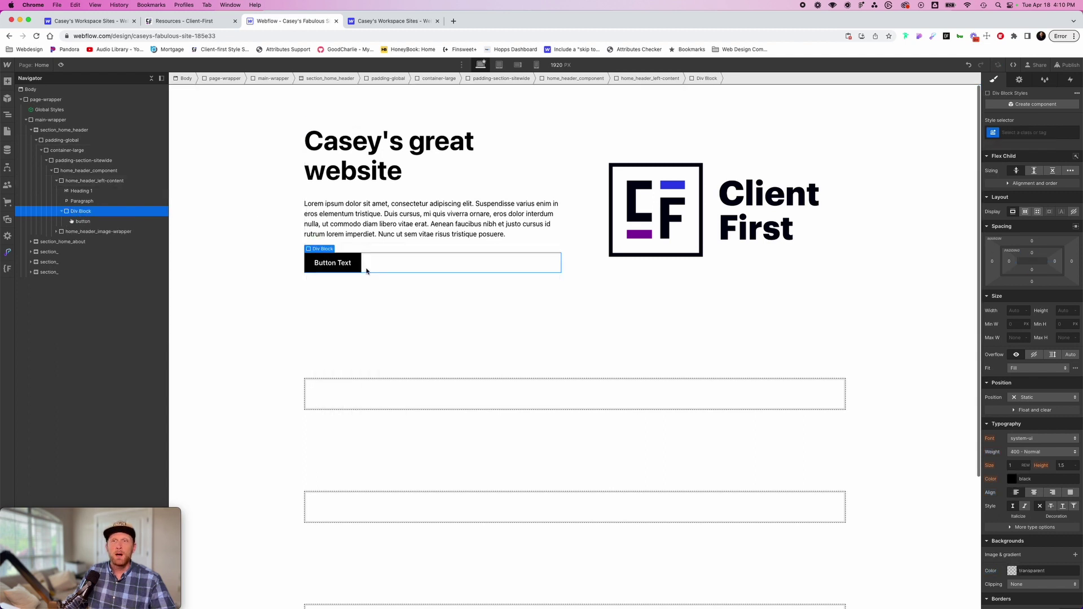
left_click(1032, 133)
type("bu")
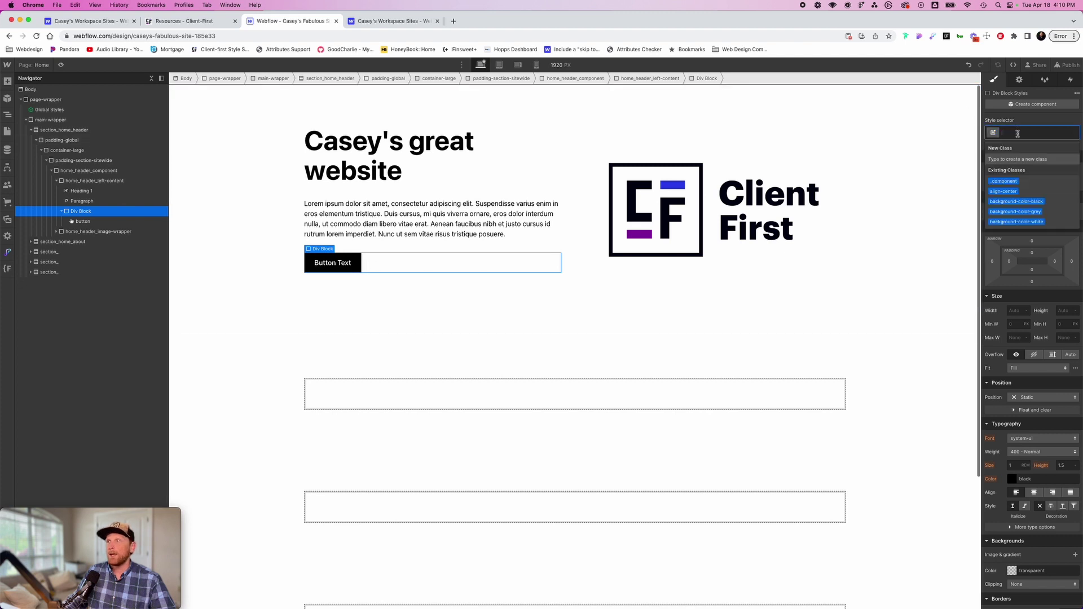
type("tton")
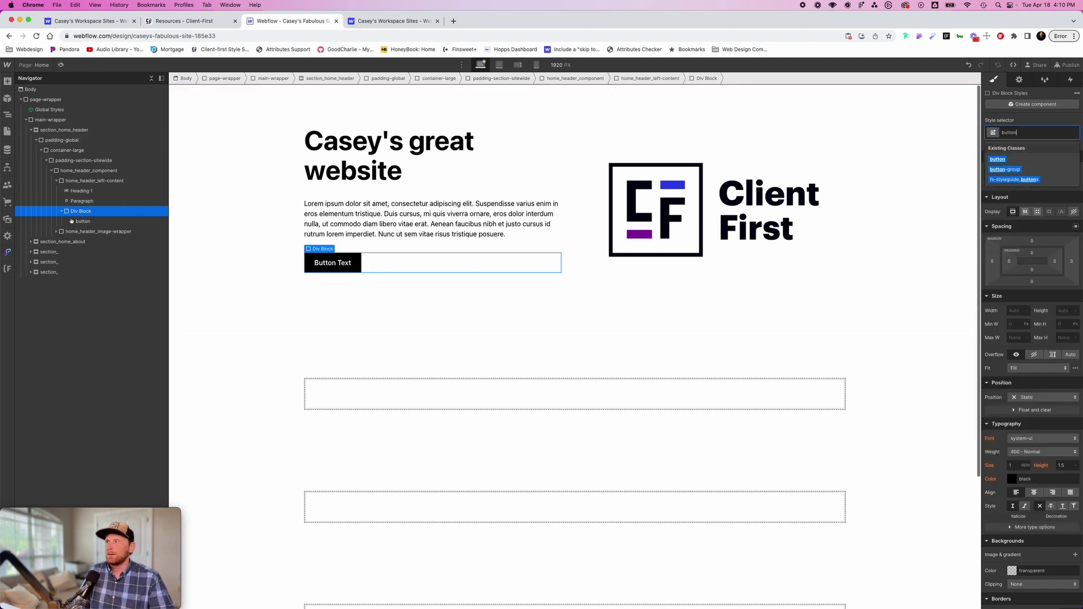
type("-wrapper")
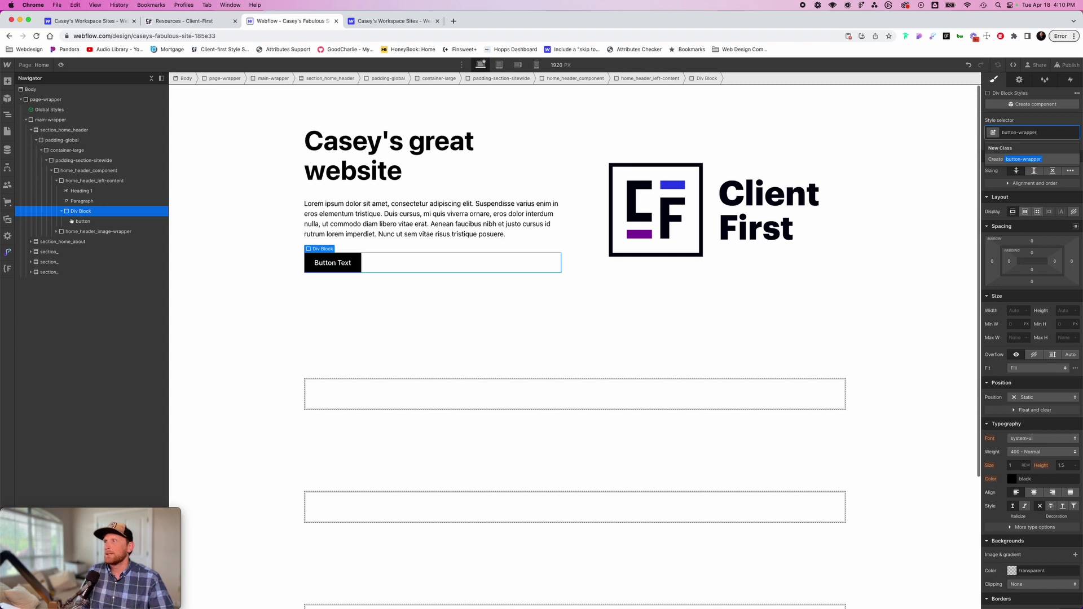
key("Return")
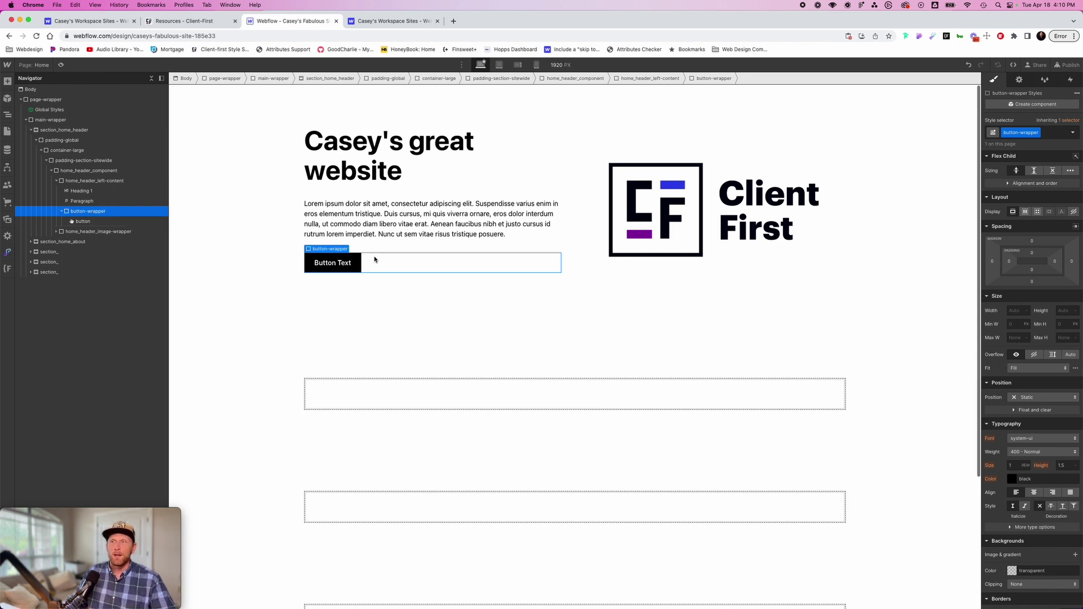
Step: Justify the contents of home_header_left-content to the center so the text and button are vertically centered
left_click(524, 242)
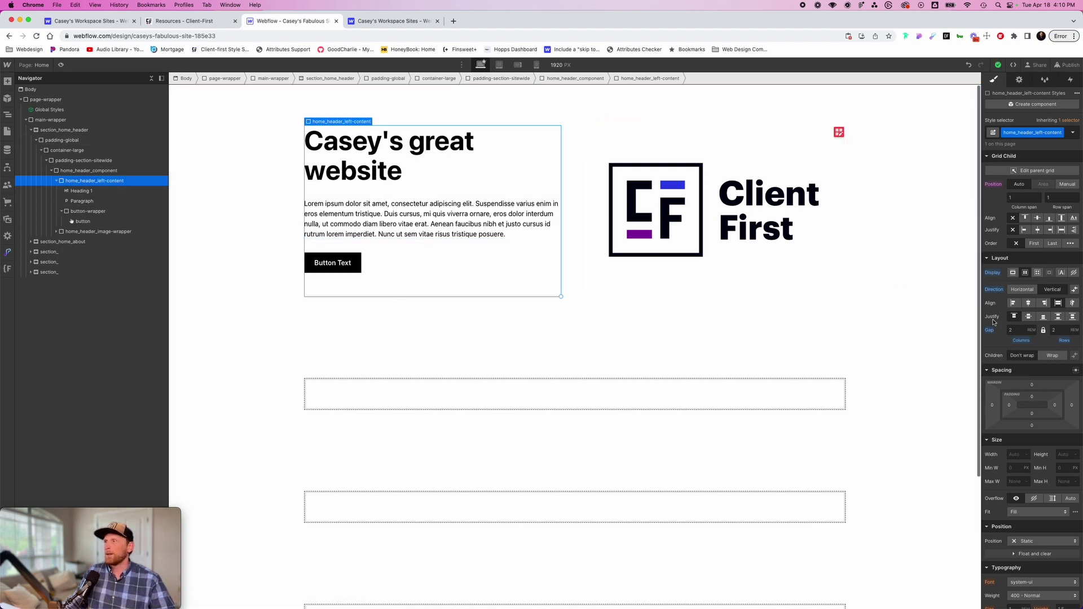
left_click(1028, 316)
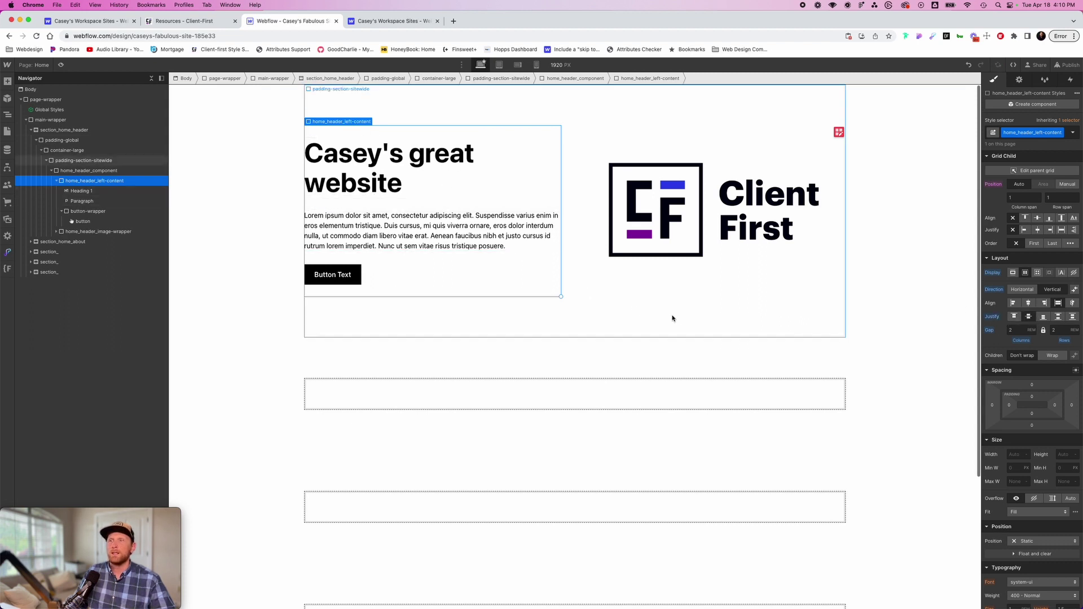
left_click(649, 331)
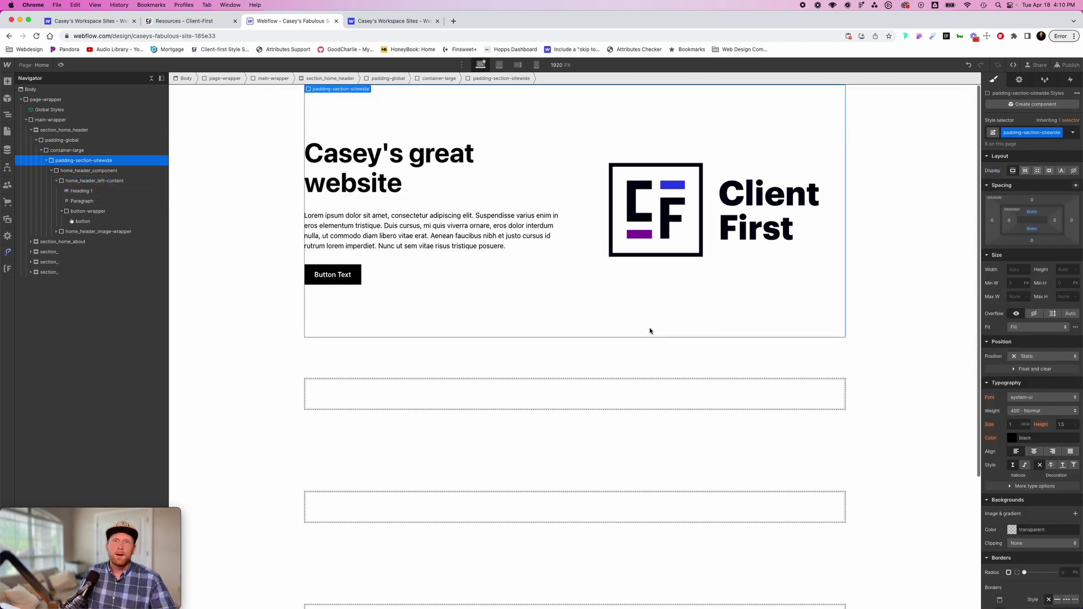